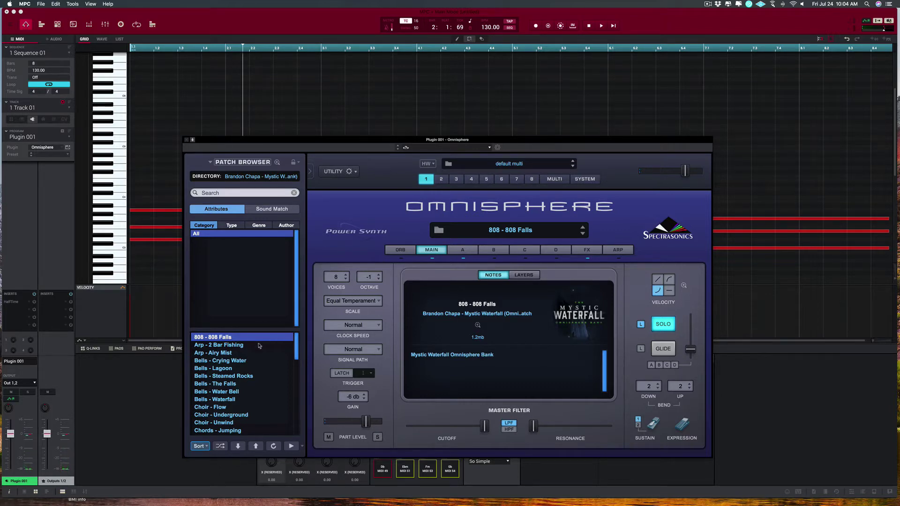
- Load the Arp - 2 Bar Fishing patch in Omnisphere and play the sequence with it, shifting the plugin window slightly
{"action": "left_click", "coordinate": [243, 352]}
{"action": "left_click", "coordinate": [240, 345]}
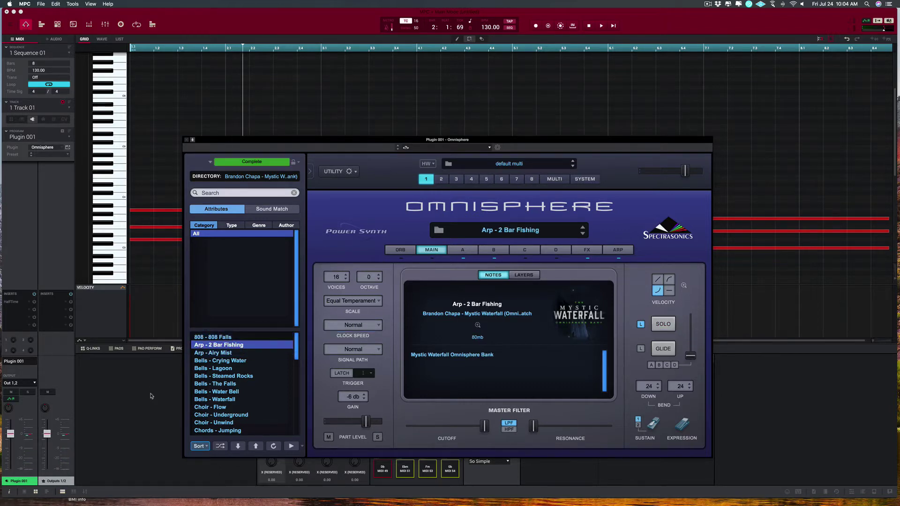
{"action": "left_click", "coordinate": [151, 396]}
{"action": "key", "text": "space"}
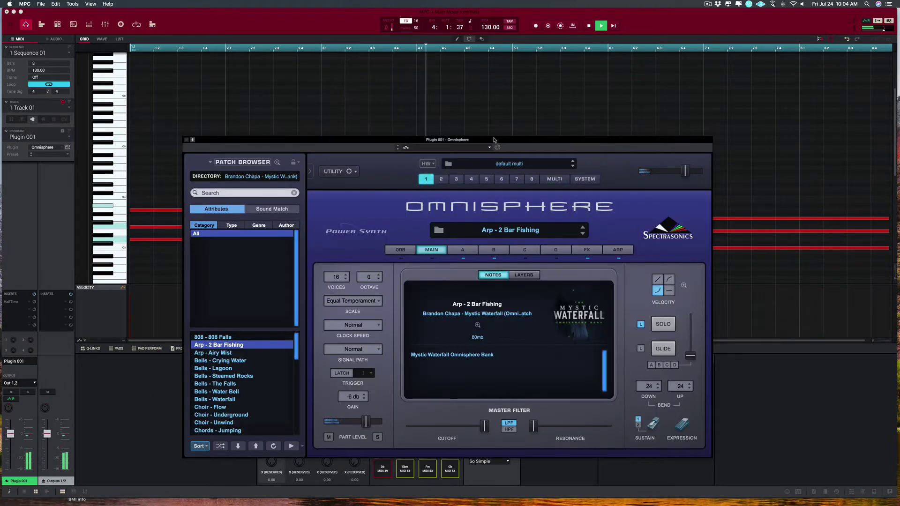
{"action": "left_click_drag", "start_coordinate": [493, 141], "coordinate": [485, 151]}
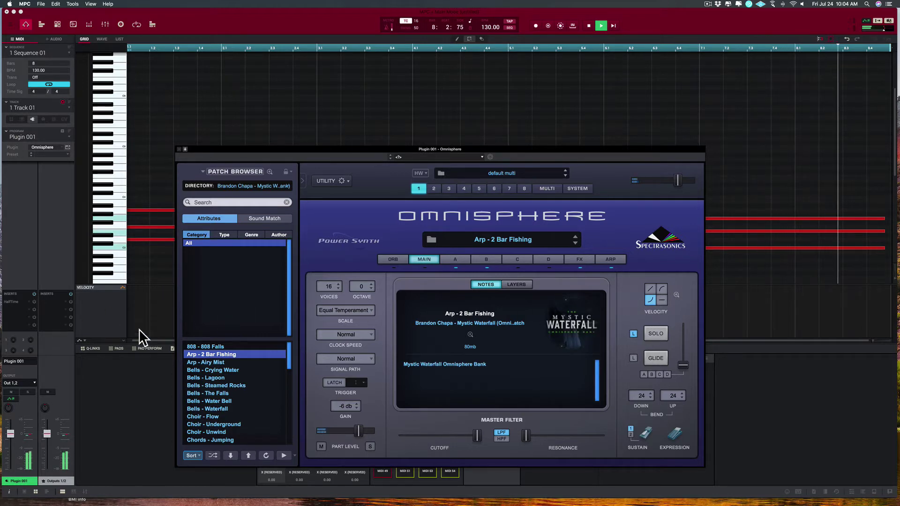
- Enable the HalfTime insert on Plugin 001 and play the sequence to audition the effect, stopping playback at the end
{"action": "left_click", "coordinate": [34, 302]}
{"action": "key", "text": "space"}
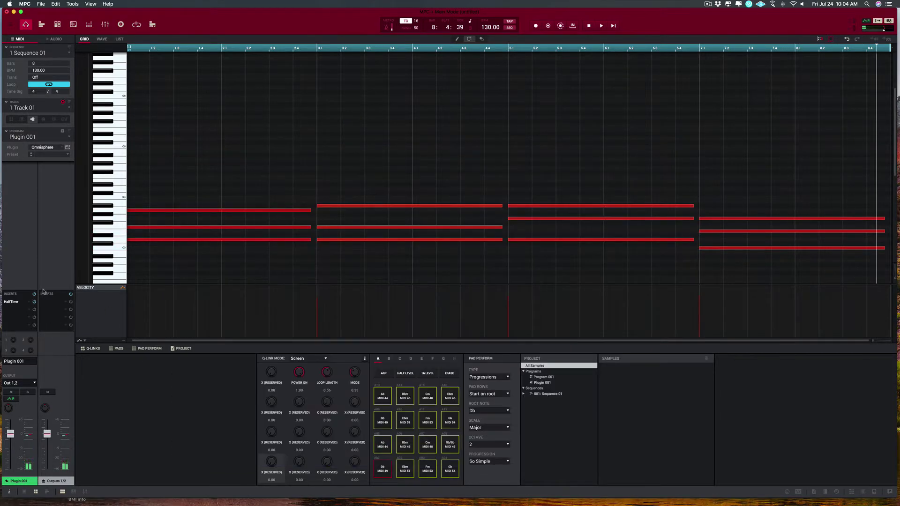
{"action": "key", "text": "space"}
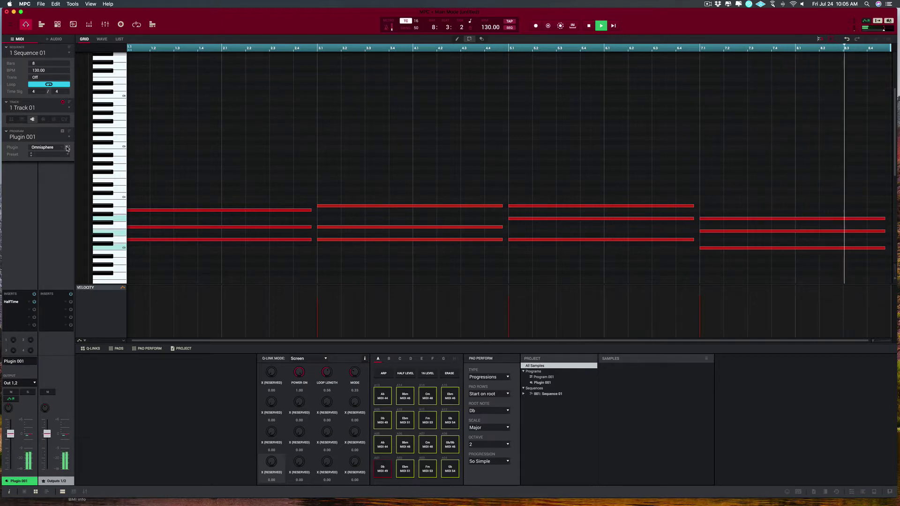
{"action": "key", "text": "space"}
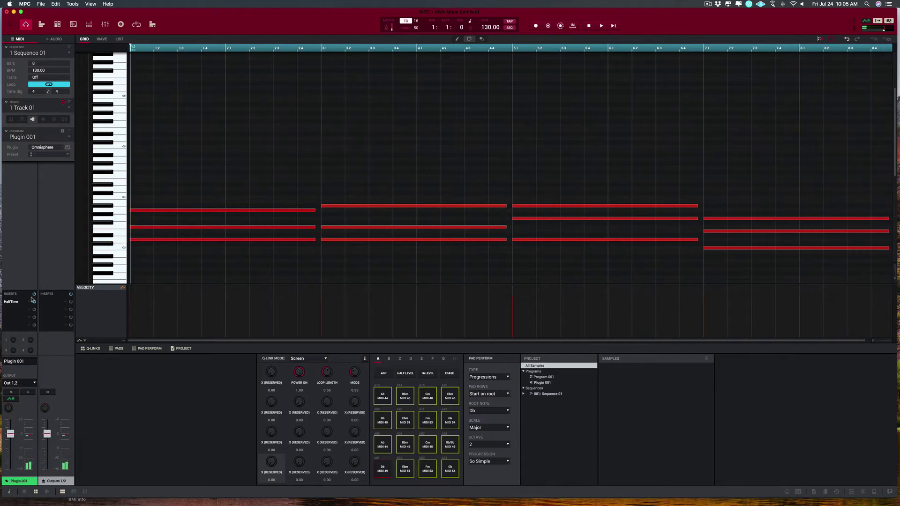
- Load the Arp - Airy Mist patch in Omnisphere, play the sequence with it, and stop playback with the plugin window open
{"action": "left_click", "coordinate": [67, 148]}
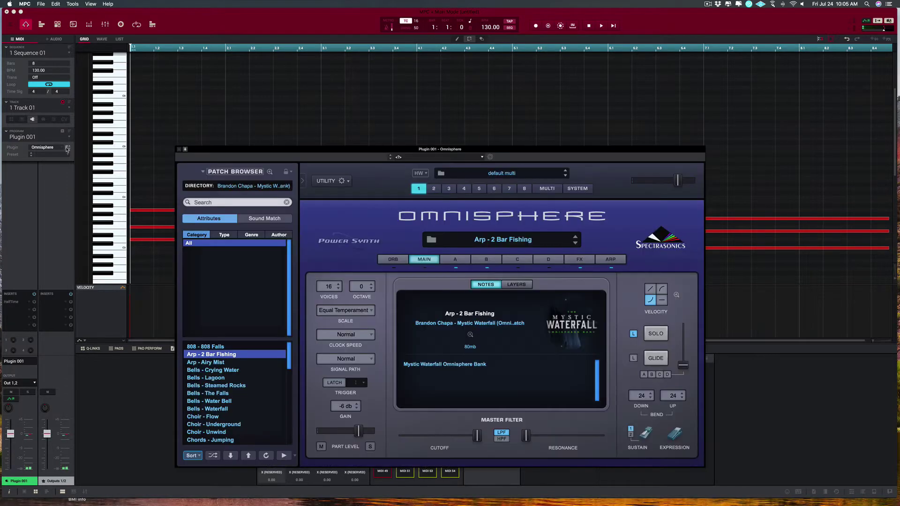
{"action": "left_click", "coordinate": [215, 363]}
{"action": "left_click", "coordinate": [66, 148]}
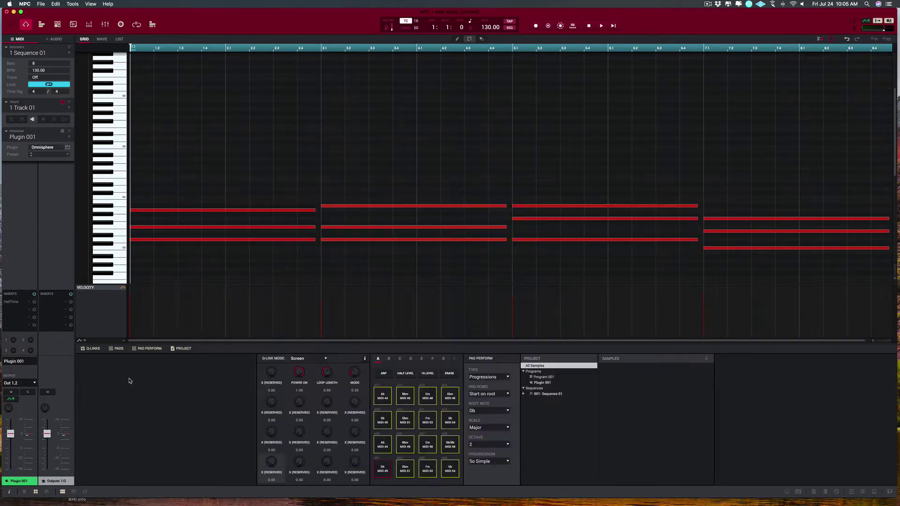
{"action": "key", "text": "space"}
{"action": "left_click", "coordinate": [66, 148]}
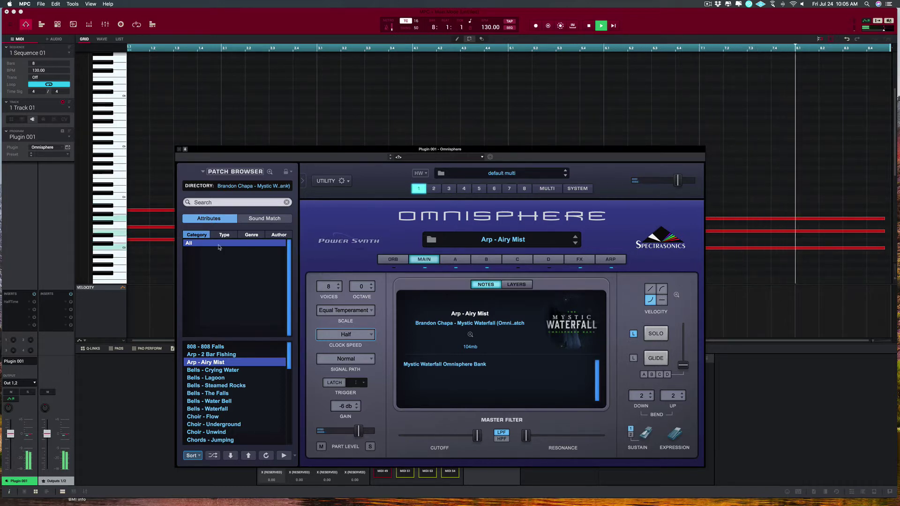
{"action": "left_click", "coordinate": [588, 26]}
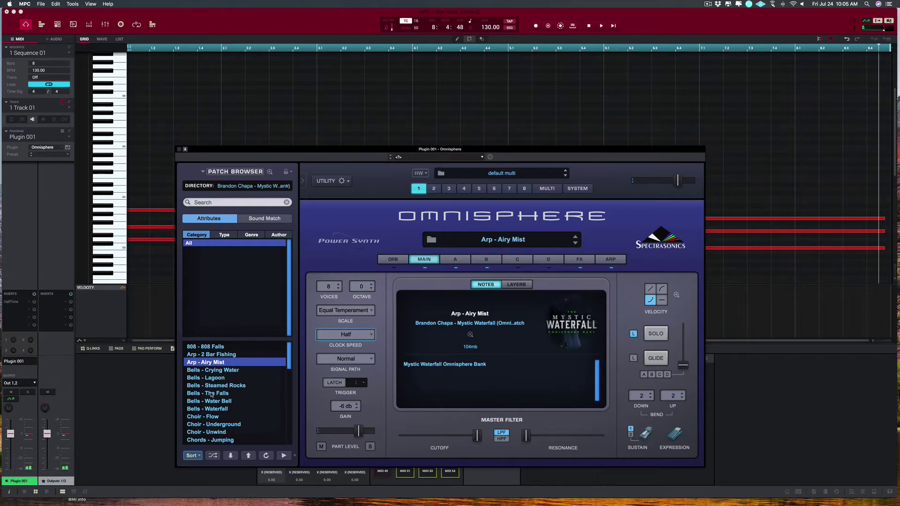
- Audition the bell patches Crying Water, Steamed Rocks, Water Bell and Waterfall in turn
{"action": "left_click", "coordinate": [208, 371]}
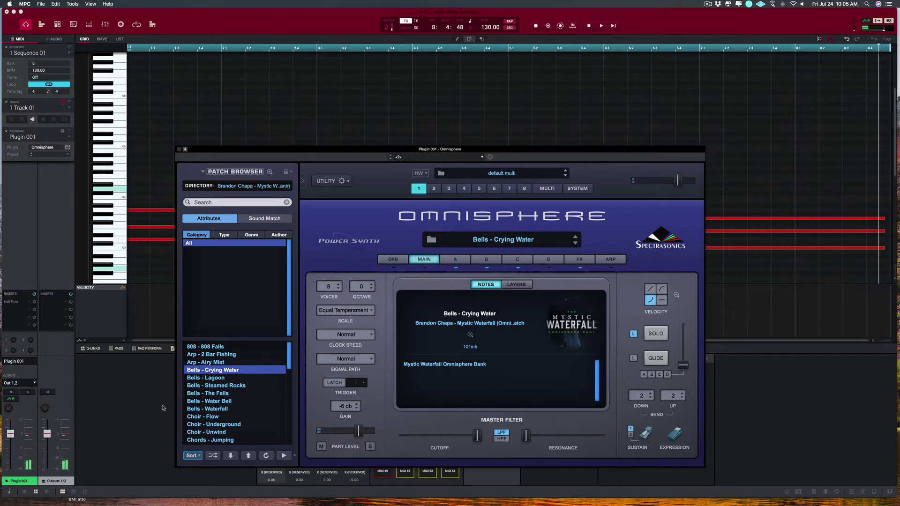
{"action": "left_click", "coordinate": [205, 385]}
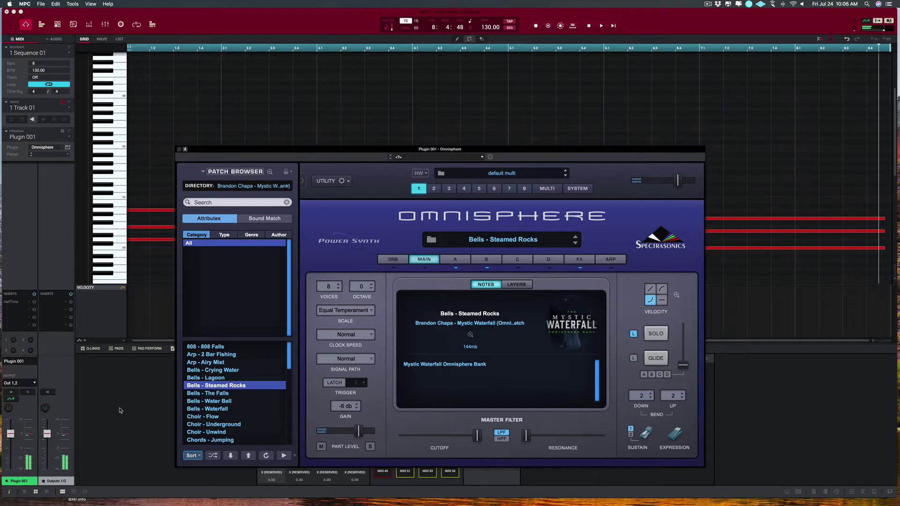
{"action": "left_click", "coordinate": [189, 401]}
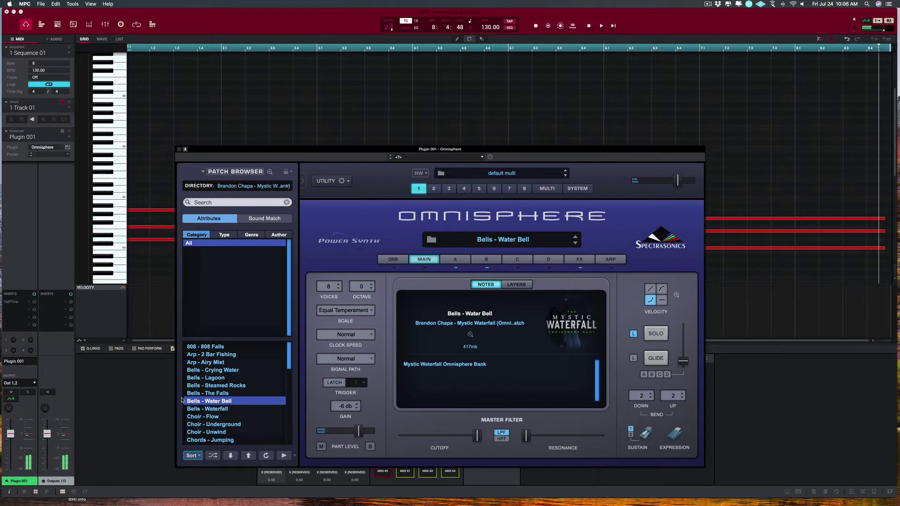
{"action": "left_click", "coordinate": [198, 409]}
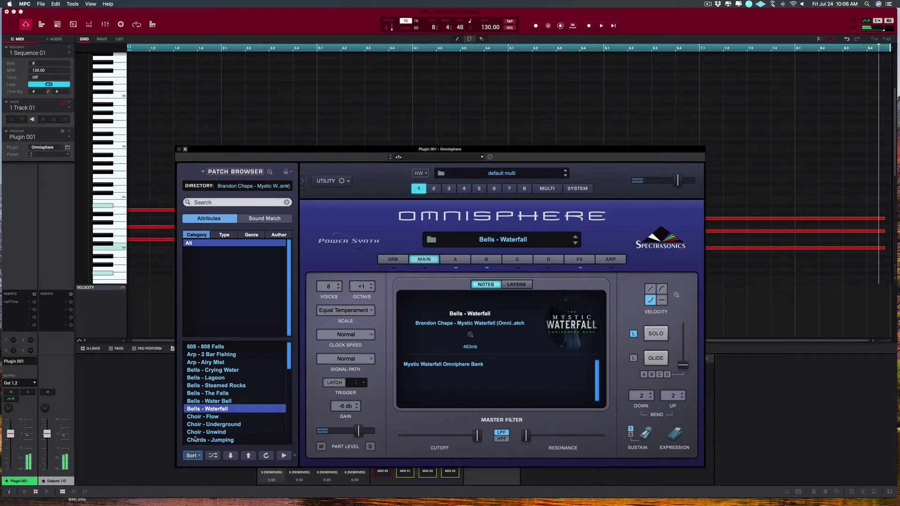
- Audition the choir patches Choir - Flow and Choir - Unwind from the Mystic Waterfall bank
{"action": "scroll", "coordinate": [218, 400], "scroll_direction": "down", "scroll_amount": 1}
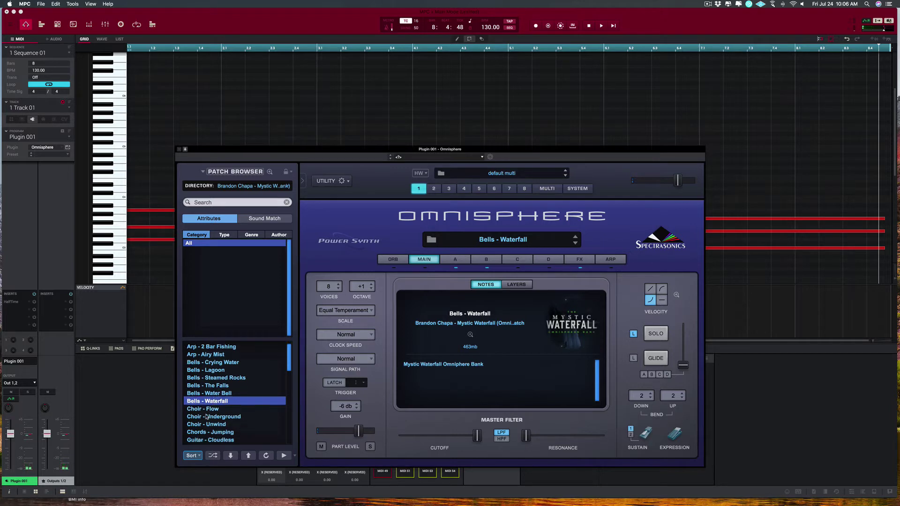
{"action": "left_click", "coordinate": [204, 409]}
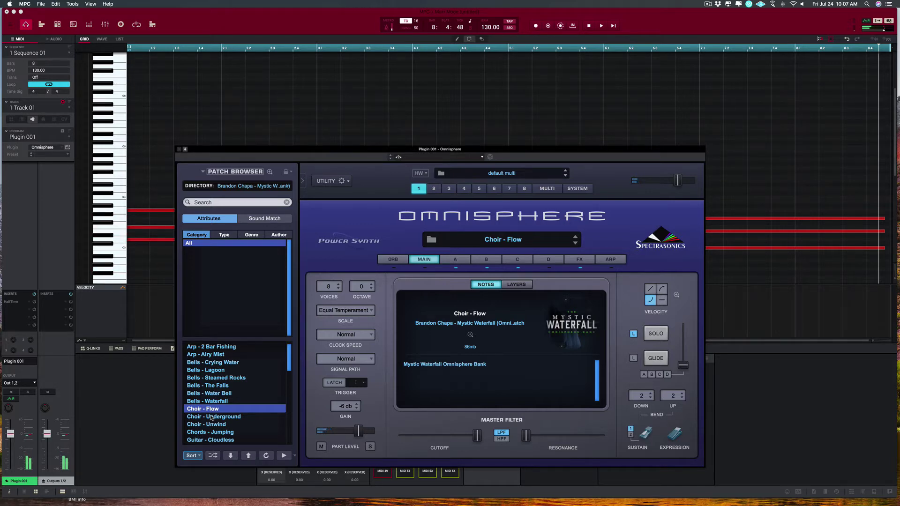
{"action": "left_click", "coordinate": [210, 424]}
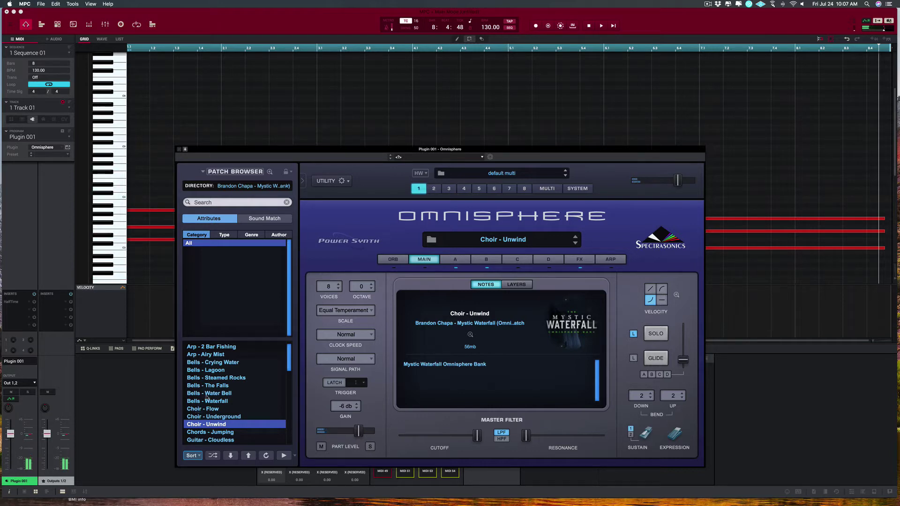
- Audition the guitar patches Cloudless, Linn and Waterlogged one after another
{"action": "scroll", "coordinate": [238, 389], "scroll_direction": "down", "scroll_amount": 3}
{"action": "left_click", "coordinate": [209, 402]}
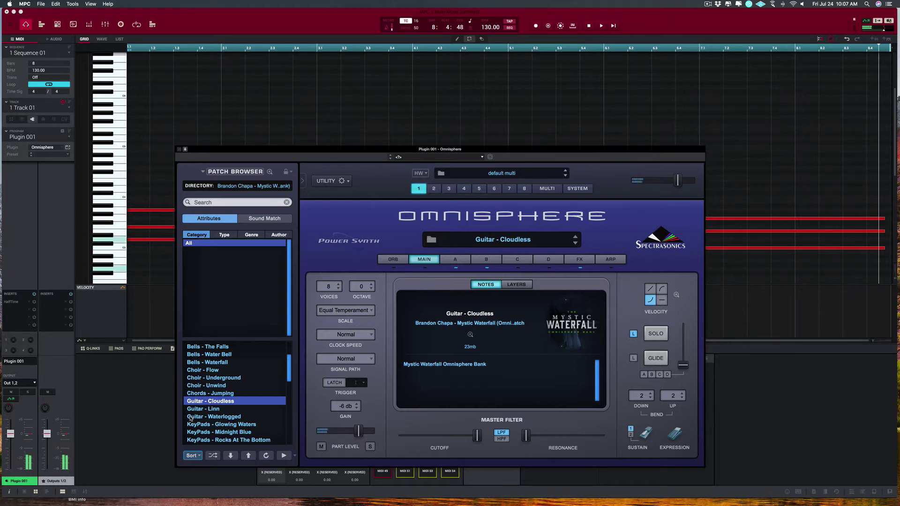
{"action": "left_click", "coordinate": [190, 409]}
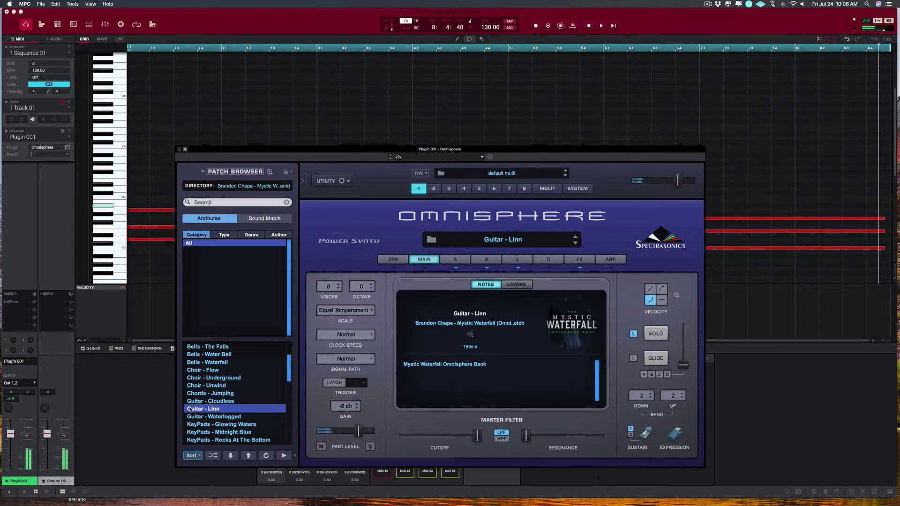
{"action": "left_click", "coordinate": [206, 417]}
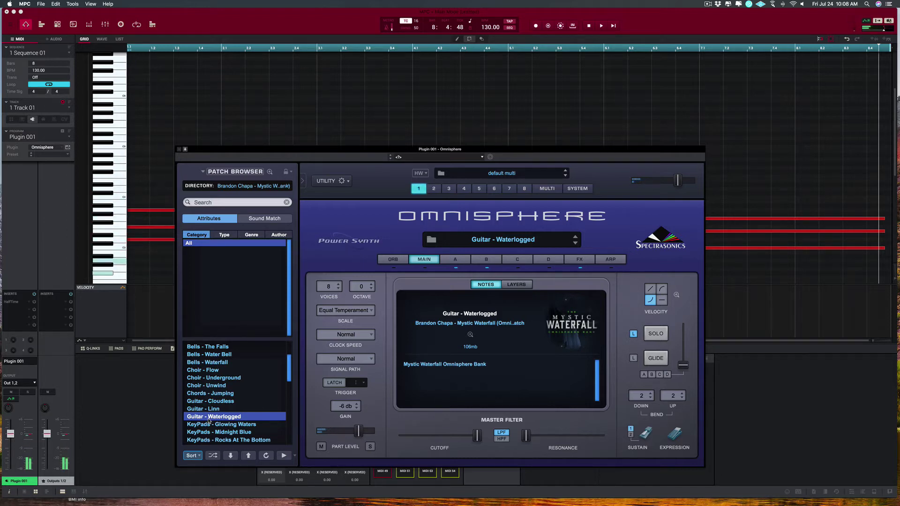
- Audition the KeyPads patches Midnight Blue and Rocks At The Bottom
{"action": "scroll", "coordinate": [209, 416], "scroll_direction": "down", "scroll_amount": 2}
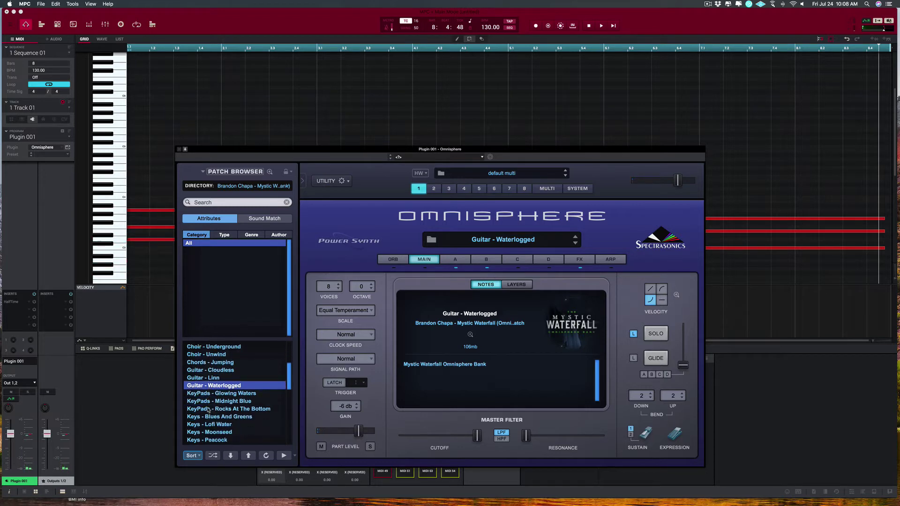
{"action": "left_click", "coordinate": [209, 402]}
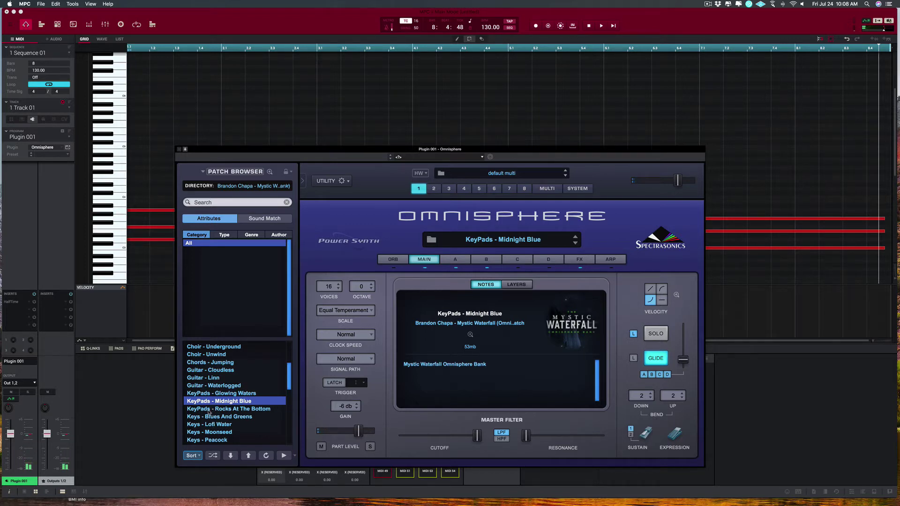
{"action": "left_click", "coordinate": [209, 410]}
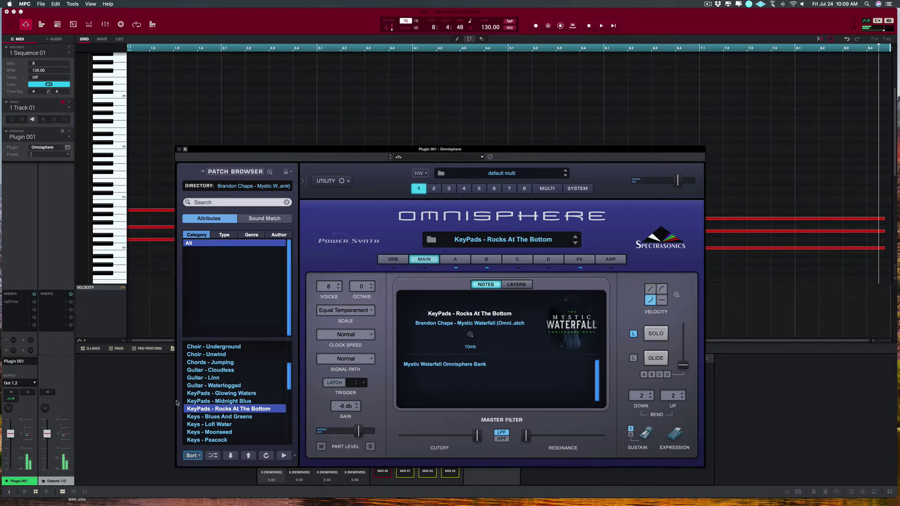
- Audition the Keys patches Blues And Greens, Moonseed, Ruined Pianos, Rusty Cliffs and Underwater Bubbles in turn
{"action": "scroll", "coordinate": [236, 405], "scroll_direction": "down", "scroll_amount": 2}
{"action": "left_click", "coordinate": [235, 402]}
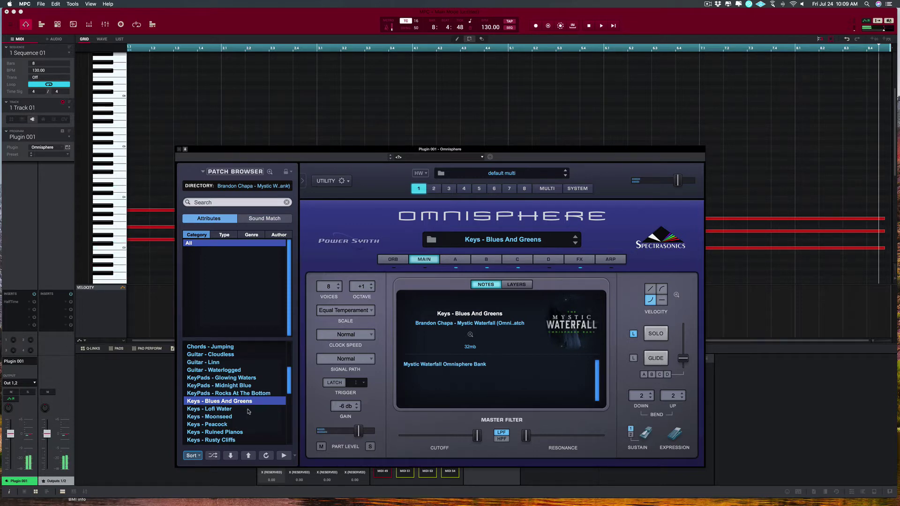
{"action": "scroll", "coordinate": [226, 390], "scroll_direction": "down", "scroll_amount": 3}
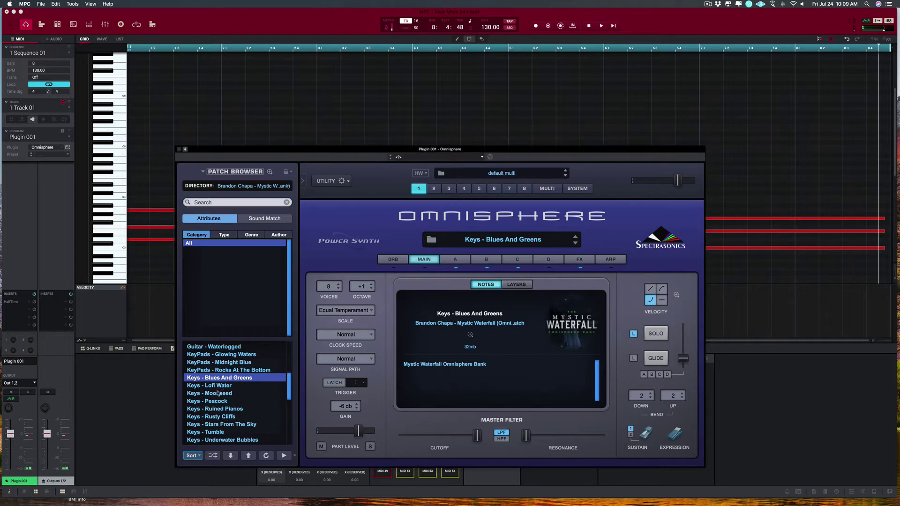
{"action": "left_click", "coordinate": [219, 392]}
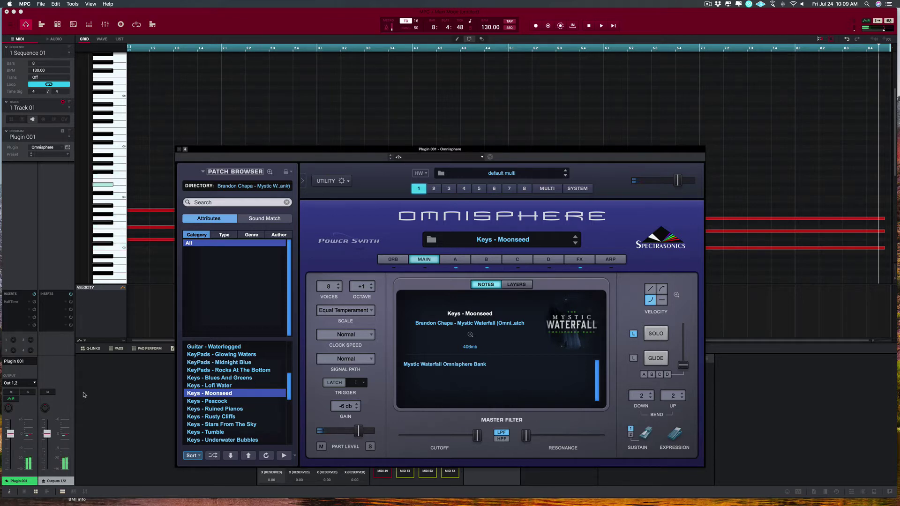
{"action": "left_click", "coordinate": [207, 408]}
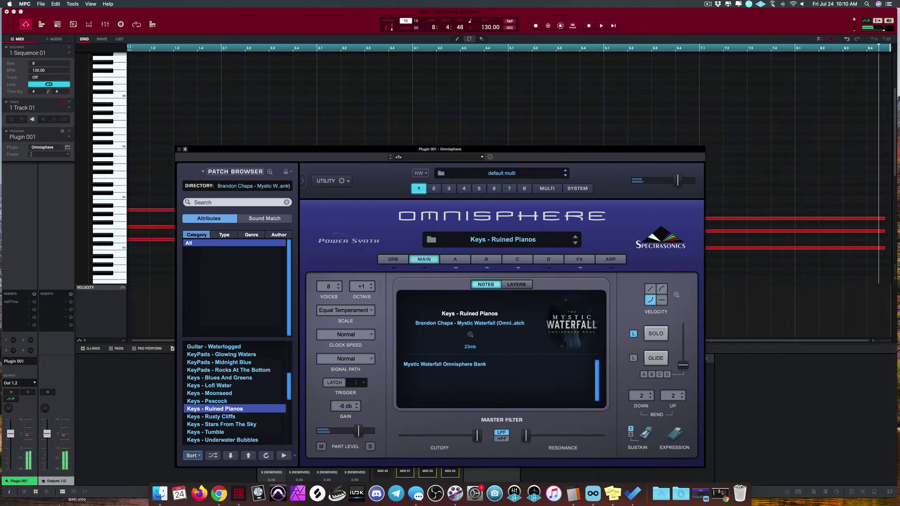
{"action": "left_click", "coordinate": [217, 417]}
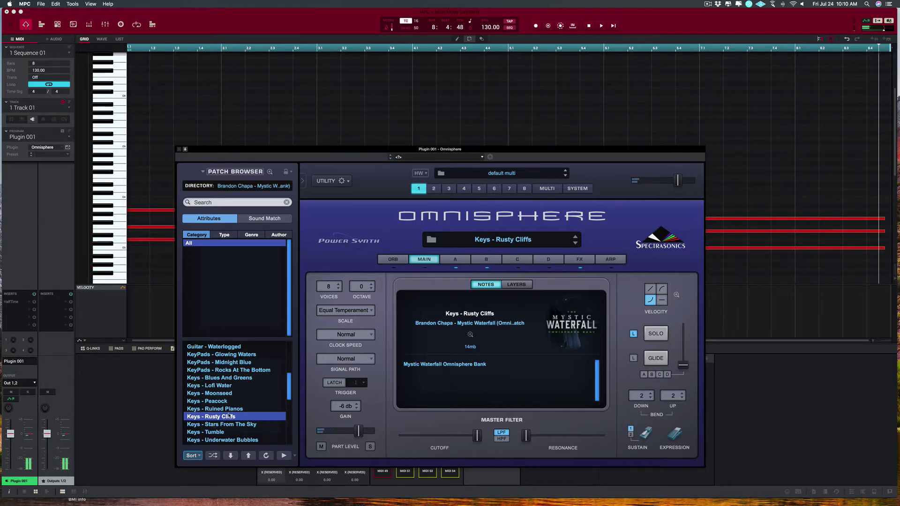
{"action": "scroll", "coordinate": [241, 408], "scroll_direction": "down", "scroll_amount": 1}
{"action": "scroll", "coordinate": [241, 408], "scroll_direction": "down", "scroll_amount": 2}
{"action": "left_click", "coordinate": [214, 408]}
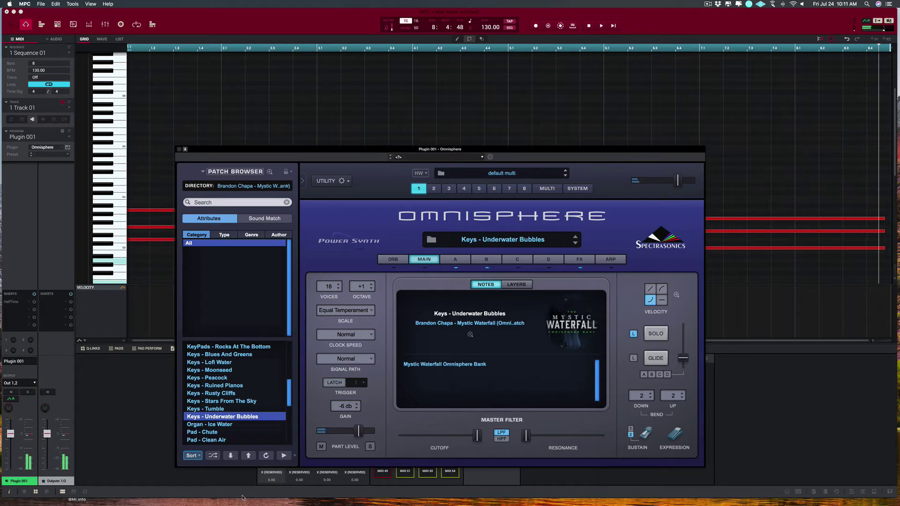
- Audition the Organ - Ice Water patch and advance to the Pad - Chute patch
{"action": "scroll", "coordinate": [242, 438], "scroll_direction": "down", "scroll_amount": 4}
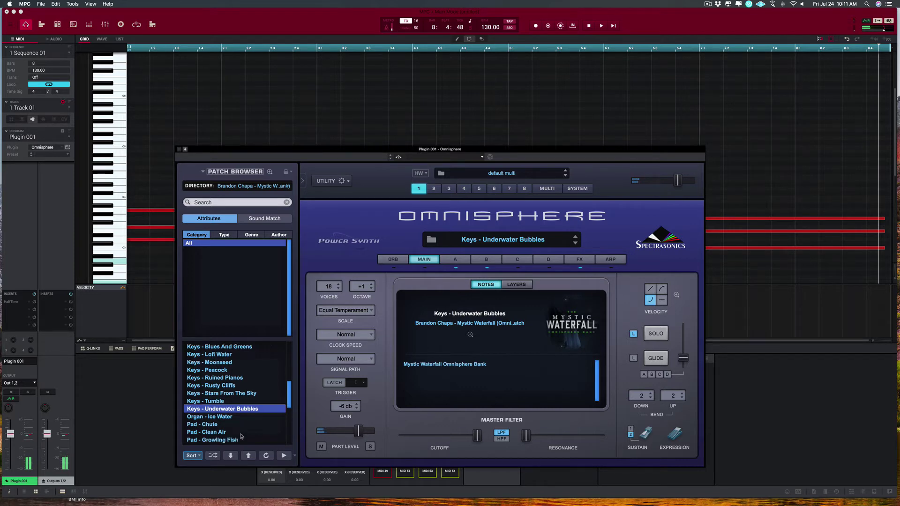
{"action": "key", "text": "Down"}
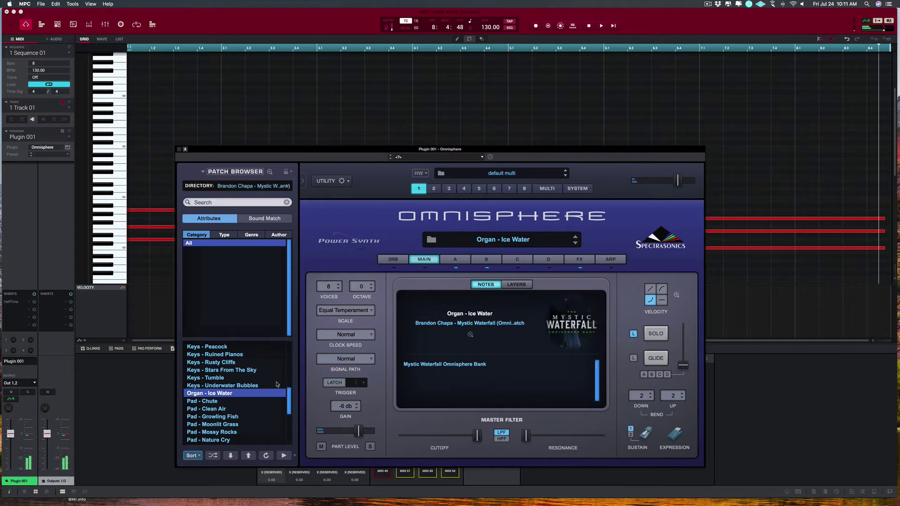
{"action": "key", "text": "Down"}
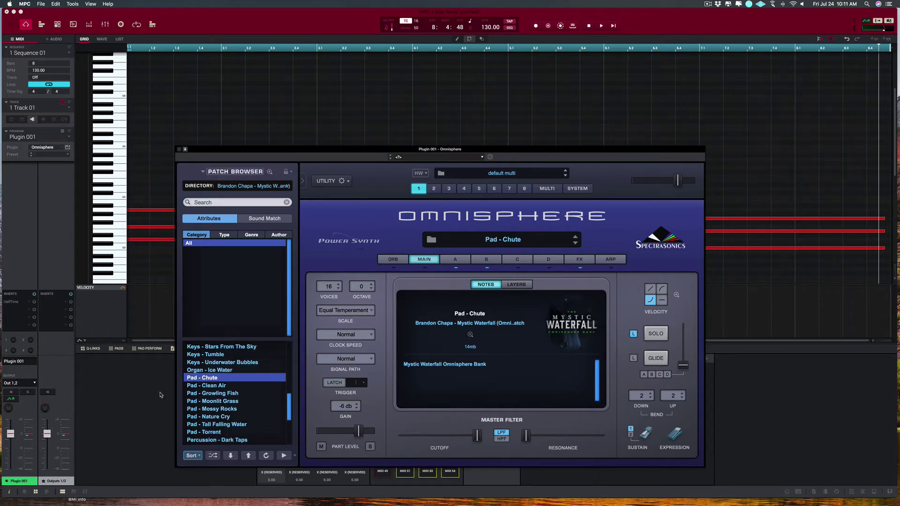
- Play the sequence with the Pad - Chute patch and reposition the Omnisphere window to expose more of the piano roll
{"action": "left_click", "coordinate": [68, 147]}
{"action": "key", "text": "space"}
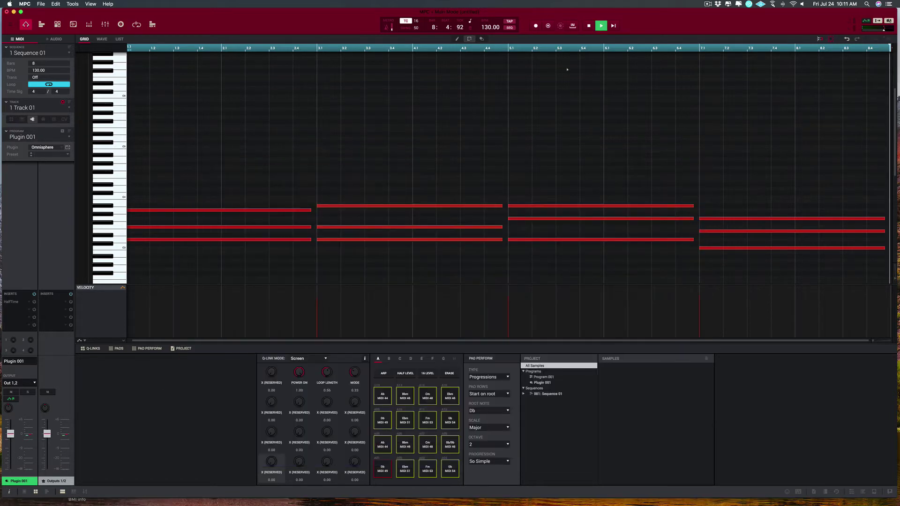
{"action": "left_click", "coordinate": [68, 147]}
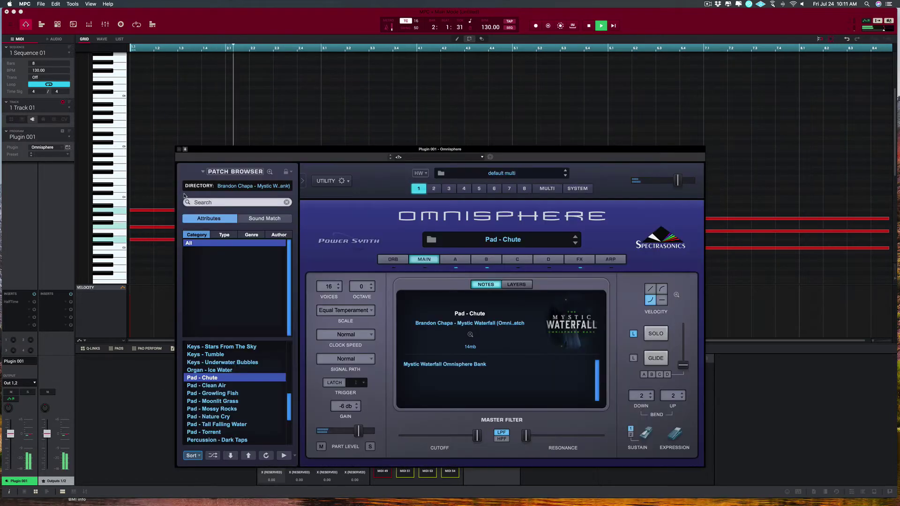
{"action": "left_click_drag", "start_coordinate": [223, 151], "coordinate": [344, 130]}
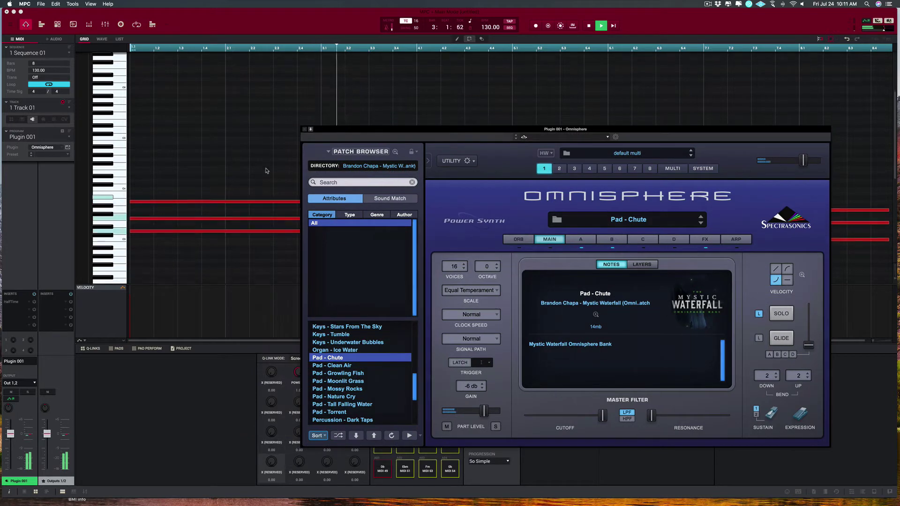
- Lower the sequence's chord notes by one octave and play the sequence again with the Pad - Chute patch
{"action": "left_click", "coordinate": [300, 129]}
{"action": "key", "text": "space"}
{"action": "left_click_drag", "start_coordinate": [141, 193], "coordinate": [141, 244]}
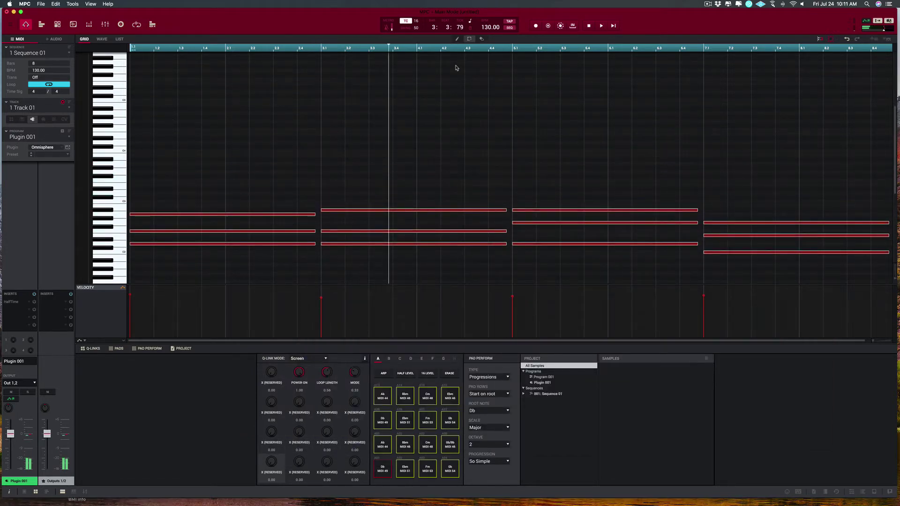
{"action": "key", "text": "space"}
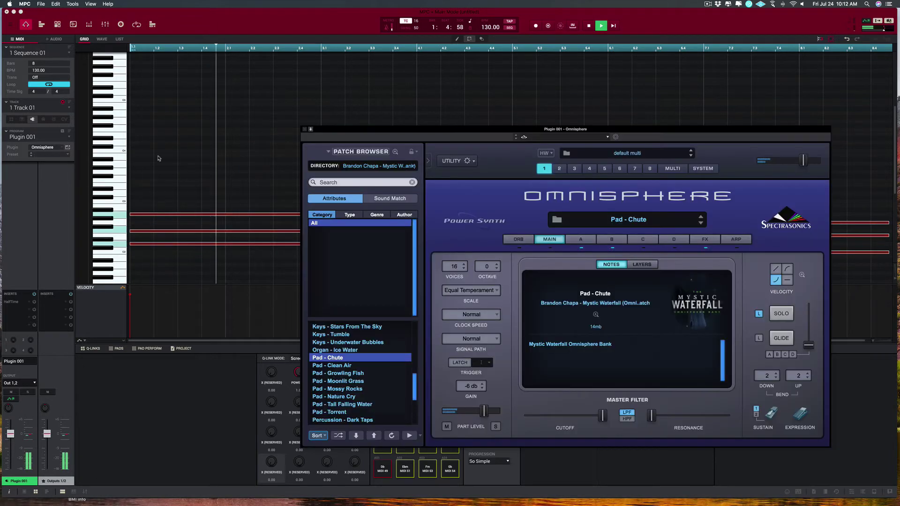
{"action": "left_click_drag", "start_coordinate": [562, 129], "coordinate": [444, 129]}
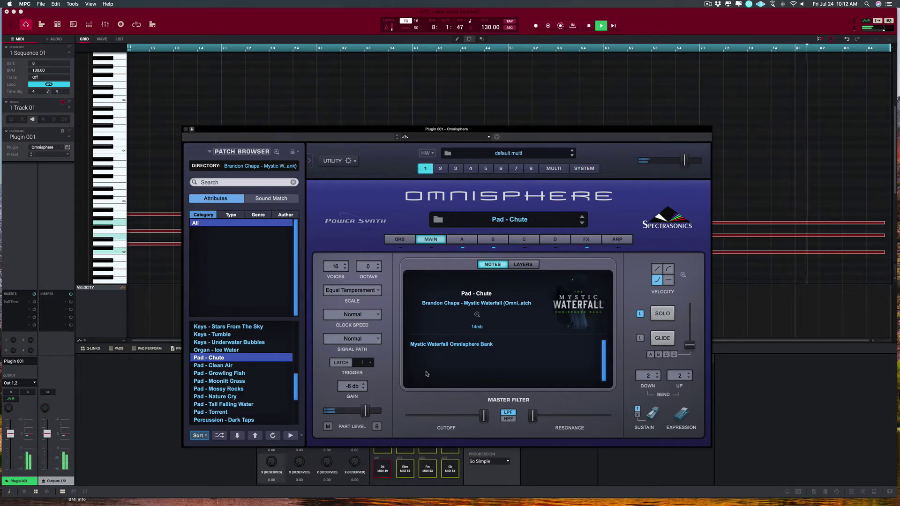
{"action": "key", "text": "space"}
- Audition the Pad - Clean Air patch with the sequence, stop playback and bring the Omnisphere window back up
{"action": "left_click", "coordinate": [210, 366]}
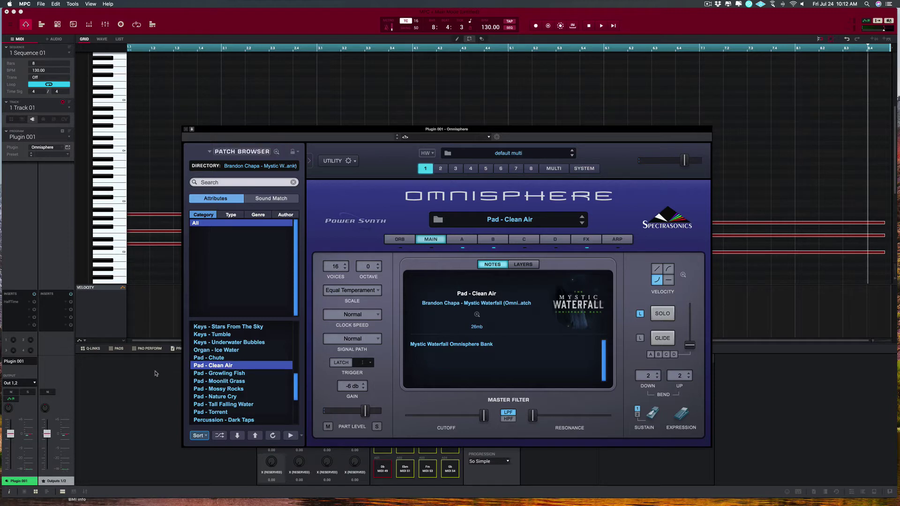
{"action": "key", "text": "space"}
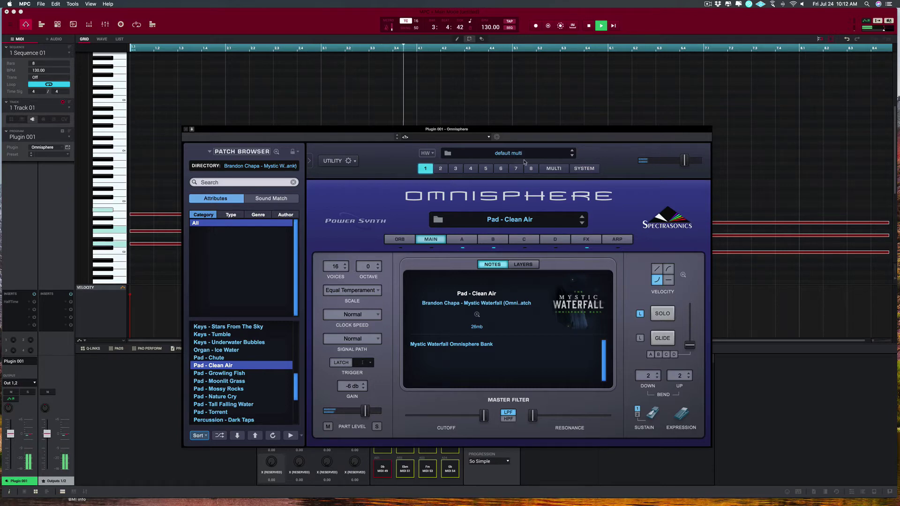
{"action": "left_click_drag", "start_coordinate": [528, 131], "coordinate": [551, 125]}
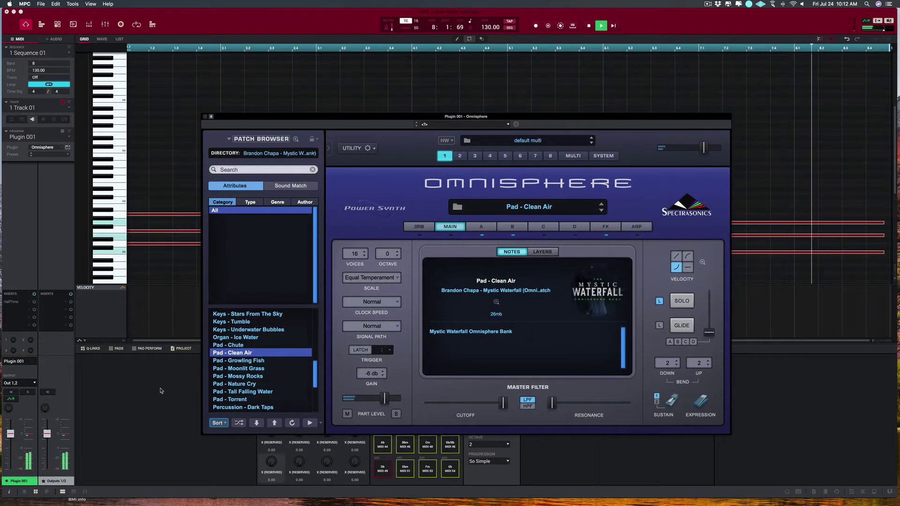
{"action": "key", "text": "Escape"}
{"action": "key", "text": "space"}
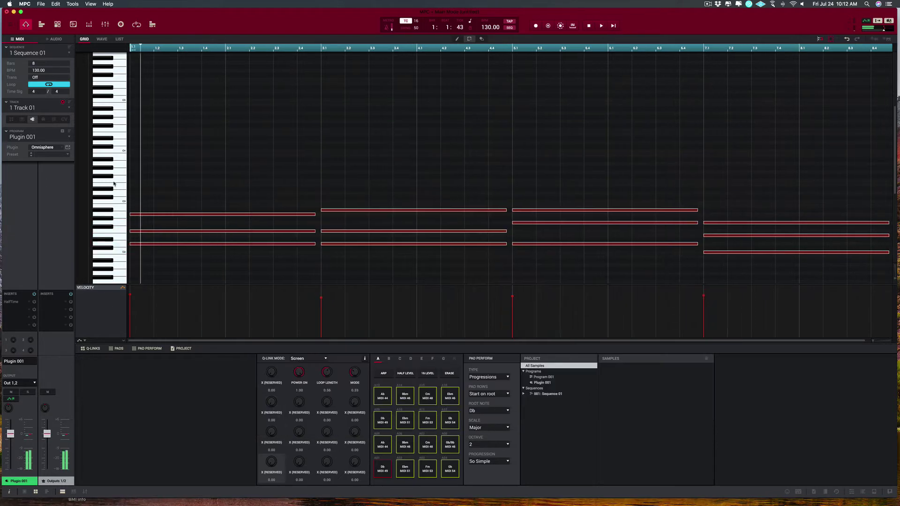
{"action": "left_click", "coordinate": [67, 148]}
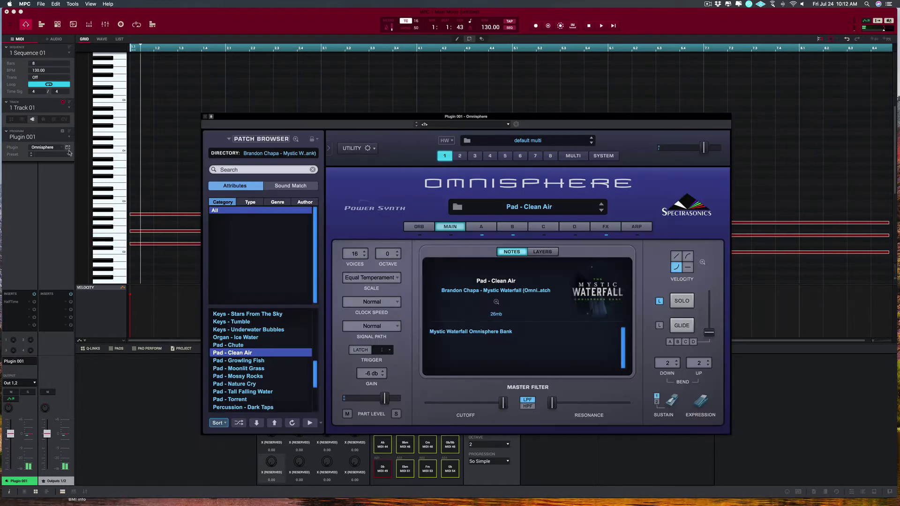
- Audition the Pad - Moonlit Grass and Pad - Nature Cry patches over the looping chord sequence
{"action": "left_click", "coordinate": [249, 369]}
{"action": "key", "text": "space"}
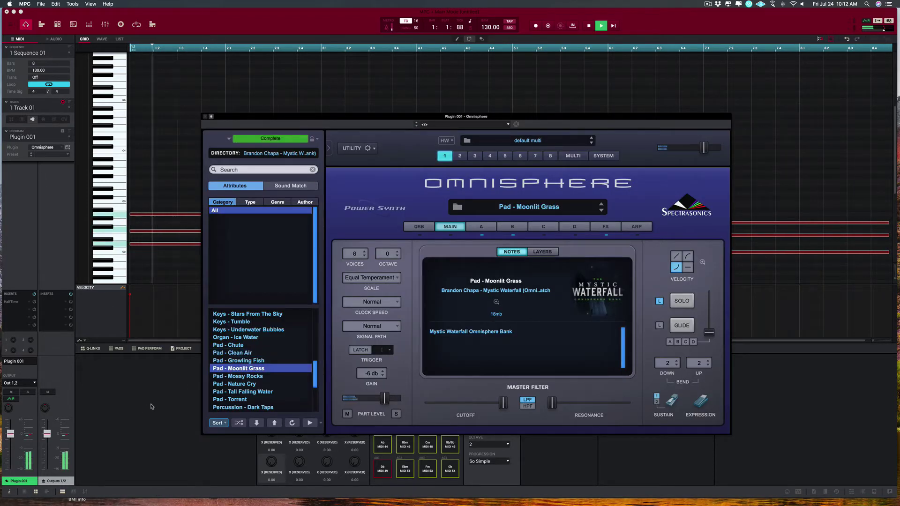
{"action": "mouse_move", "coordinate": [493, 115]}
{"action": "left_mouse_down"}
{"action": "mouse_move", "coordinate": [518, 138]}
{"action": "mouse_move", "coordinate": [478, 115]}
{"action": "left_mouse_up"}
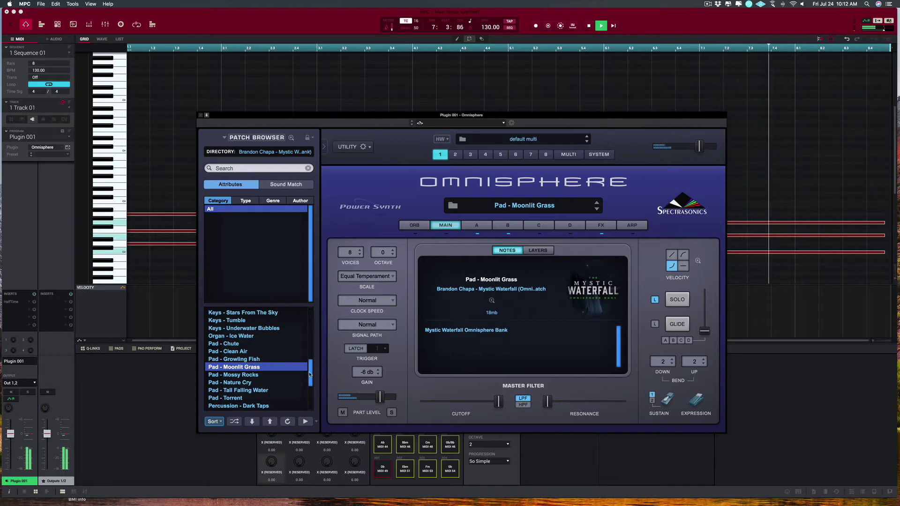
{"action": "left_click", "coordinate": [230, 383]}
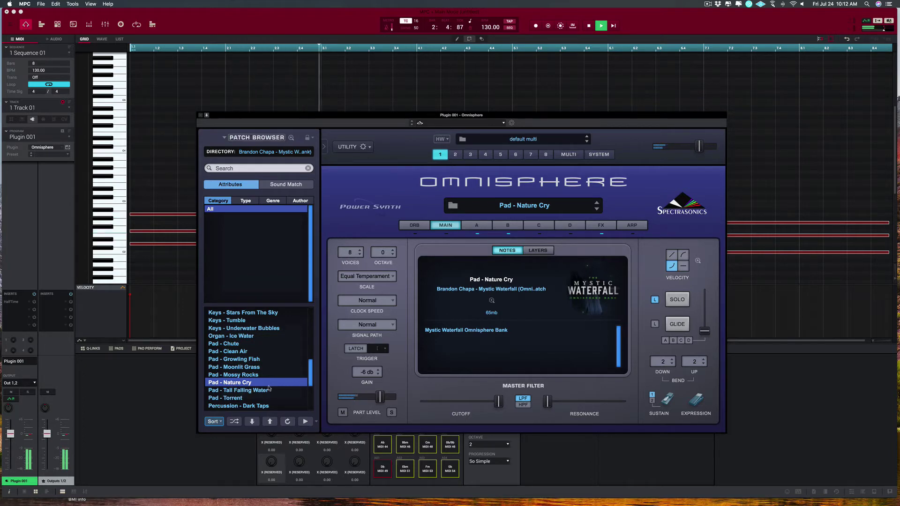
- Audition the Pad - Torrent patch, restarting the sequence from its beginning and stopping playback at the end
{"action": "scroll", "coordinate": [311, 378], "scroll_direction": "down", "scroll_amount": 3}
{"action": "left_click_drag", "start_coordinate": [311, 377], "coordinate": [310, 384]}
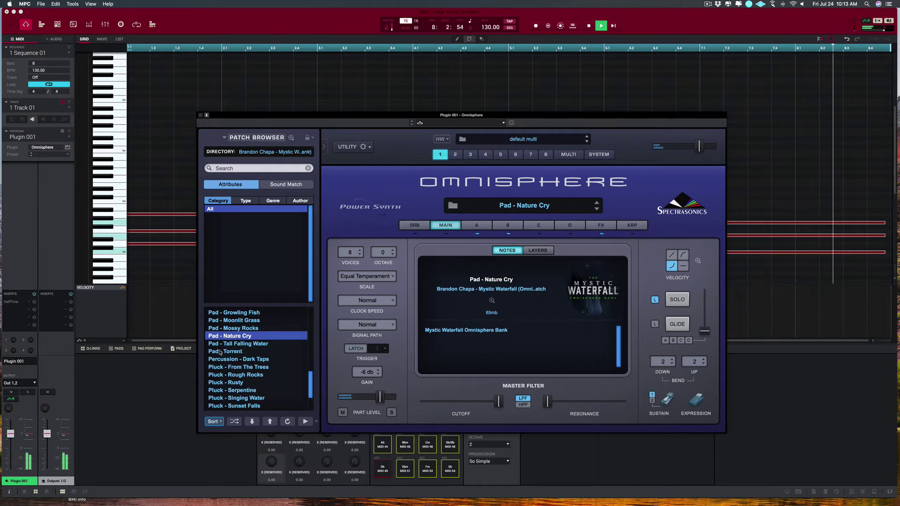
{"action": "left_click", "coordinate": [237, 351]}
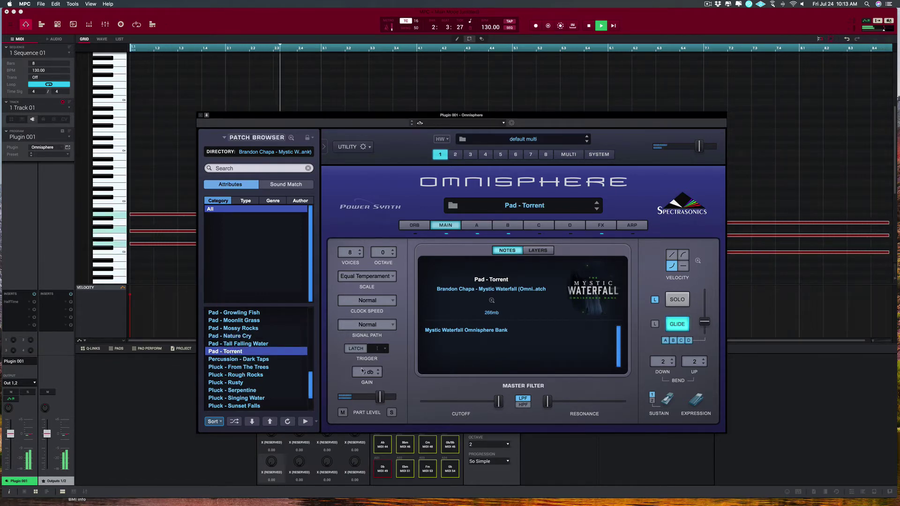
{"action": "key", "text": "space"}
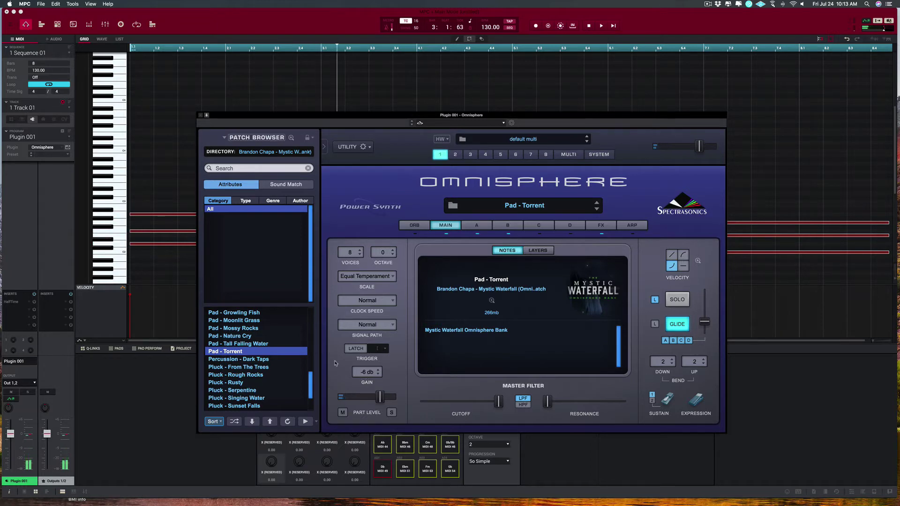
{"action": "key", "text": "space"}
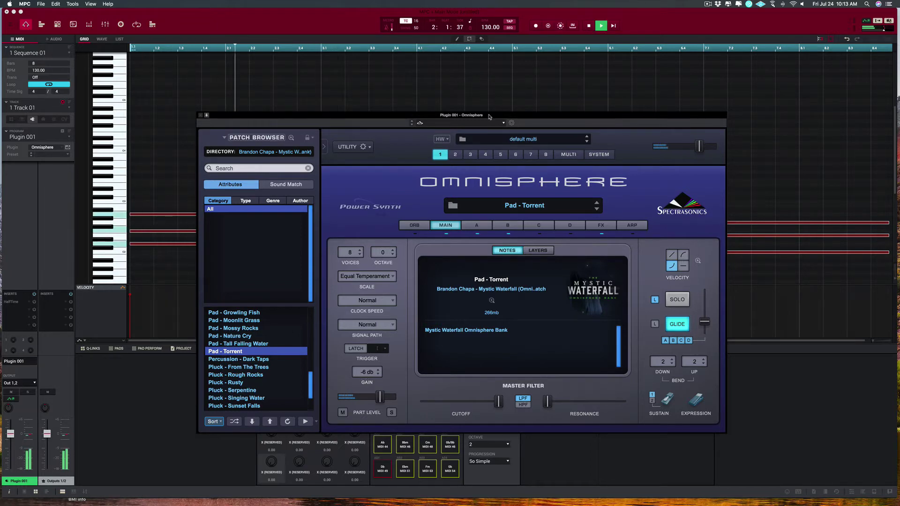
{"action": "left_click_drag", "start_coordinate": [488, 116], "coordinate": [489, 120]}
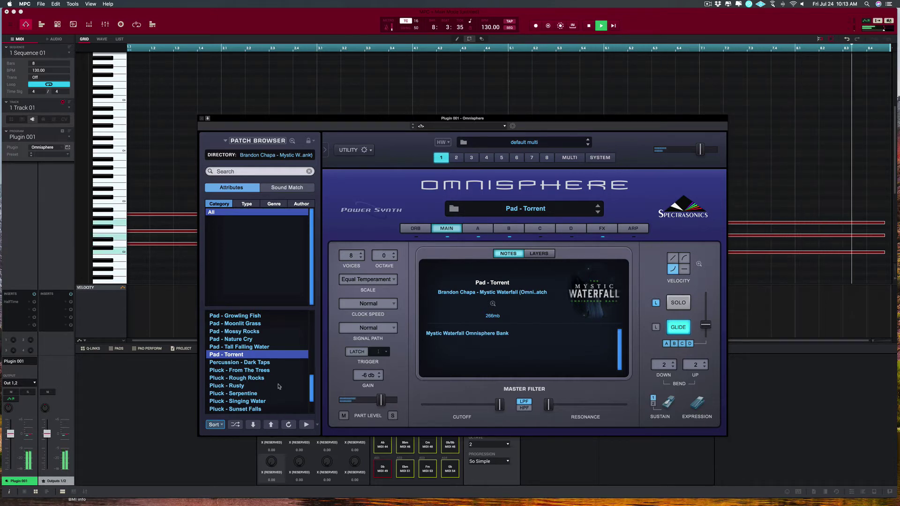
{"action": "key", "text": "space"}
- Audition the Percussion - Dark Taps patch and the Pluck patches From The Trees, Rough Rocks and Serpentine in turn
{"action": "left_click", "coordinate": [237, 364]}
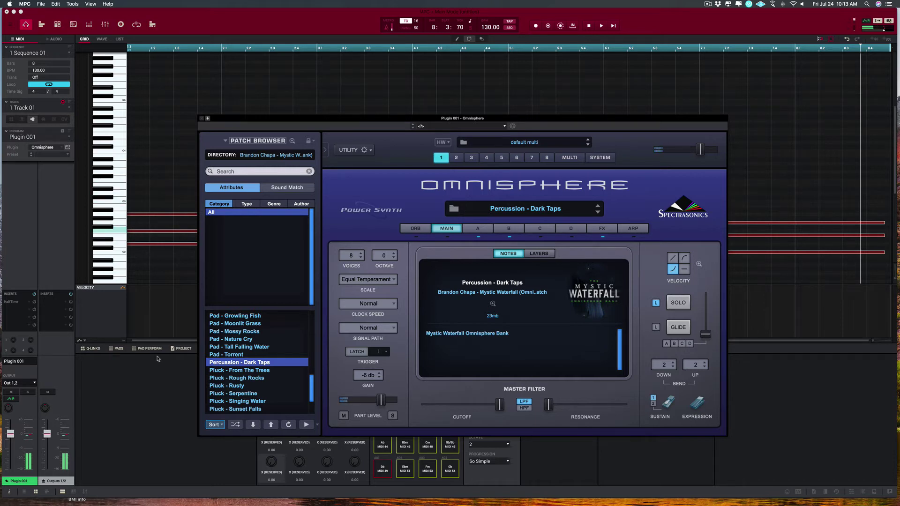
{"action": "left_click", "coordinate": [231, 371]}
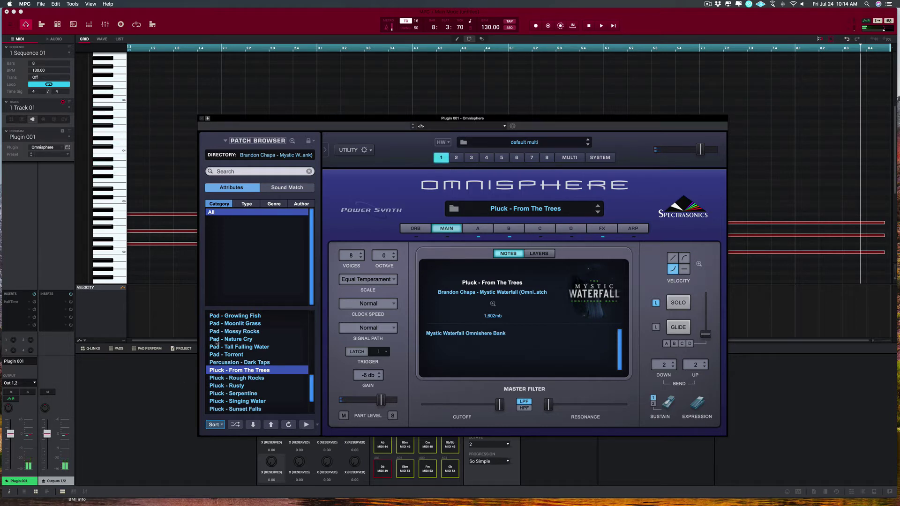
{"action": "left_click", "coordinate": [215, 377]}
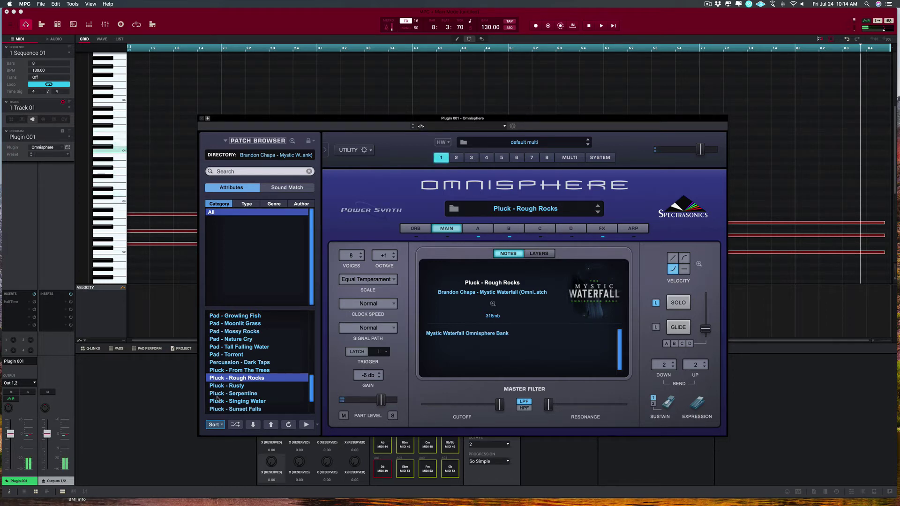
{"action": "left_click", "coordinate": [217, 393]}
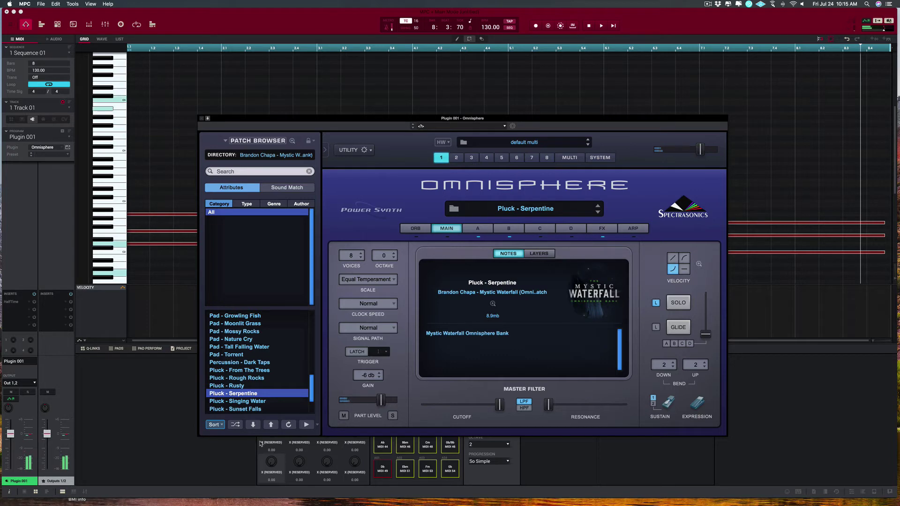
- Audition the Pluck patches Singing Water, Sunset Falls and Water Drops one after another
{"action": "scroll", "coordinate": [257, 398], "scroll_direction": "down", "scroll_amount": 2}
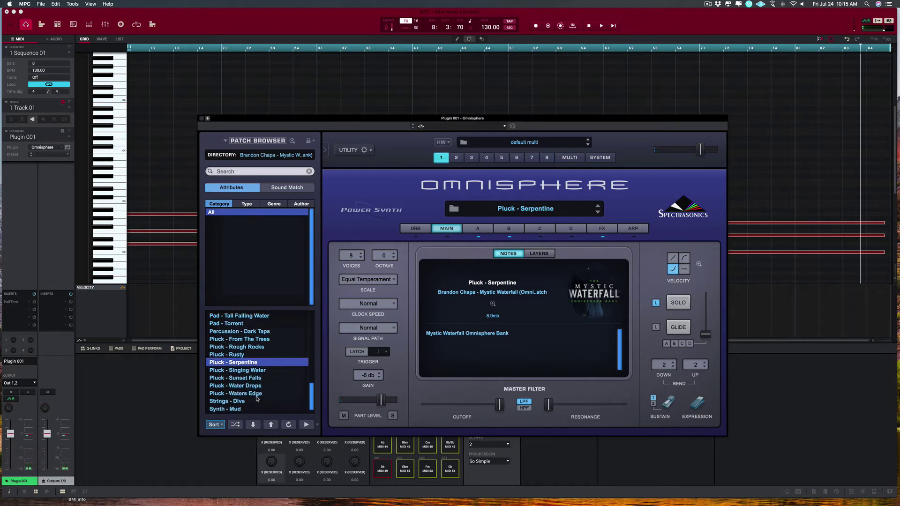
{"action": "left_click", "coordinate": [237, 372]}
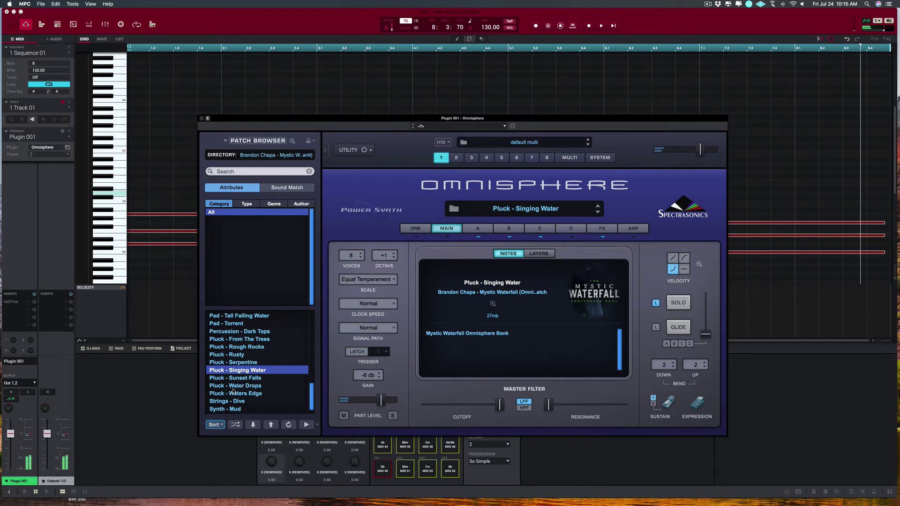
{"action": "left_click", "coordinate": [232, 379]}
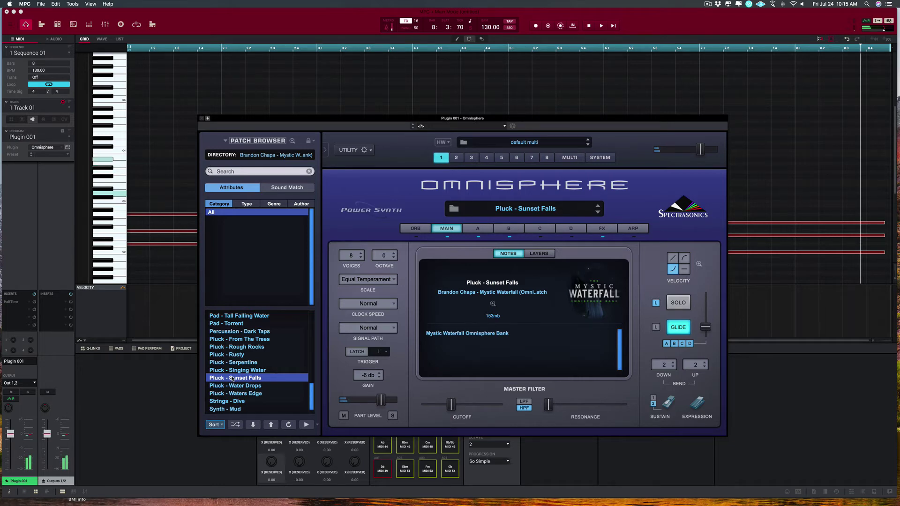
{"action": "left_click", "coordinate": [229, 386]}
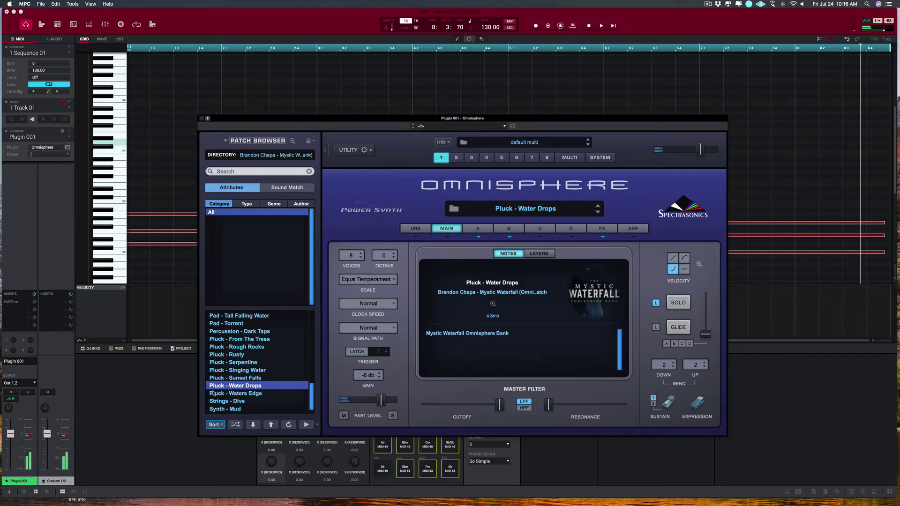
- Audition the Strings - Dive patch and the Synth patches Mud, Off The Edge and Synth Rocks in turn
{"action": "scroll", "coordinate": [240, 382], "scroll_direction": "down", "scroll_amount": 1}
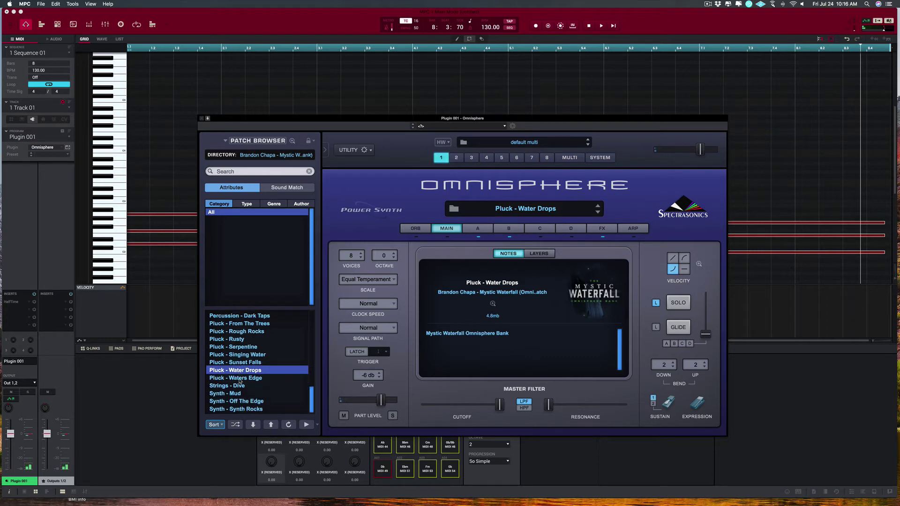
{"action": "left_click", "coordinate": [239, 385]}
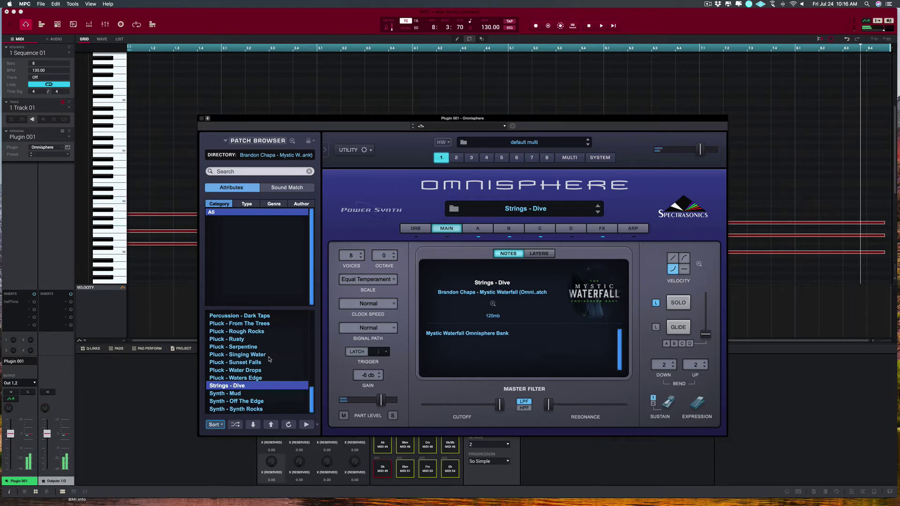
{"action": "left_click", "coordinate": [222, 394]}
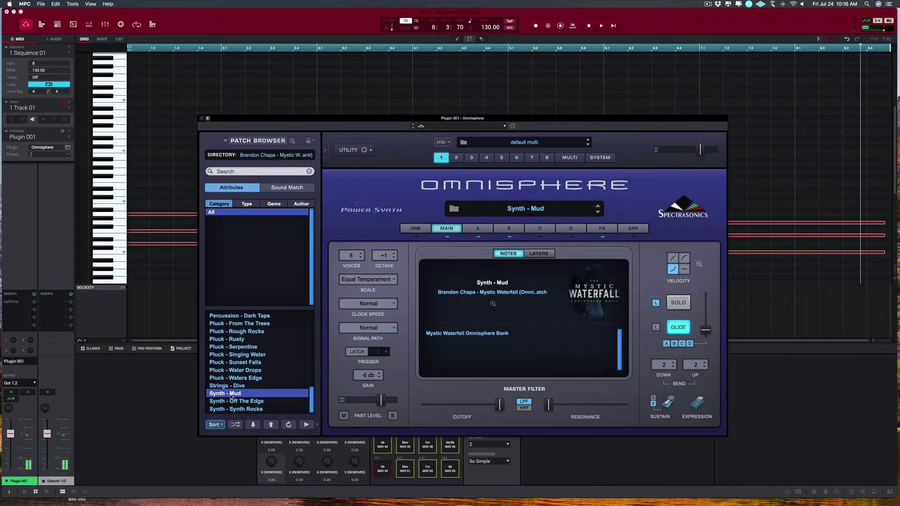
{"action": "left_click", "coordinate": [225, 402]}
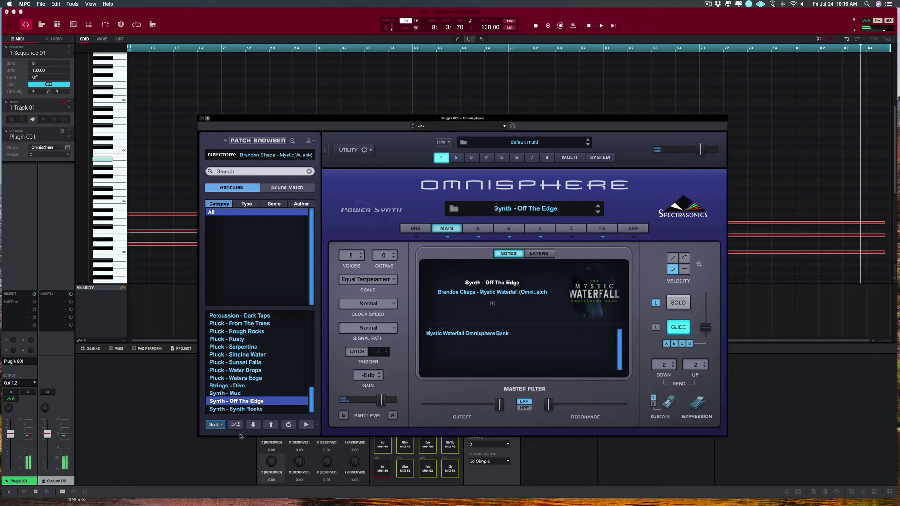
{"action": "left_click", "coordinate": [235, 409]}
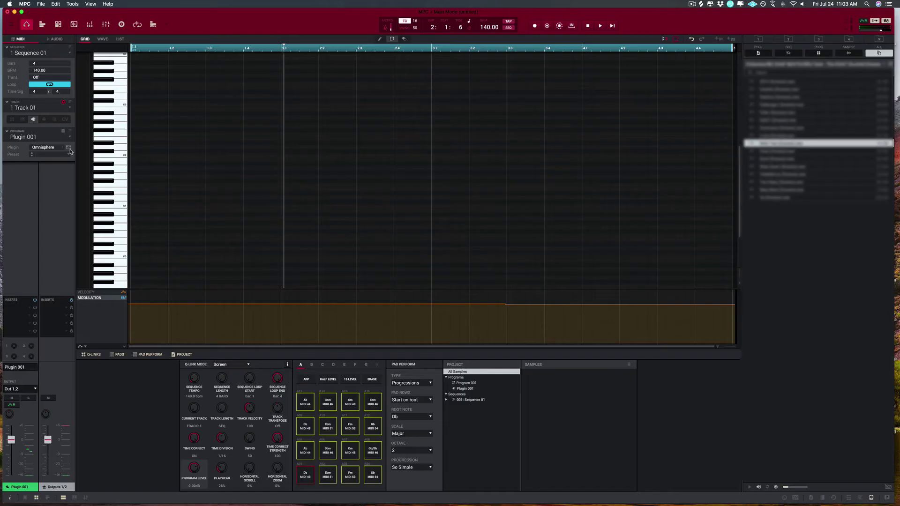
- Close Track 01's Omnisphere window and play the four-bar, 140 BPM sequence
{"action": "left_click", "coordinate": [69, 148]}
{"action": "key", "text": "super+w"}
{"action": "key", "text": "space"}
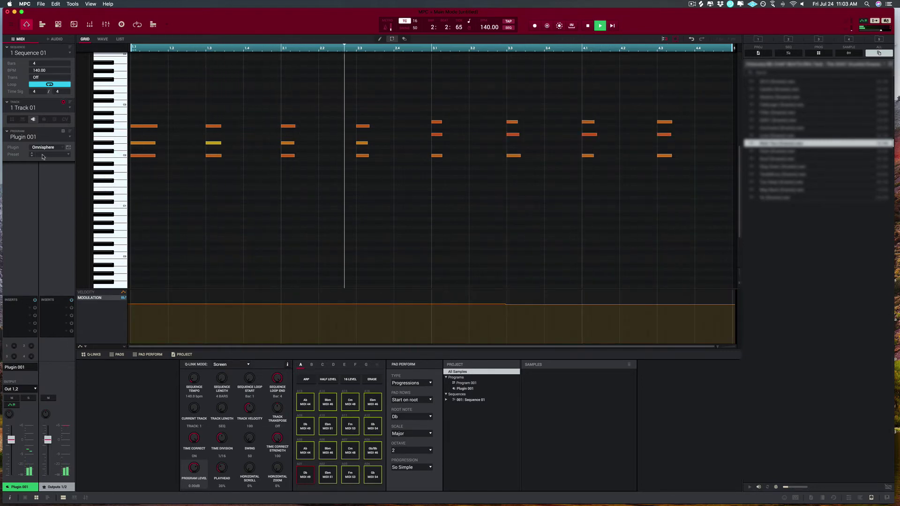
- Add Track 02 to the sequence and give it a new plugin program that uses Omnisphere
{"action": "left_click", "coordinate": [70, 107]}
{"action": "left_click", "coordinate": [24, 121]}
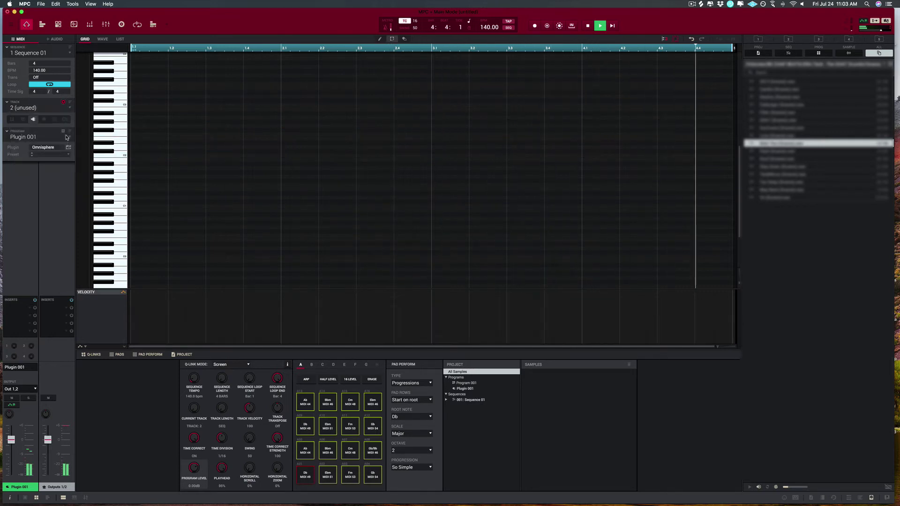
{"action": "left_click", "coordinate": [64, 135]}
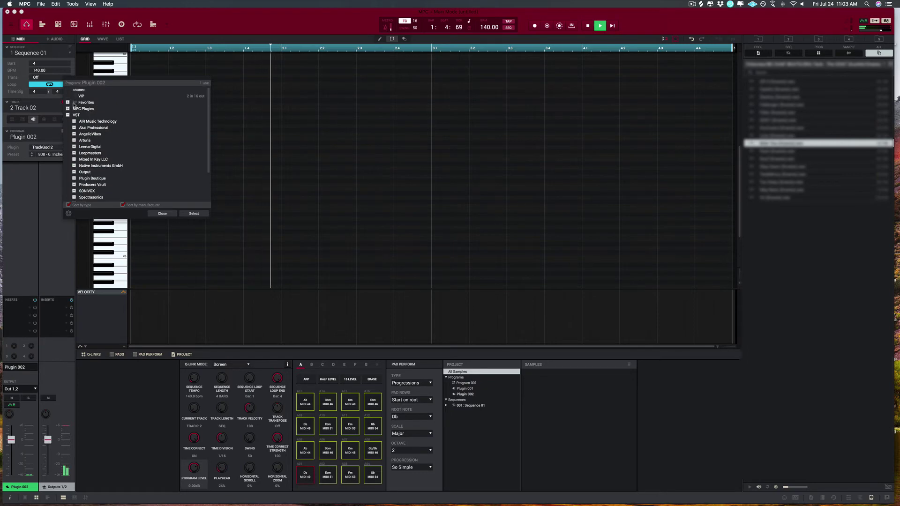
{"action": "left_click", "coordinate": [89, 184]}
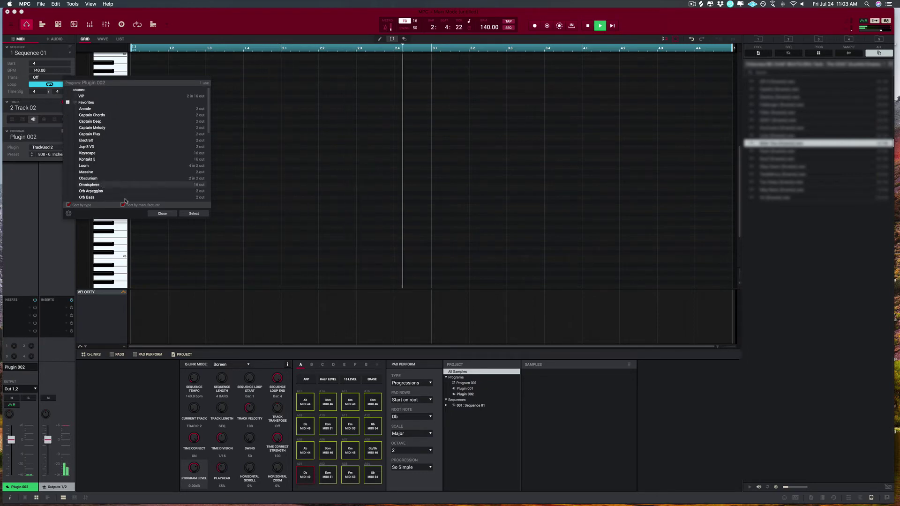
{"action": "left_click", "coordinate": [194, 214]}
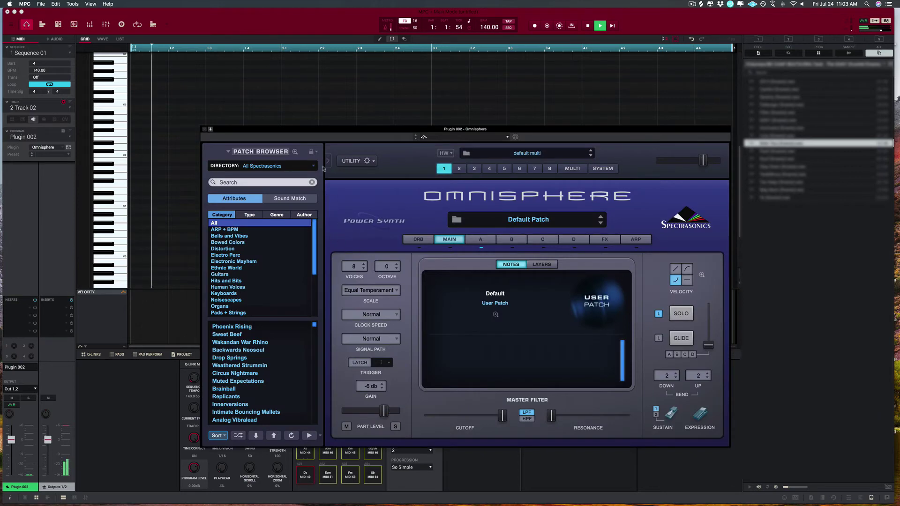
- Load the Pad - Clean Air patch from the Mystic Waterfall user directory into Track 02's Omnisphere, after trying Pad - Moonlit Grass
{"action": "left_click", "coordinate": [356, 160]}
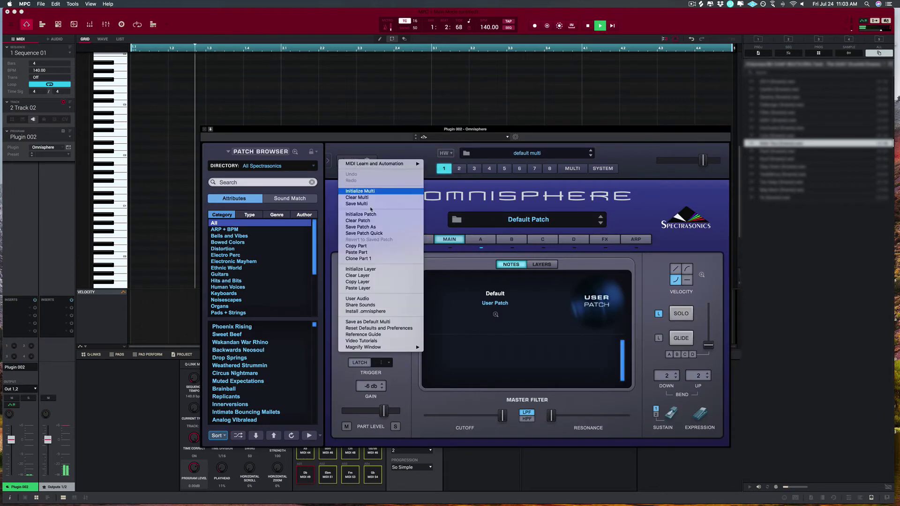
{"action": "left_click", "coordinate": [277, 165]}
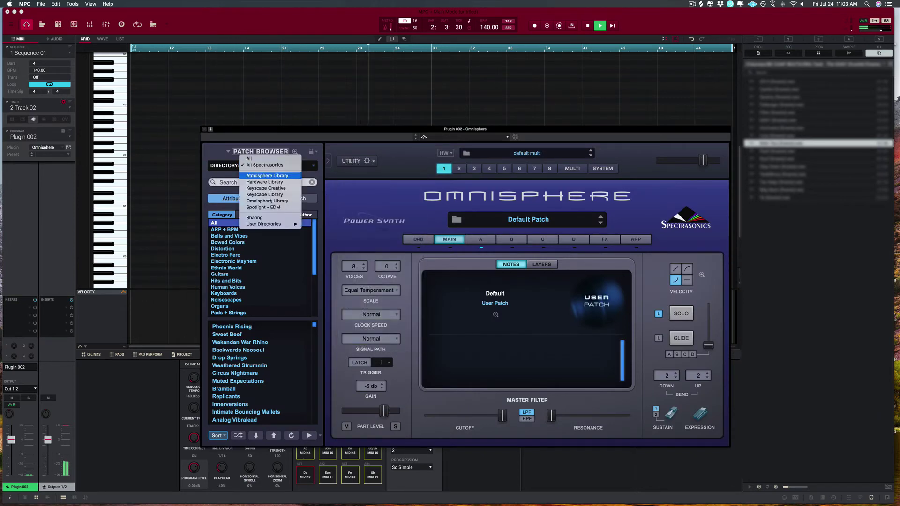
{"action": "mouse_move", "coordinate": [276, 224]}
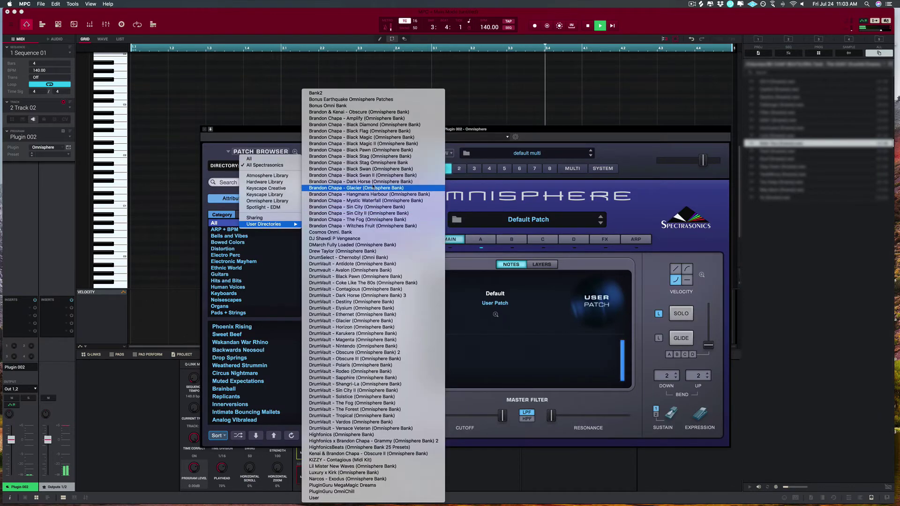
{"action": "left_click", "coordinate": [370, 201]}
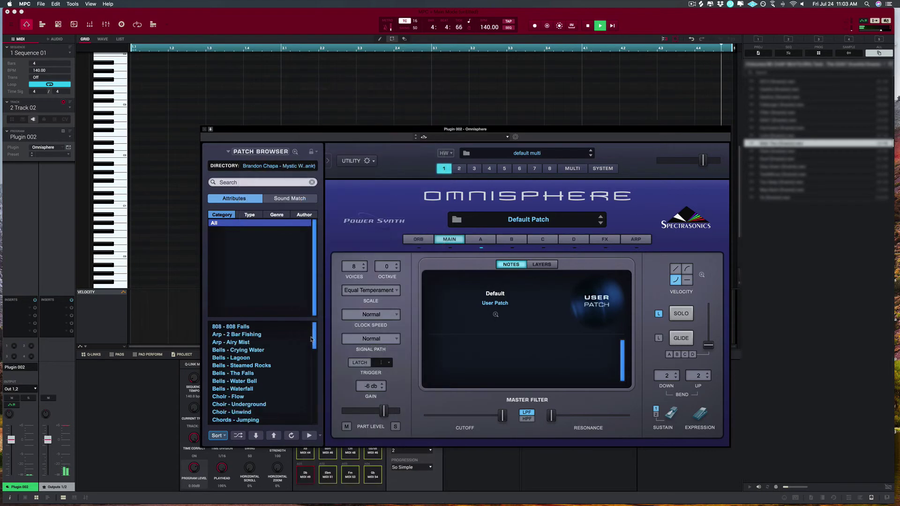
{"action": "left_click_drag", "start_coordinate": [314, 336], "coordinate": [255, 386]}
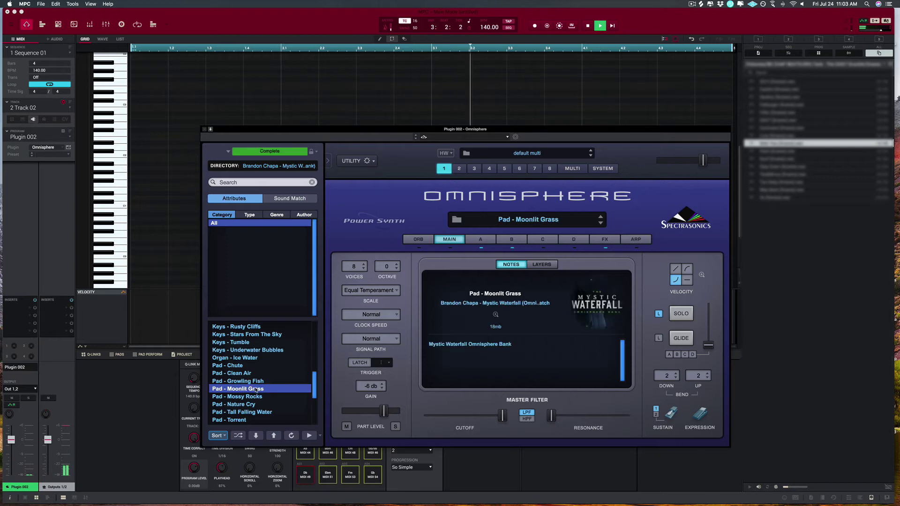
{"action": "left_click", "coordinate": [248, 373]}
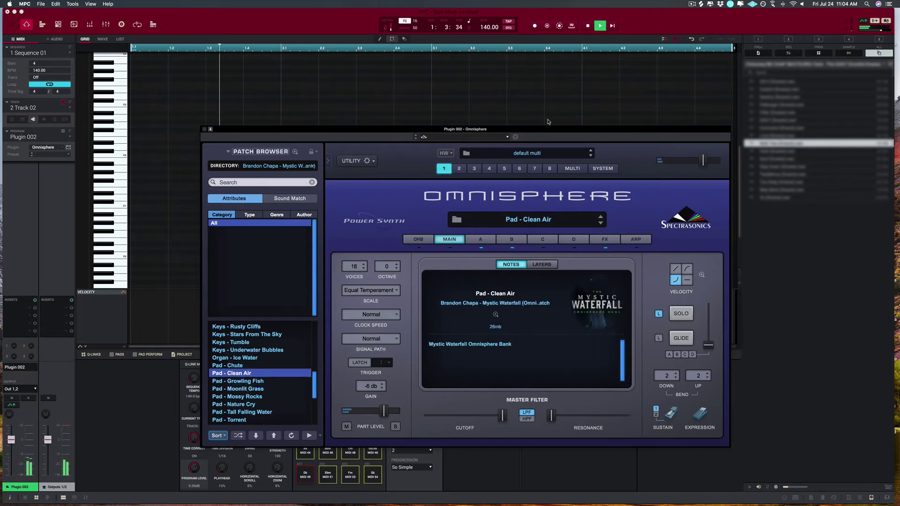
- Overdub two sustained three-note pad chords across the four bars of Track 02 and lower the program level to about -4.9 dB
{"action": "left_click", "coordinate": [547, 27]}
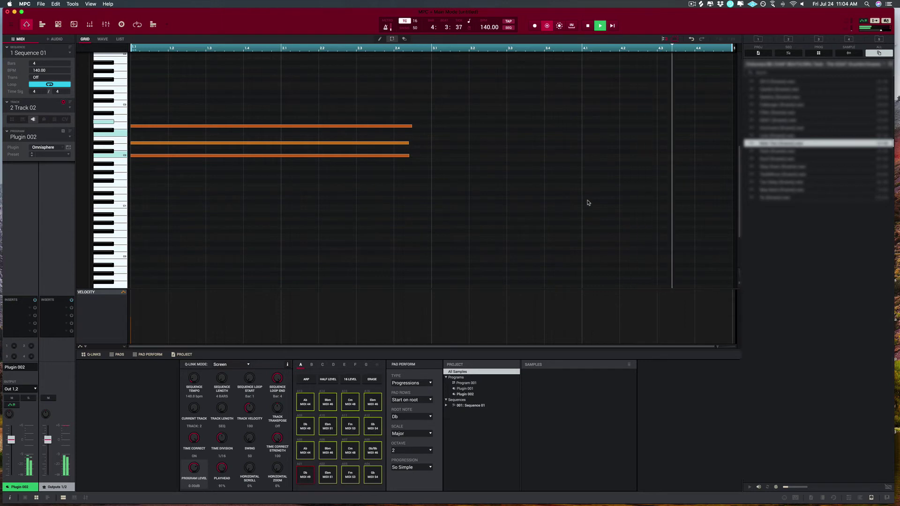
{"action": "left_click", "coordinate": [546, 26]}
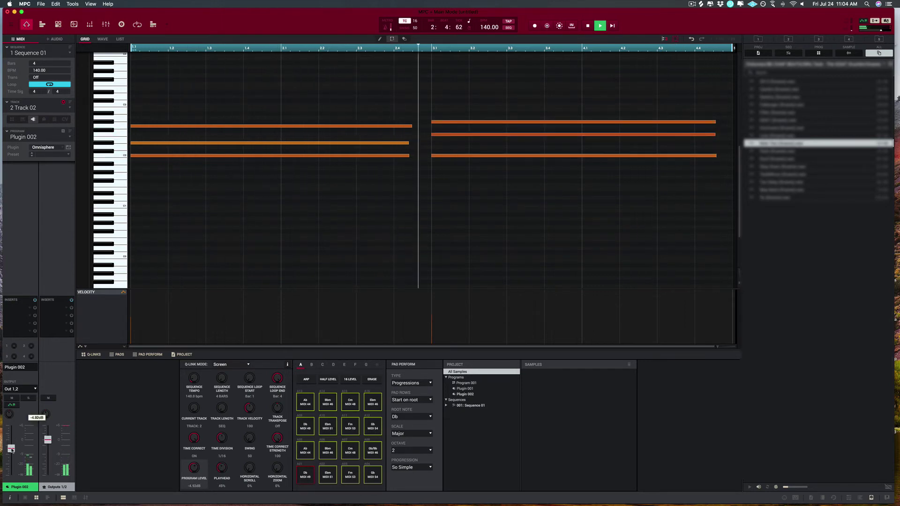
{"action": "left_click_drag", "start_coordinate": [11, 439], "coordinate": [11, 449]}
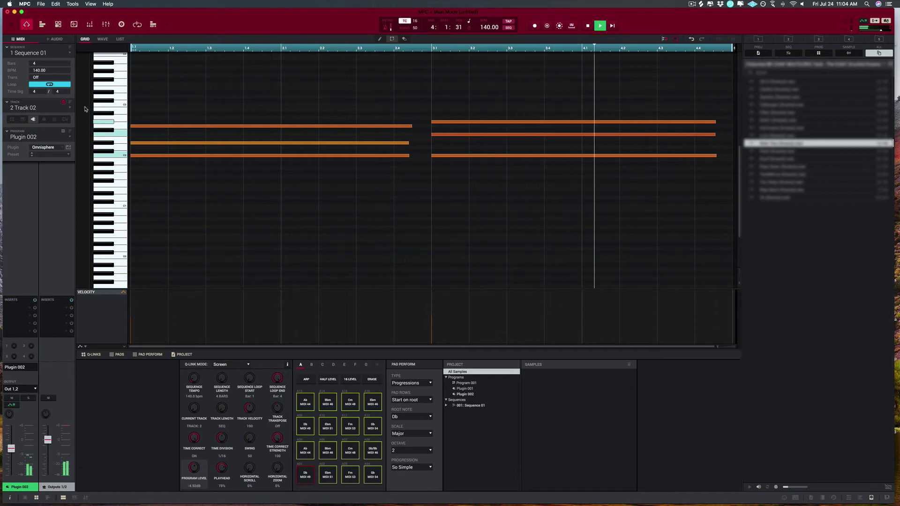
- Add Track 03 to the sequence with a new plugin program that uses Omnisphere
{"action": "left_click", "coordinate": [71, 111]}
{"action": "left_click", "coordinate": [51, 130]}
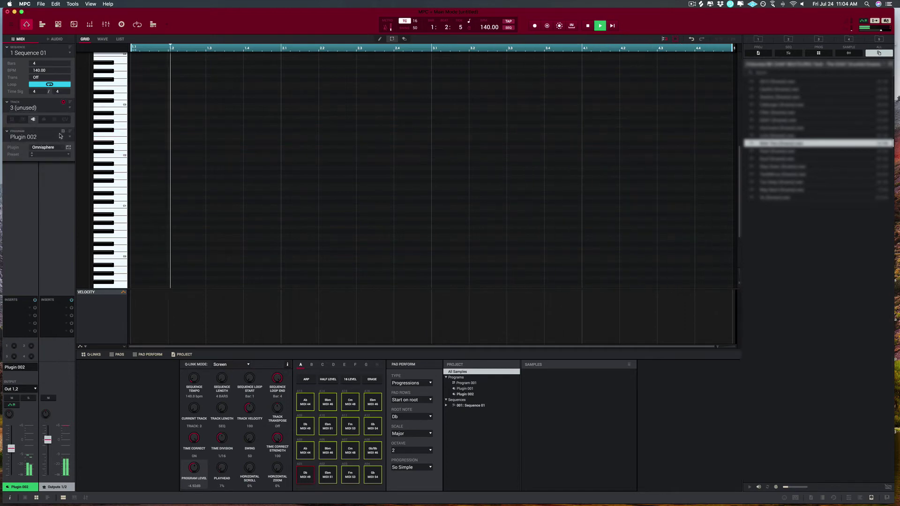
{"action": "left_click", "coordinate": [63, 132]}
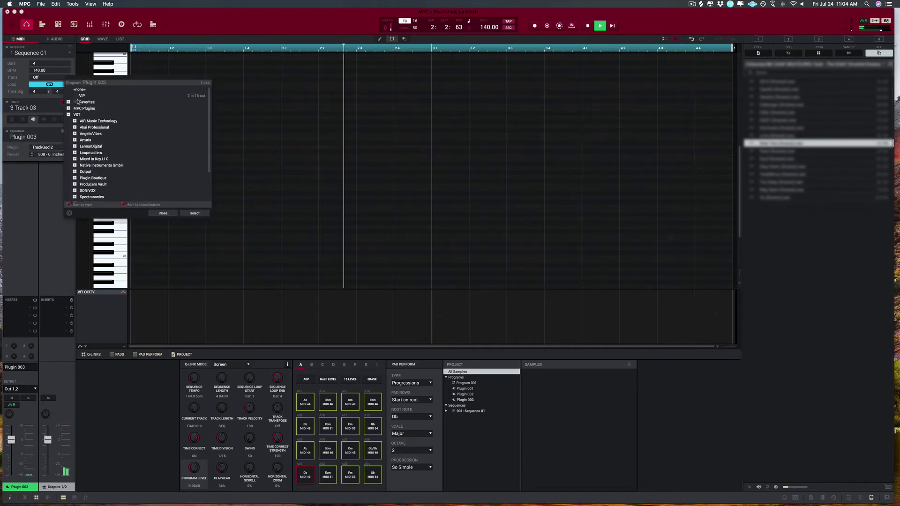
{"action": "left_click", "coordinate": [190, 212]}
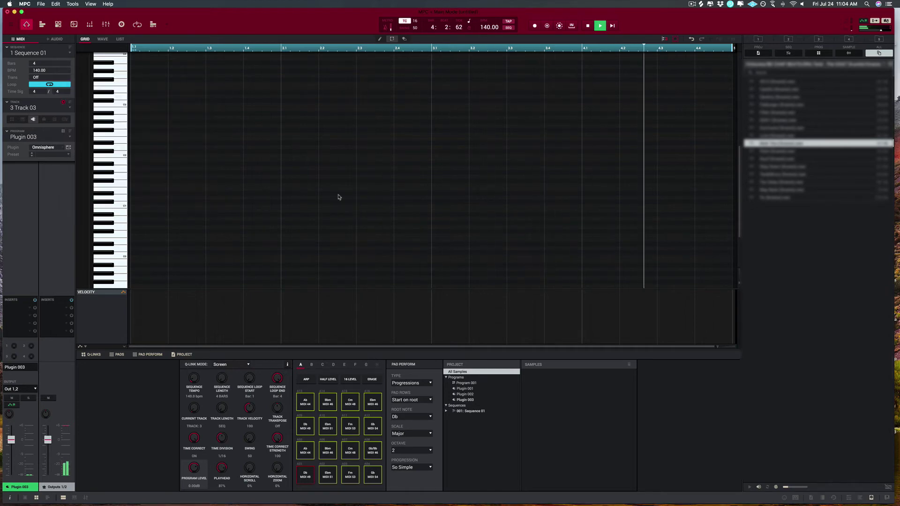
- Load the Pluck - Singing Water patch from the Mystic Waterfall user directory into Track 03's Omnisphere
{"action": "left_click", "coordinate": [68, 148]}
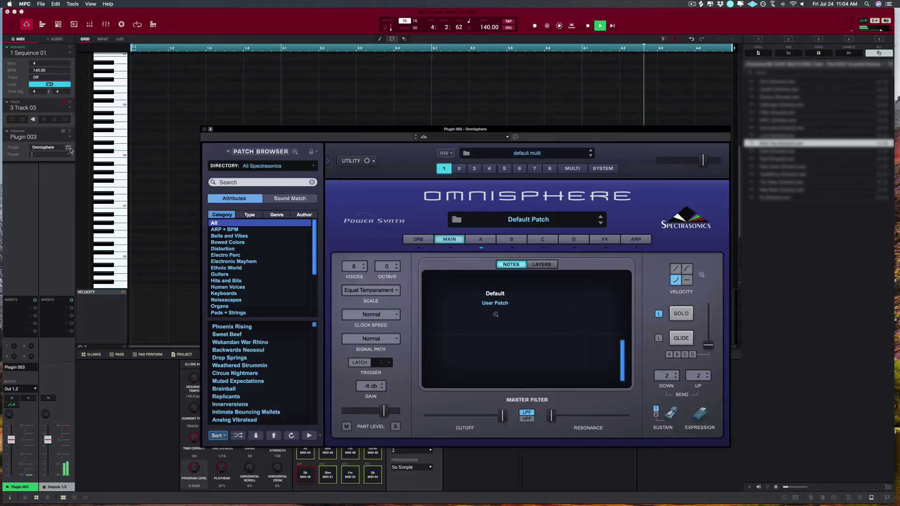
{"action": "left_click", "coordinate": [285, 168]}
{"action": "mouse_move", "coordinate": [276, 224]}
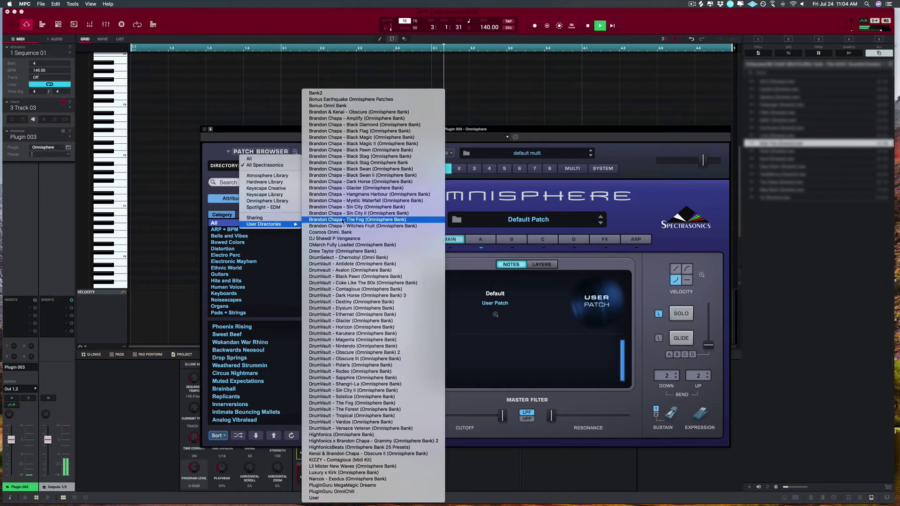
{"action": "left_click", "coordinate": [342, 200]}
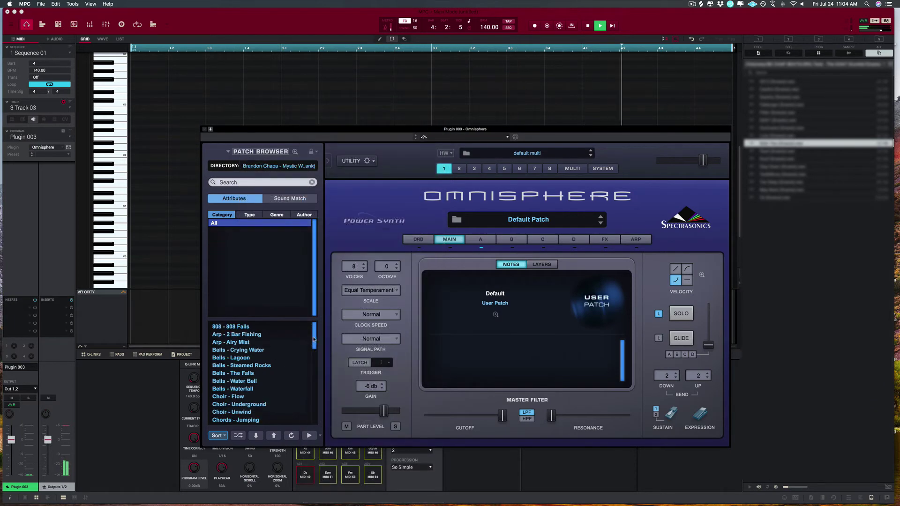
{"action": "left_click_drag", "start_coordinate": [313, 339], "coordinate": [315, 400]}
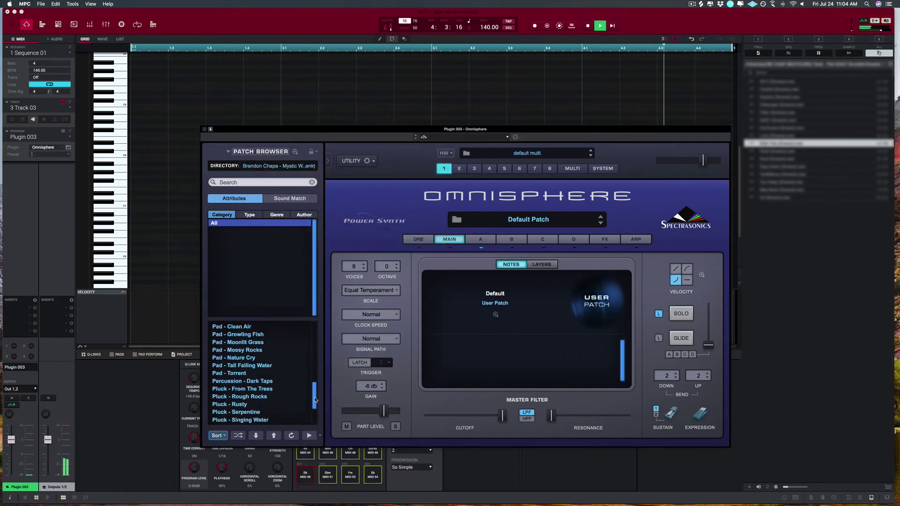
{"action": "left_click", "coordinate": [265, 419]}
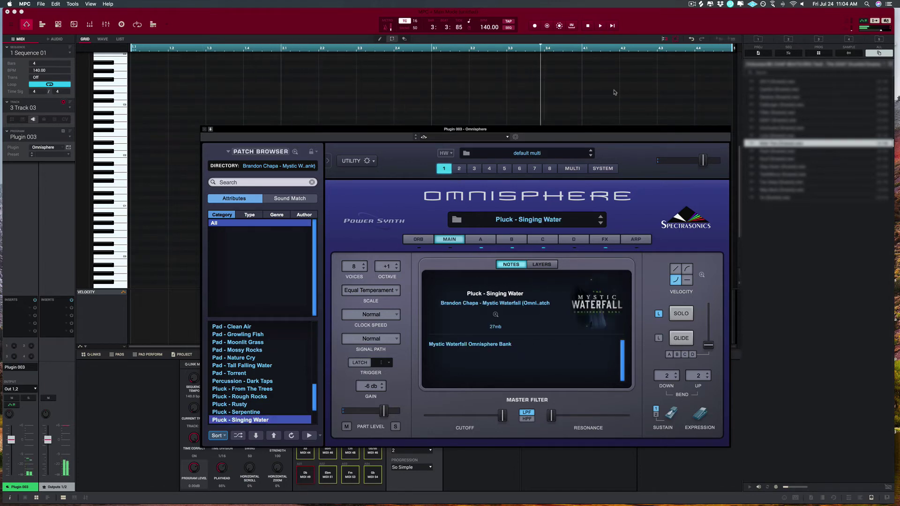
- Try overdubbing a pluck melody on Track 03 and undo the recorded notes
{"action": "left_click", "coordinate": [547, 26]}
{"action": "left_click", "coordinate": [600, 25]}
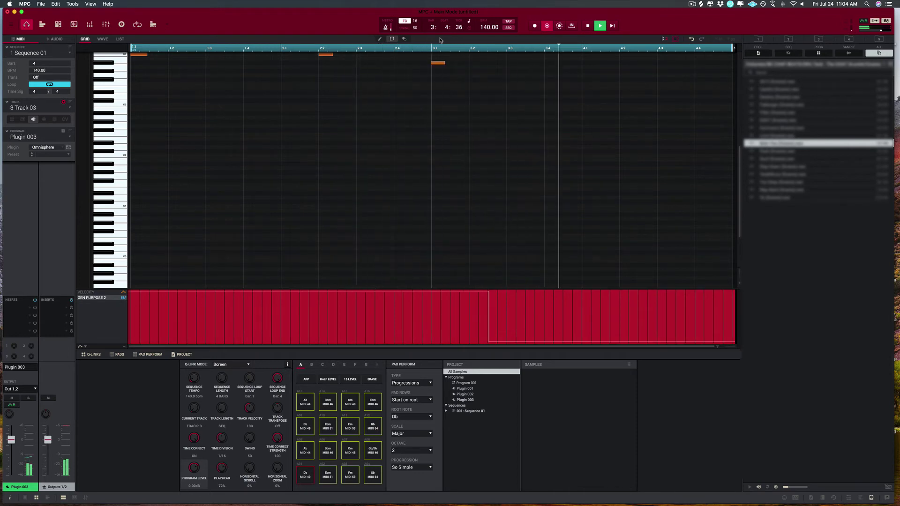
{"action": "scroll", "coordinate": [426, 128], "scroll_direction": "up", "scroll_amount": 1}
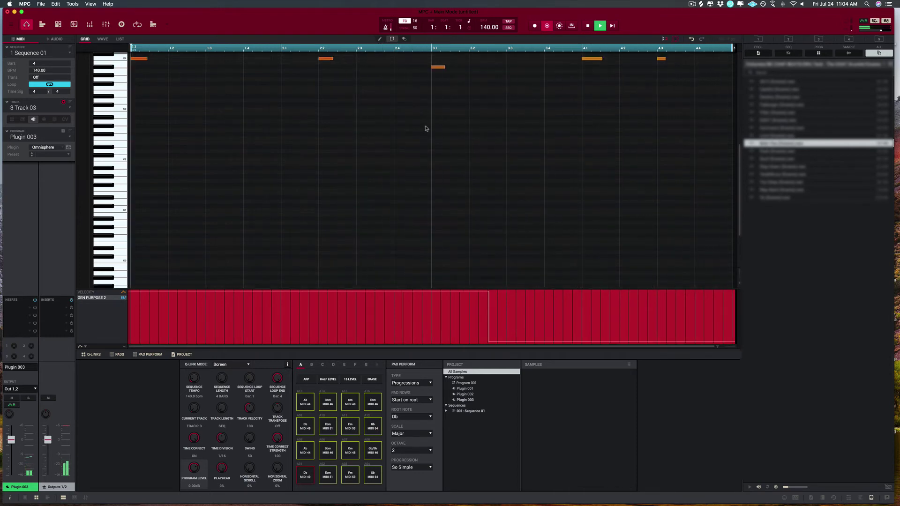
{"action": "scroll", "coordinate": [317, 130], "scroll_direction": "up", "scroll_amount": 6}
{"action": "key", "text": "space"}
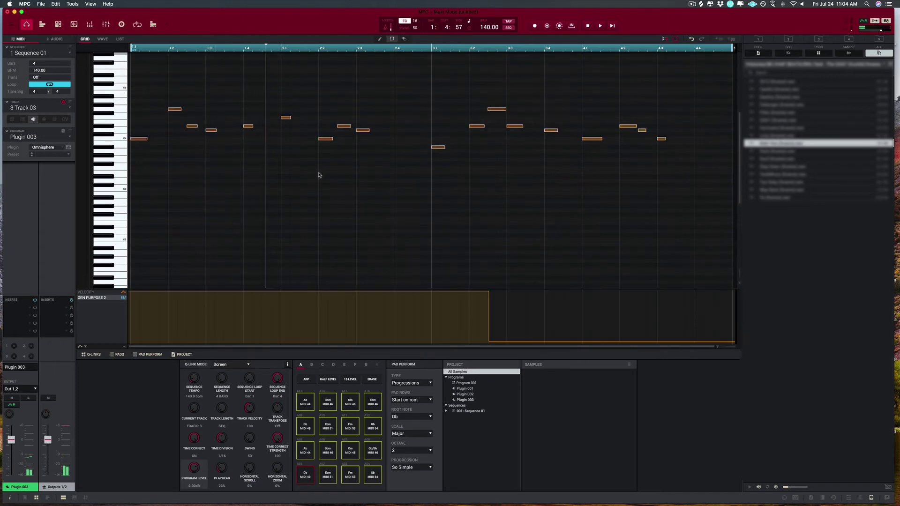
{"action": "key", "text": "super+z"}
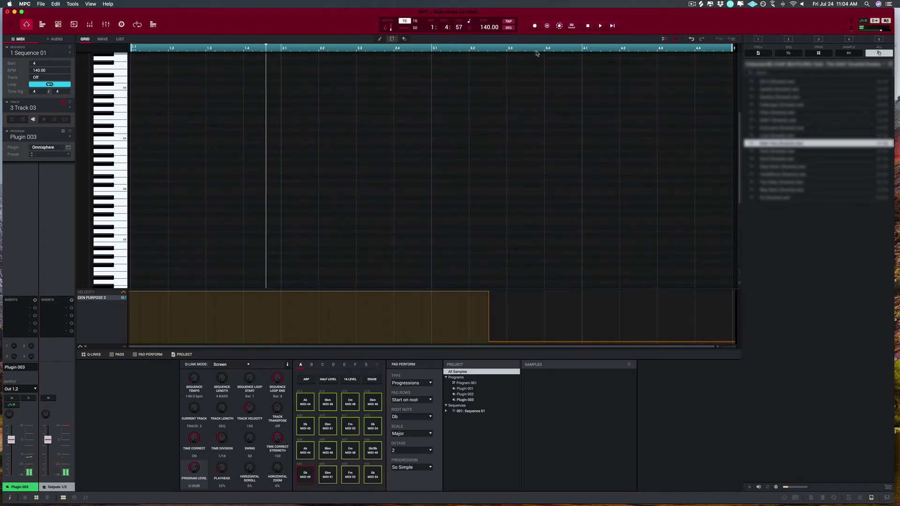
- Record a new four-bar pluck melody on Track 03 and play it back
{"action": "left_click", "coordinate": [611, 26]}
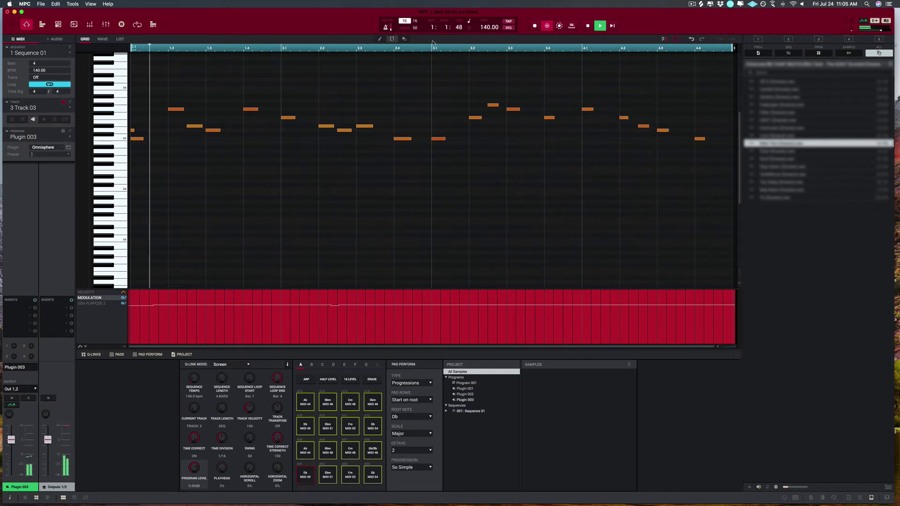
{"action": "key", "text": "space"}
{"action": "key", "text": "space"}
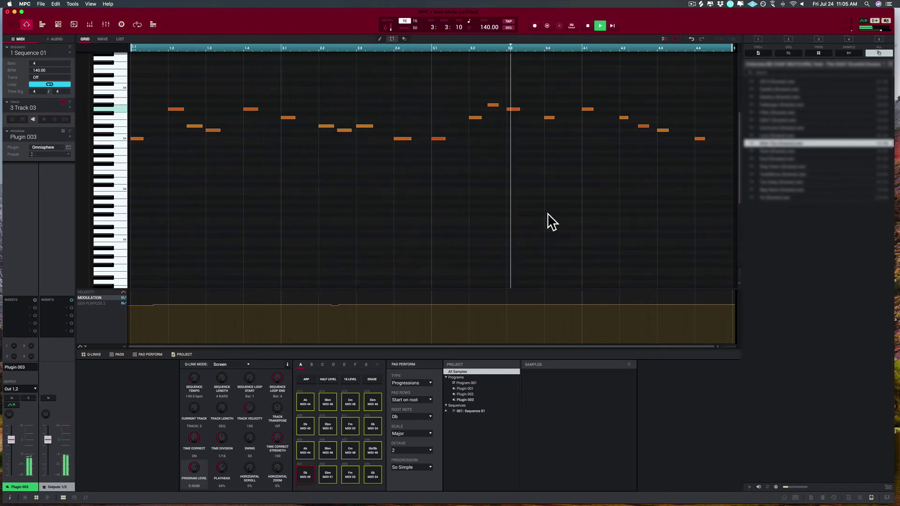
{"action": "key", "text": "space"}
- Insert the HalfTime effect on Track 03's Plugin 003 program and play the sequence with it
{"action": "left_click", "coordinate": [30, 307]}
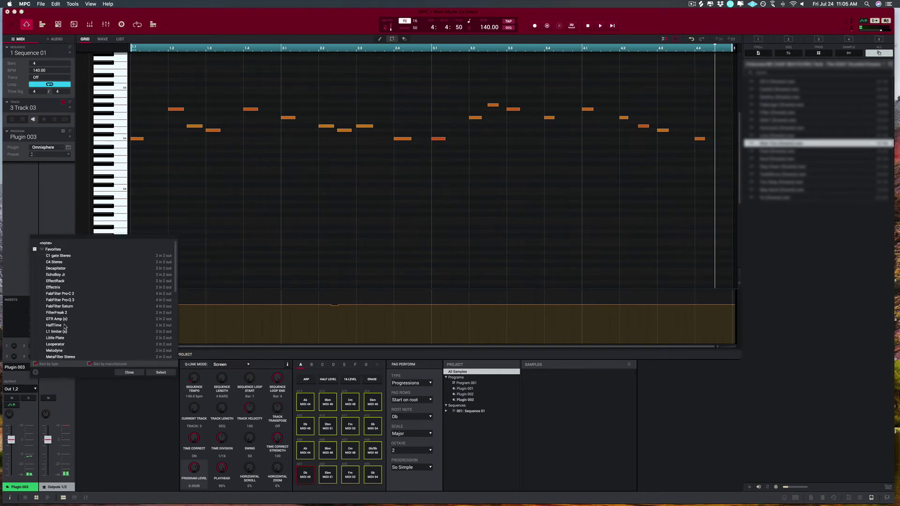
{"action": "left_click", "coordinate": [157, 374]}
{"action": "key", "text": "space"}
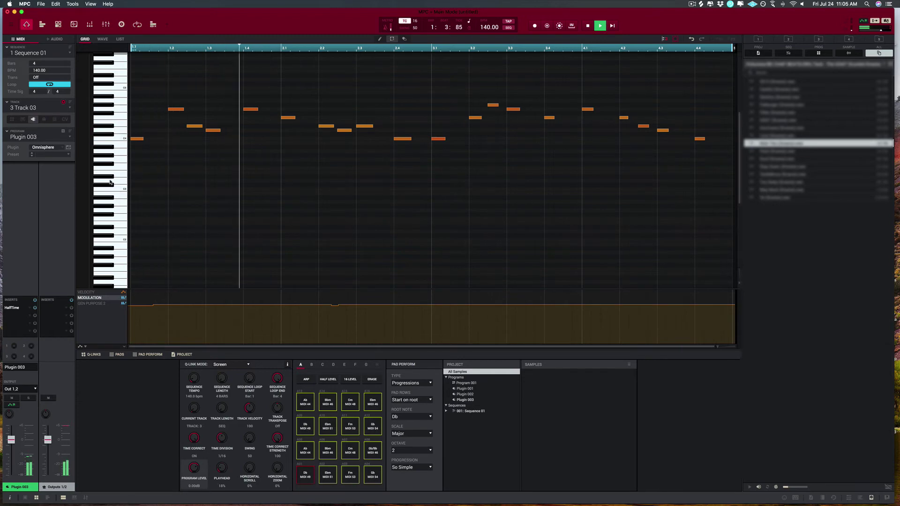
- Add Track 04 to the sequence and switch it to the drum program Program 001
{"action": "left_click", "coordinate": [70, 108]}
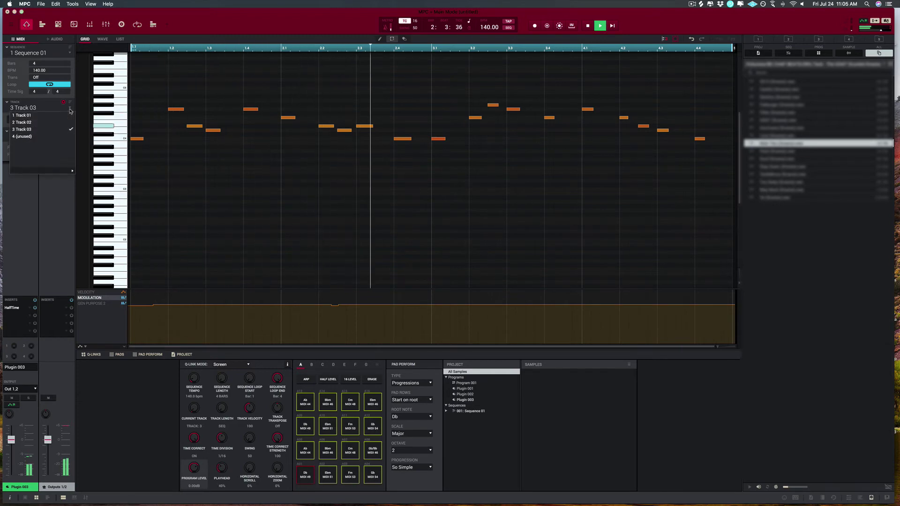
{"action": "left_click", "coordinate": [64, 134]}
{"action": "left_click", "coordinate": [65, 133]}
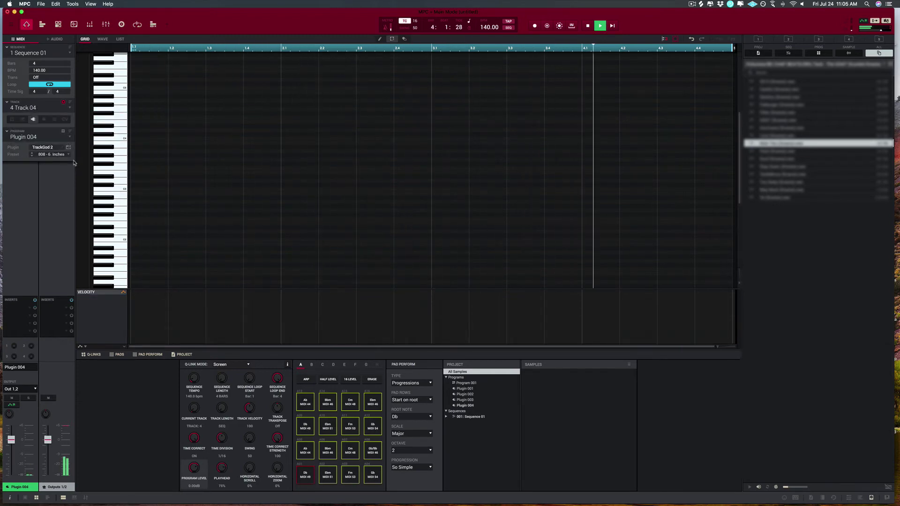
{"action": "left_click", "coordinate": [11, 120]}
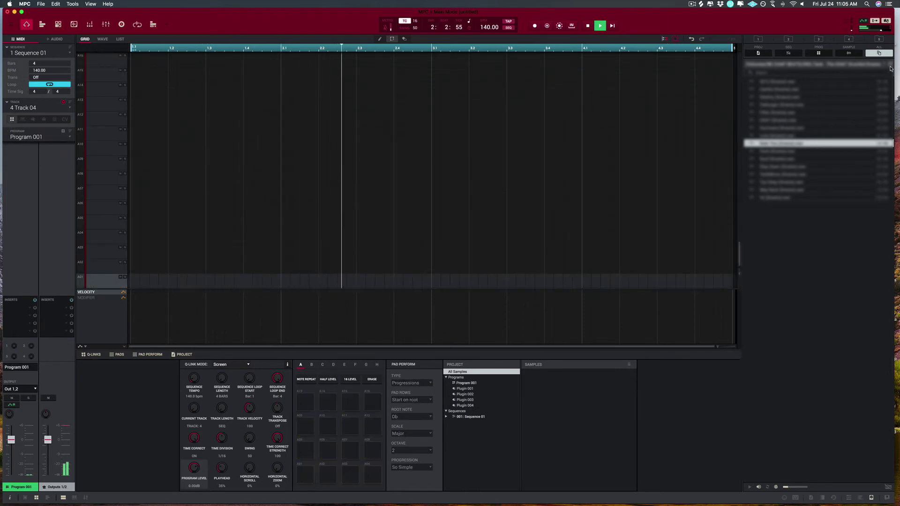
- Load Pack (Snares).wav onto pad A04 and place hits on beat 3 of every bar, plus one on the offbeat after beat 4 of bar 4
{"action": "left_click", "coordinate": [795, 151]}
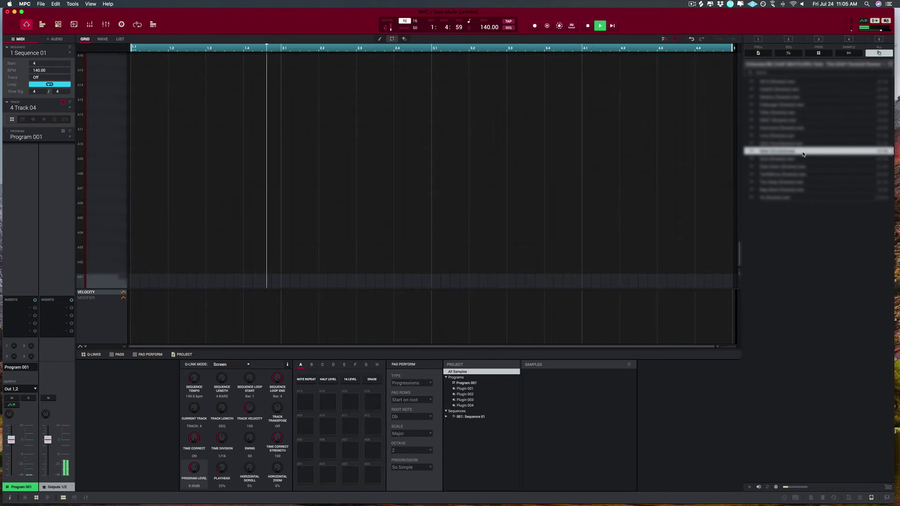
{"action": "left_click_drag", "start_coordinate": [802, 154], "coordinate": [94, 232]}
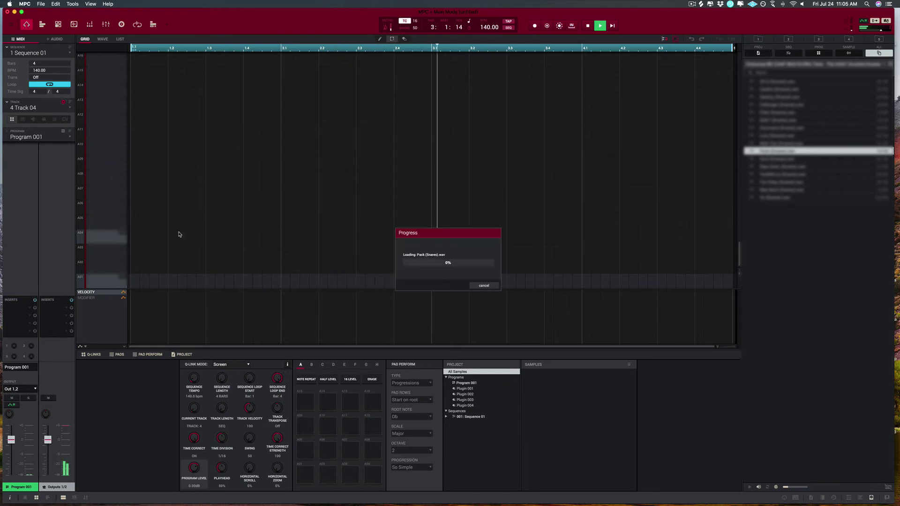
{"action": "left_click", "coordinate": [209, 238]}
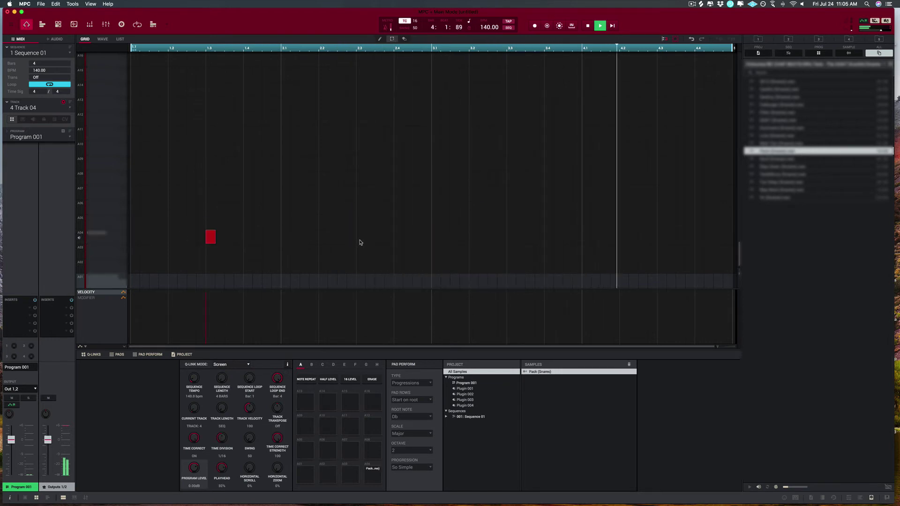
{"action": "left_click", "coordinate": [360, 238]}
{"action": "left_click", "coordinate": [510, 238]}
{"action": "left_click", "coordinate": [661, 238]}
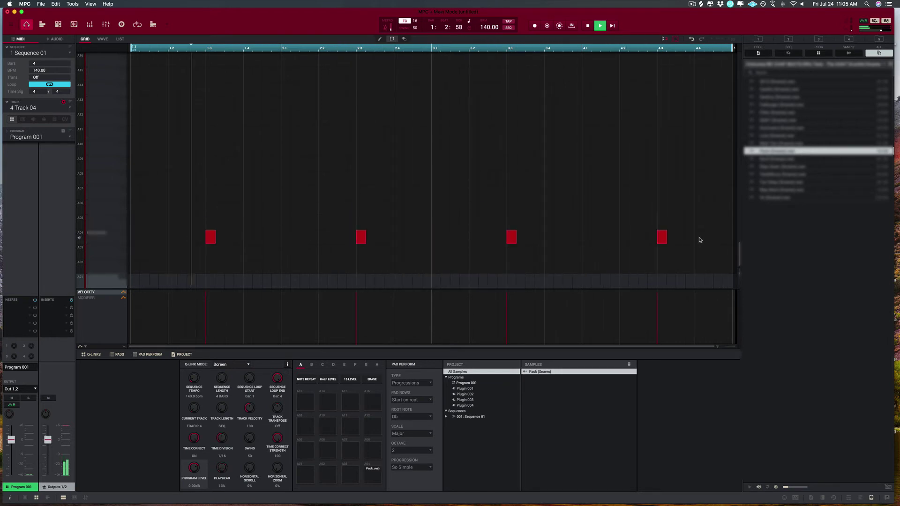
{"action": "left_click", "coordinate": [699, 238]}
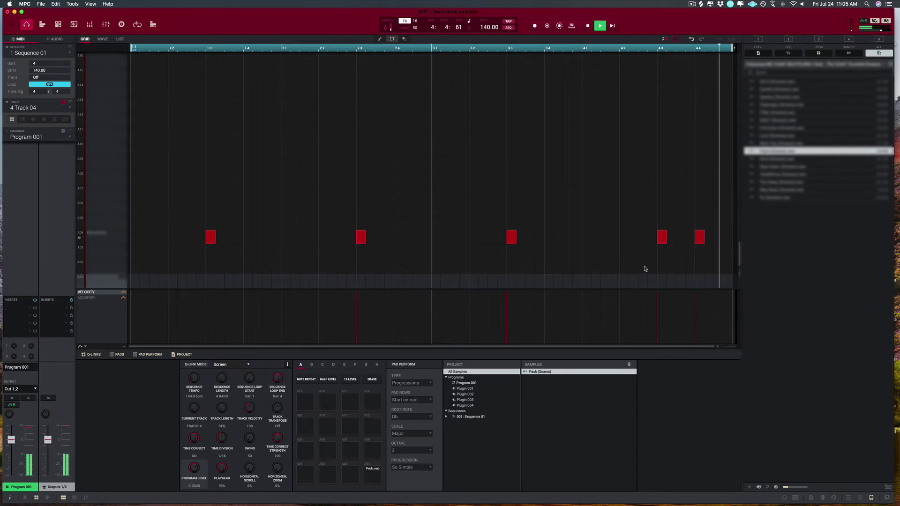
{"action": "left_click_drag", "start_coordinate": [702, 240], "coordinate": [718, 239]}
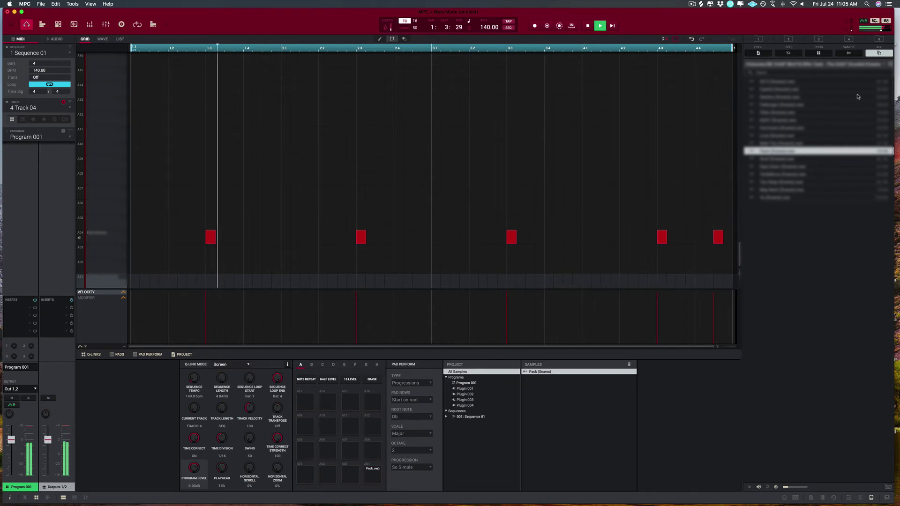
- Audition the hi-hat samples in the pack and load FT HIHAT (5) onto pad A03
{"action": "double_click", "coordinate": [759, 72]}
{"action": "double_click", "coordinate": [799, 98]}
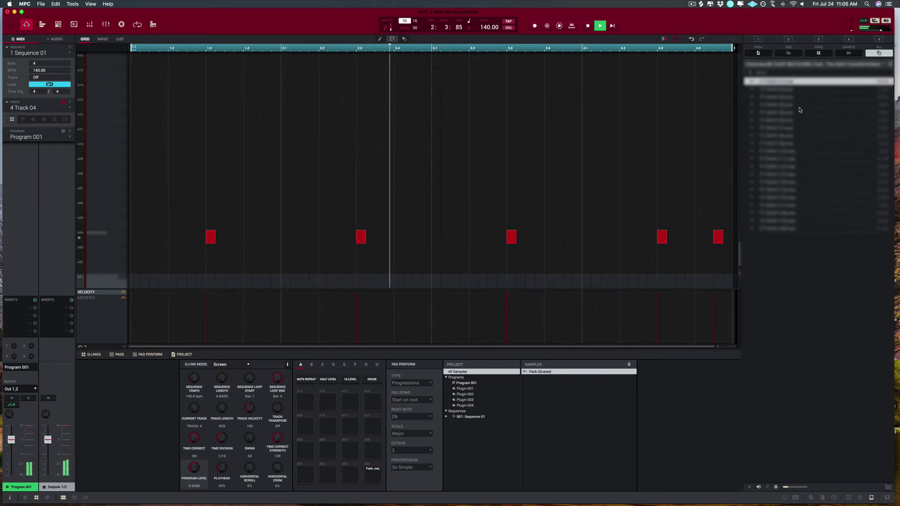
{"action": "left_click", "coordinate": [799, 105]}
{"action": "left_click", "coordinate": [797, 112]}
{"action": "left_click", "coordinate": [793, 120]}
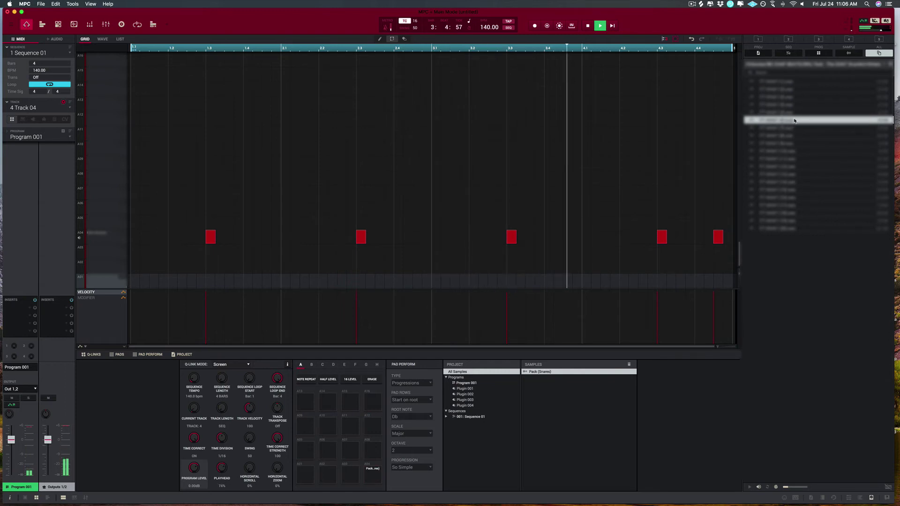
{"action": "left_click_drag", "start_coordinate": [795, 113], "coordinate": [100, 251]}
- Place A03 hi-hat hits on every eighth note across all four bars and play the sequence
{"action": "left_click", "coordinate": [135, 251]}
{"action": "left_click", "coordinate": [154, 252]}
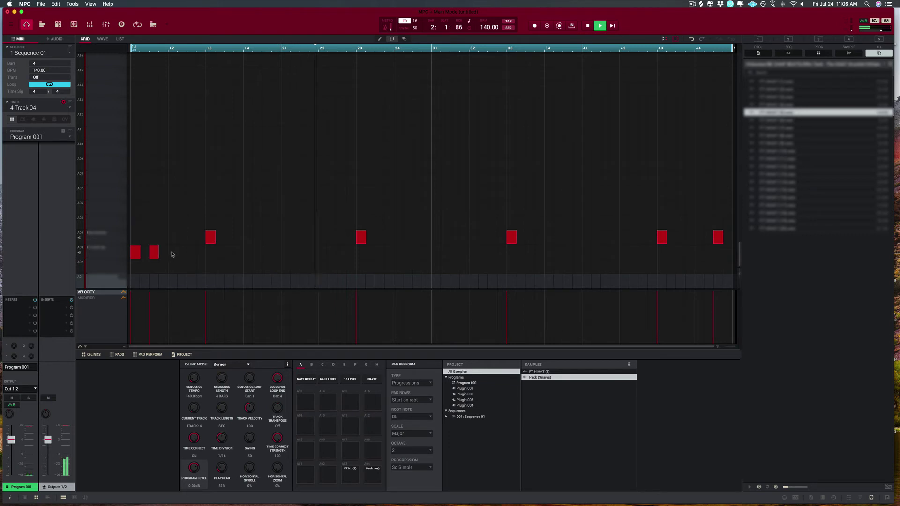
{"action": "left_click", "coordinate": [172, 251]}
{"action": "left_click", "coordinate": [191, 252]}
{"action": "left_click", "coordinate": [210, 252]}
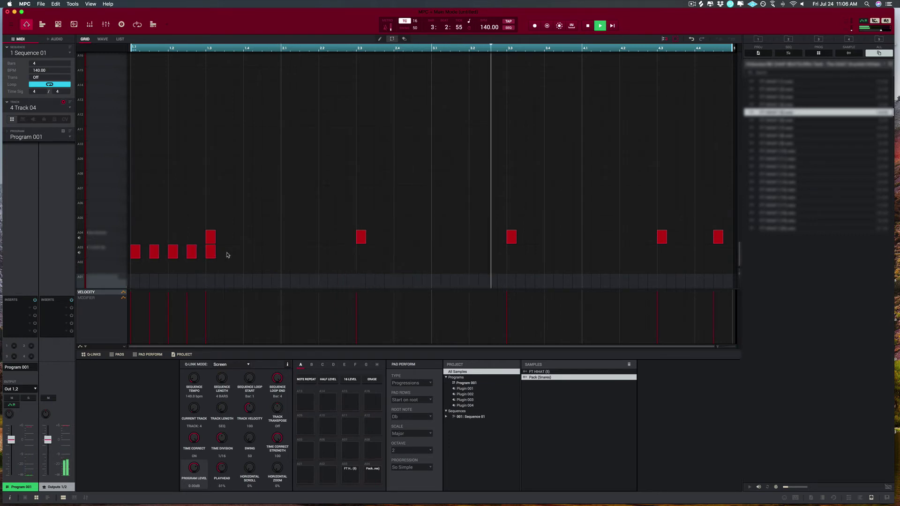
{"action": "left_click", "coordinate": [228, 251]}
{"action": "left_click", "coordinate": [247, 252]}
{"action": "left_click", "coordinate": [266, 252]}
{"action": "left_click_drag", "start_coordinate": [298, 256], "coordinate": [588, 256]}
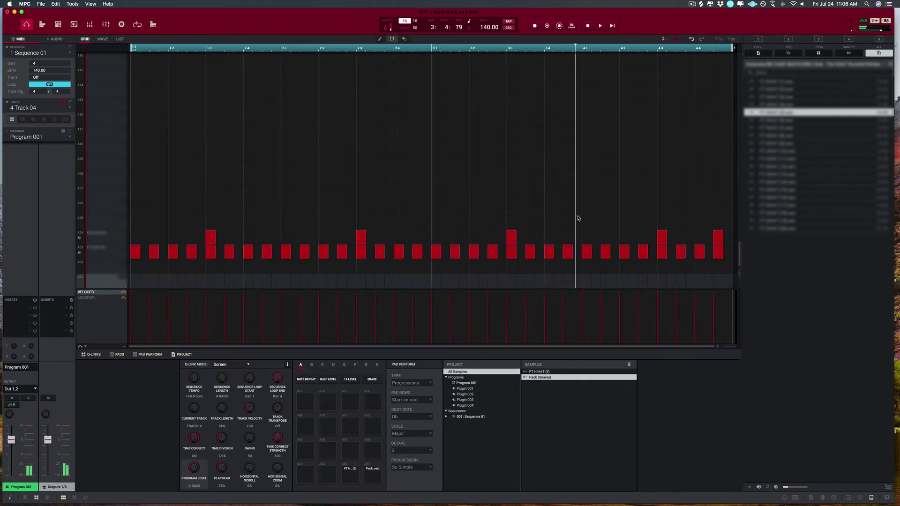
{"action": "key", "text": "space"}
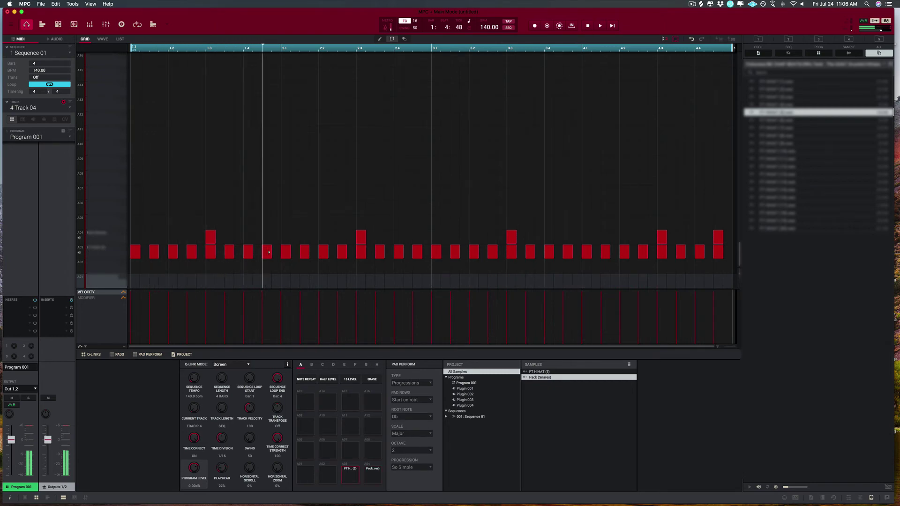
- Set the time division to 1/32, fill the end of bar 1 with a hi-hat roll leading into bar 2, and play it
{"action": "left_click", "coordinate": [415, 21]}
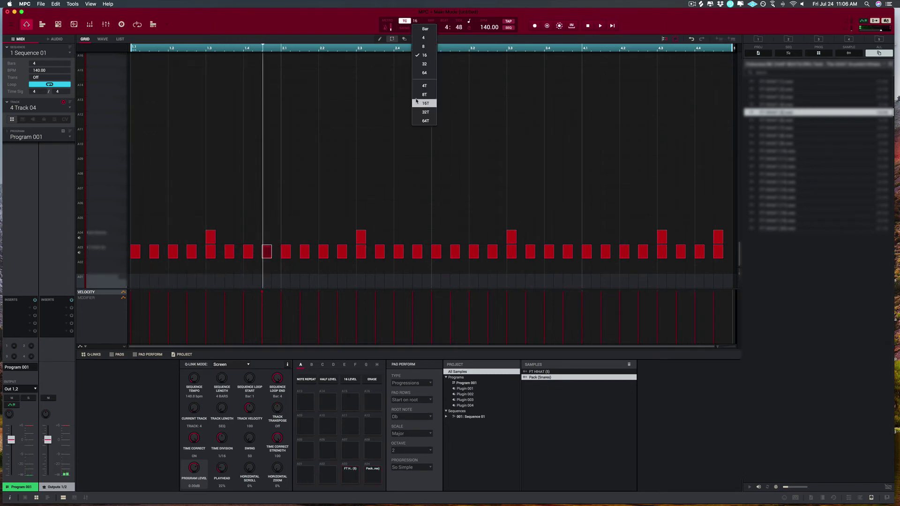
{"action": "left_click", "coordinate": [416, 64]}
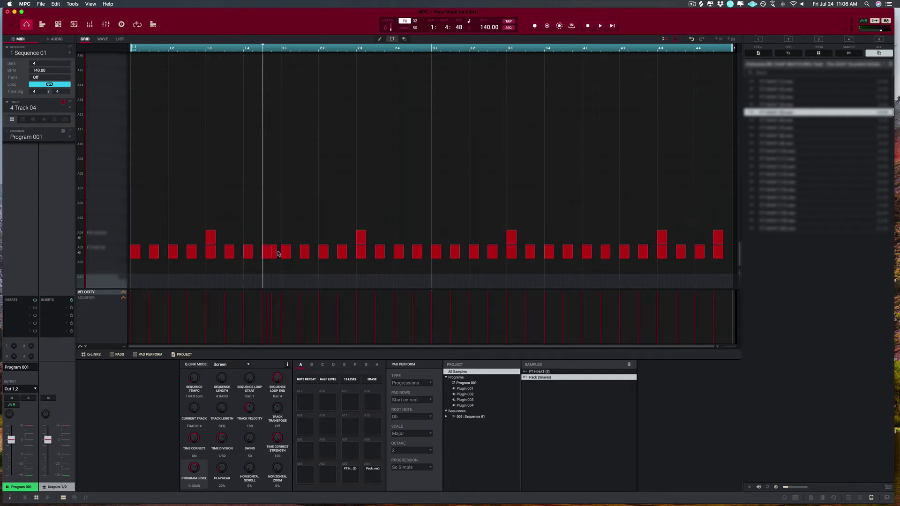
{"action": "left_click", "coordinate": [278, 253]}
{"action": "key", "text": "space"}
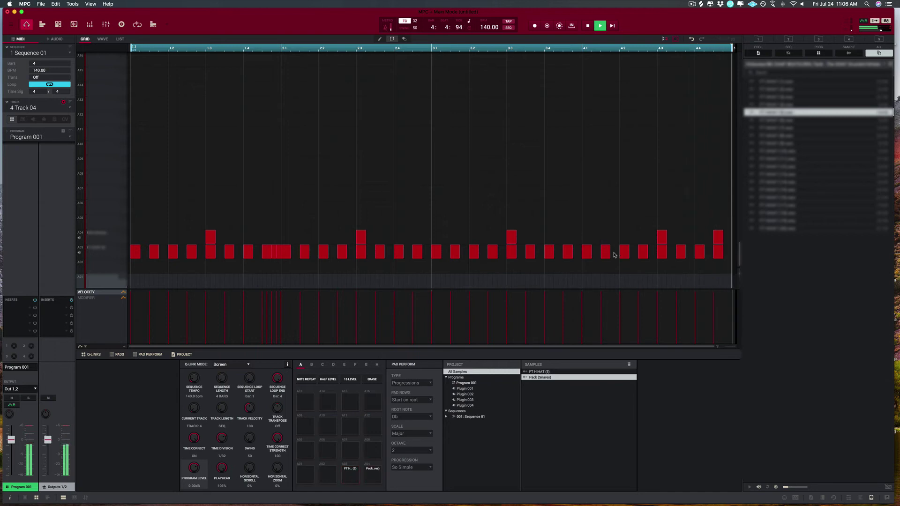
- Audition the kick samples, load Treywayyyy ( Kick) onto pad A01, and place a hit on beat 1 of bar 1
{"action": "left_click", "coordinate": [888, 66]}
{"action": "double_click", "coordinate": [782, 112]}
{"action": "left_click", "coordinate": [788, 121]}
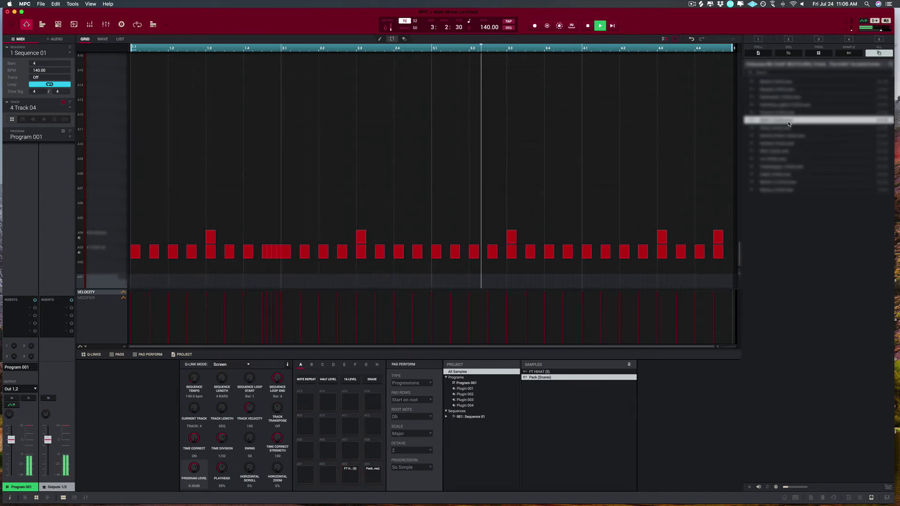
{"action": "left_click", "coordinate": [785, 112]}
{"action": "left_click", "coordinate": [790, 136]}
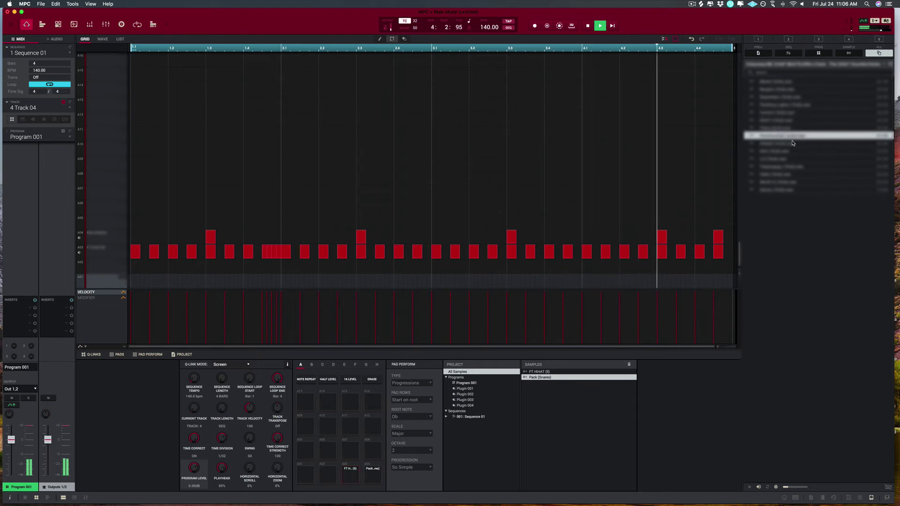
{"action": "left_click", "coordinate": [787, 152]}
{"action": "left_click", "coordinate": [788, 160]}
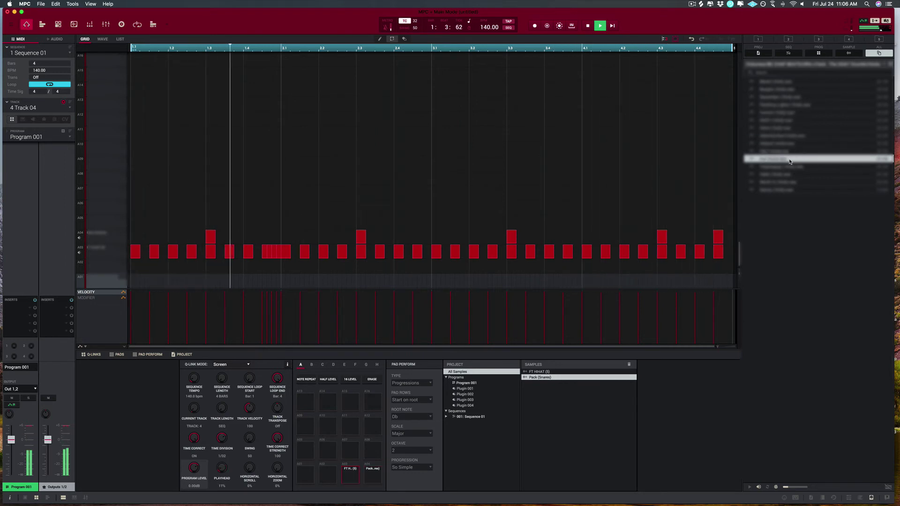
{"action": "left_click", "coordinate": [794, 166]}
{"action": "left_click_drag", "start_coordinate": [783, 165], "coordinate": [131, 286]}
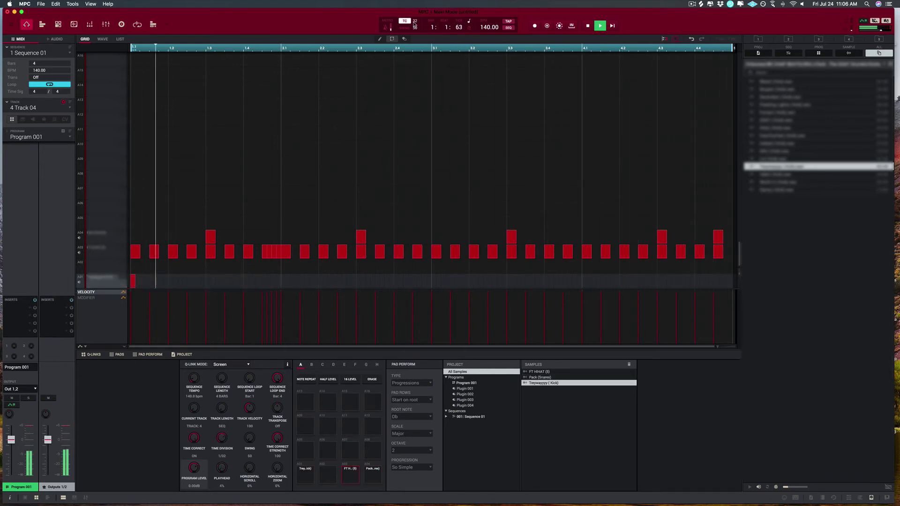
- Add kicks on bar 2 beat 2, bar 3 beat 1, bar 4 beat 2, and the offbeats after bar 3 beat 4 and bar 4 beat 3
{"action": "left_click", "coordinate": [322, 281]}
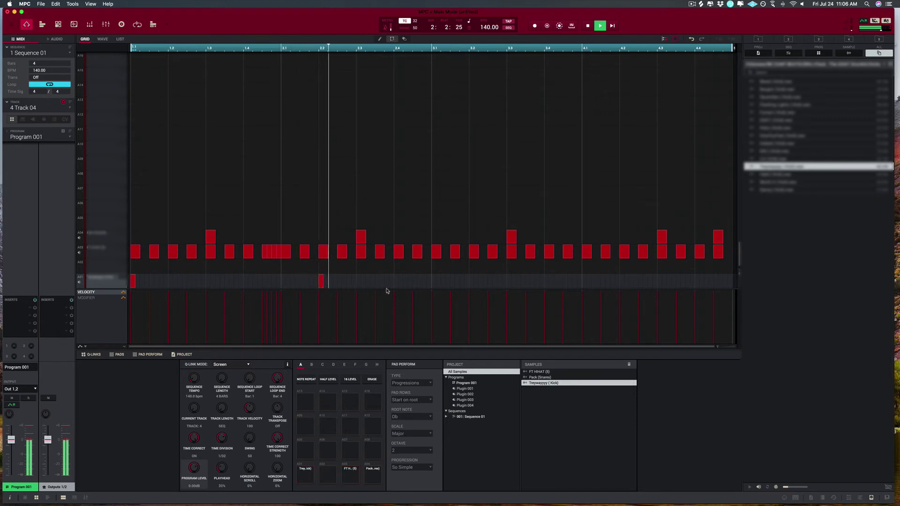
{"action": "left_click", "coordinate": [435, 281]}
{"action": "left_click", "coordinate": [564, 281]}
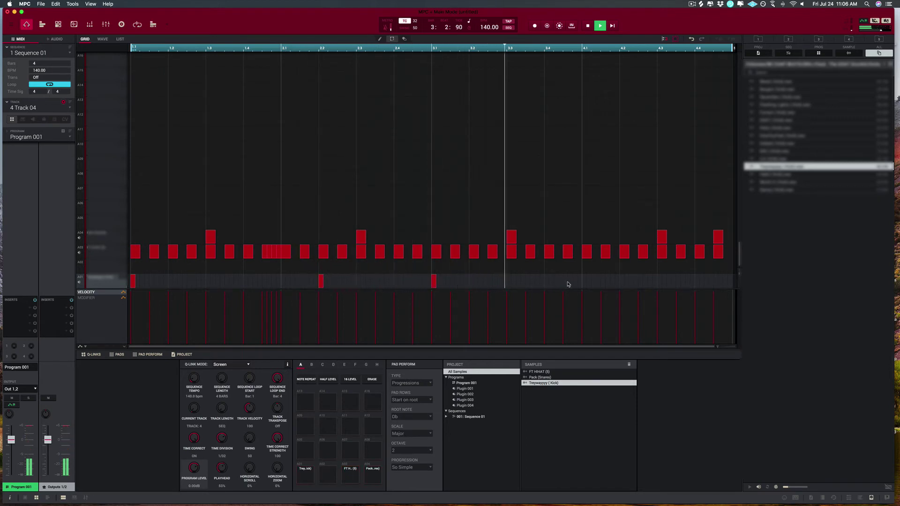
{"action": "left_click", "coordinate": [622, 281]}
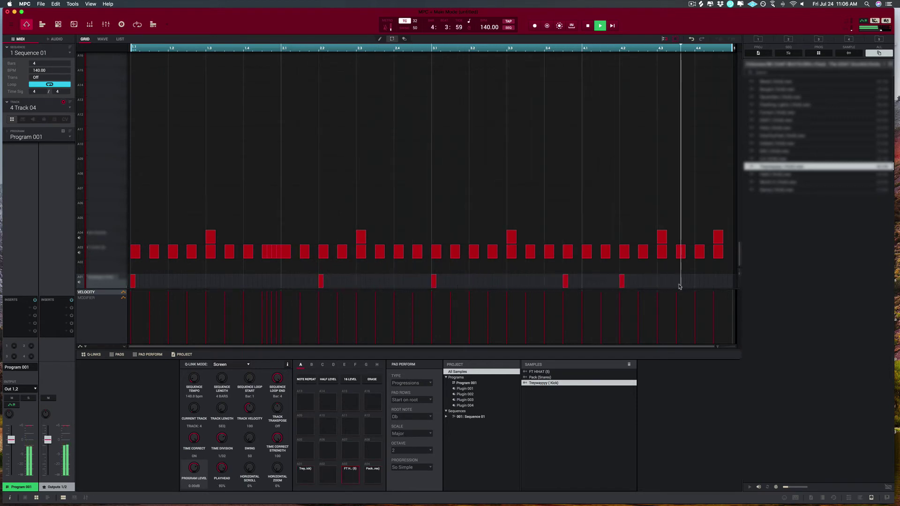
{"action": "left_click", "coordinate": [679, 283]}
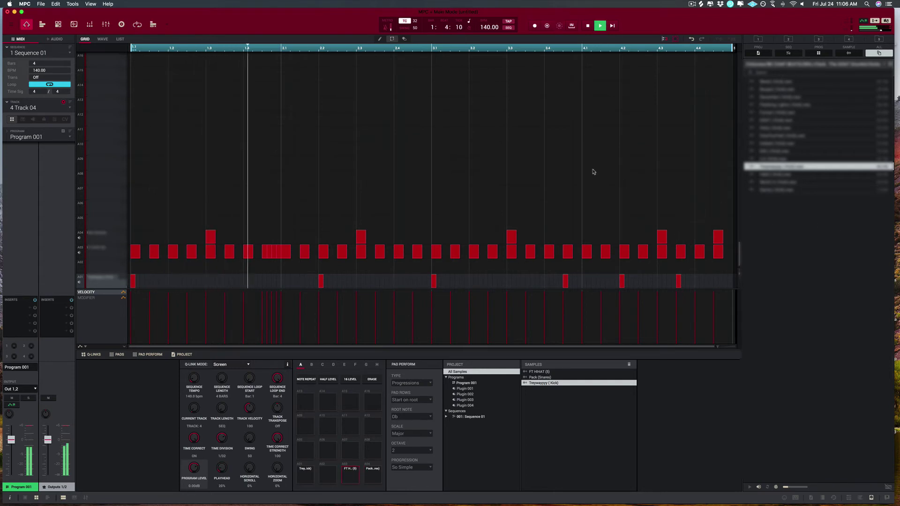
- Set the time division back to 1/16 and select the last snare and hi-hat hits in bar 4
{"action": "left_click", "coordinate": [414, 24]}
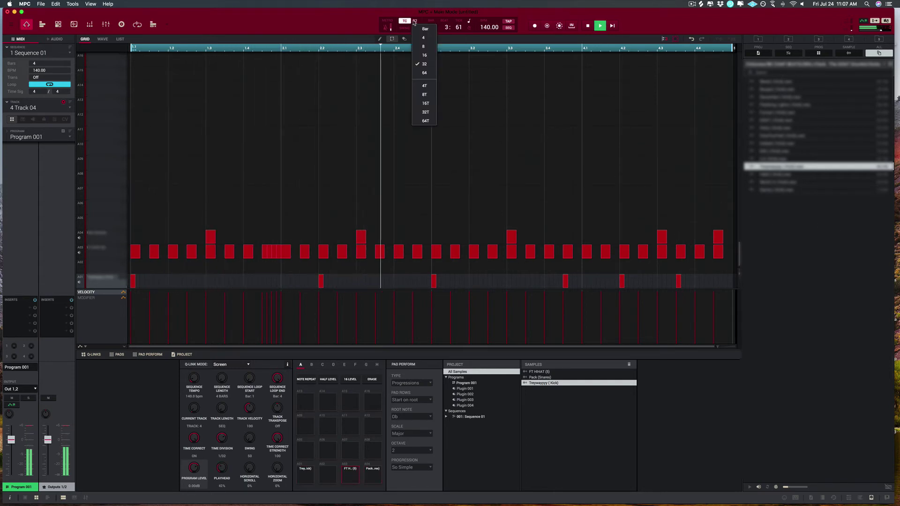
{"action": "left_click", "coordinate": [421, 56]}
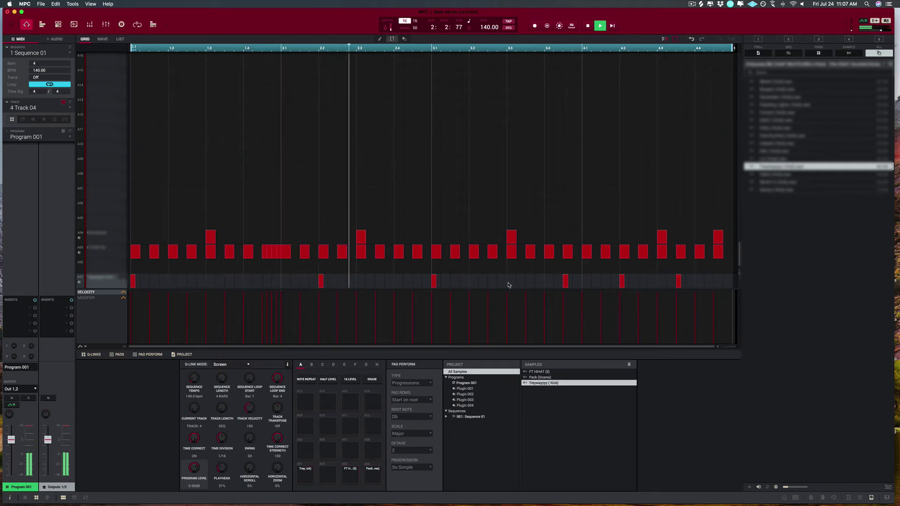
{"action": "left_click", "coordinate": [718, 241]}
{"action": "left_click", "coordinate": [720, 251], "text": "shift"}
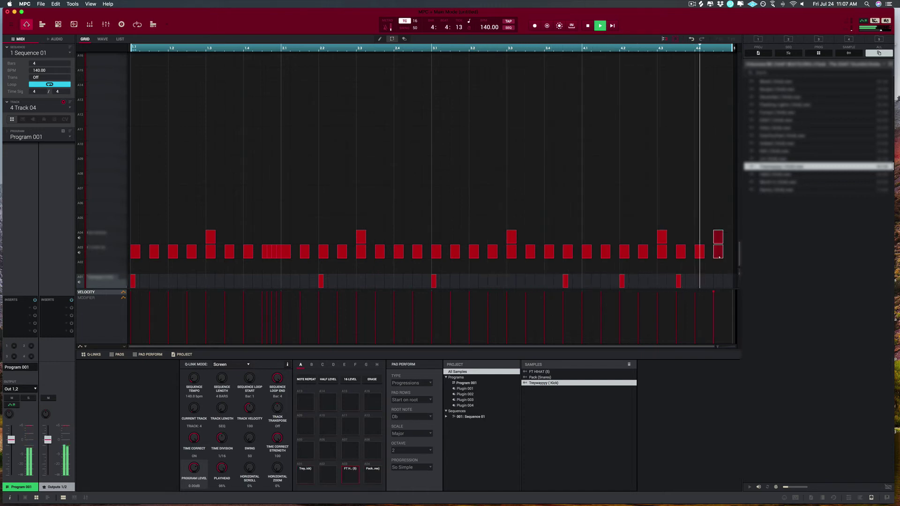
- Audition the open hat samples and load 2 (OpenHat) onto pad A06
{"action": "left_click", "coordinate": [890, 65]}
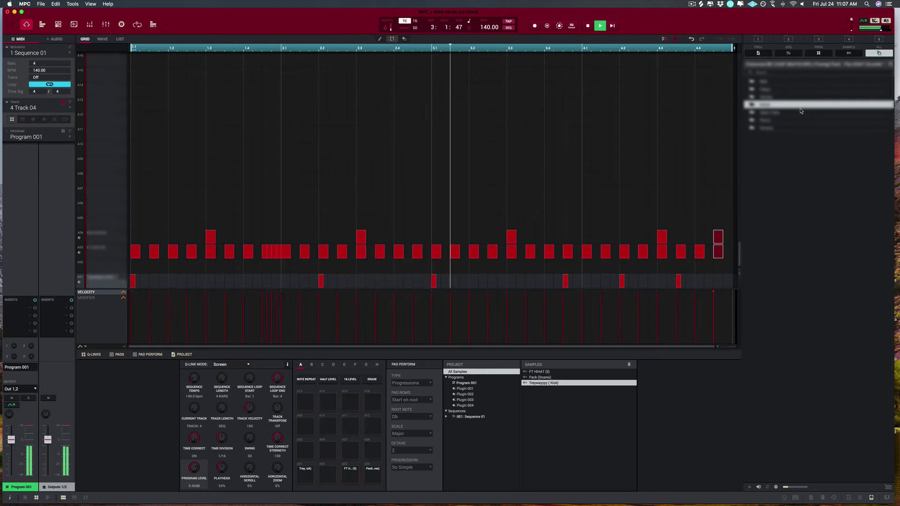
{"action": "double_click", "coordinate": [800, 111]}
{"action": "left_click", "coordinate": [798, 120]}
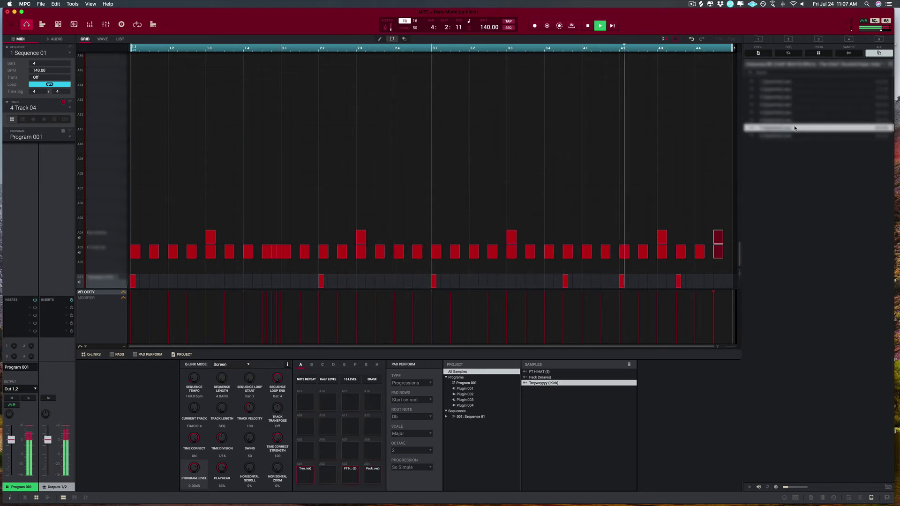
{"action": "left_click", "coordinate": [796, 127]}
{"action": "left_click", "coordinate": [805, 135]}
{"action": "left_click_drag", "start_coordinate": [808, 90], "coordinate": [117, 210]}
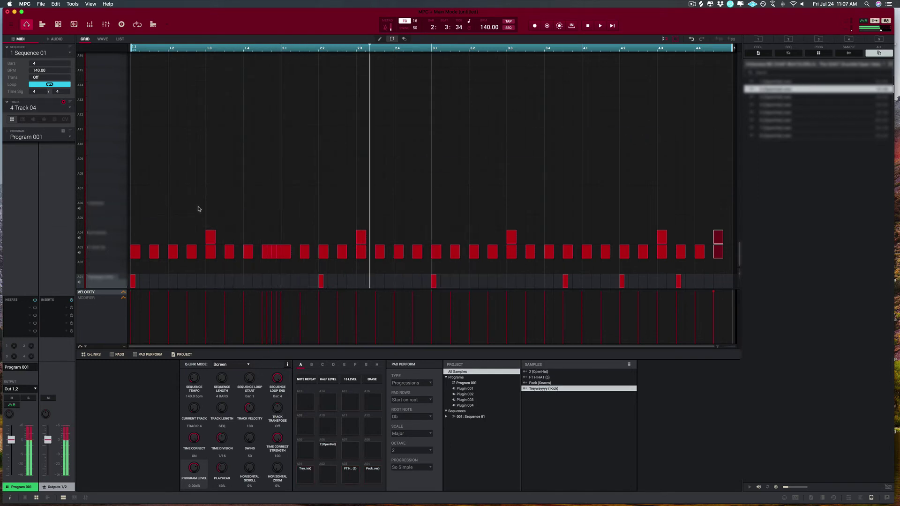
- Place an open hat on bar 1 beat 2, lower its velocity, and copy it to bar 3 beat 2
{"action": "left_click", "coordinate": [170, 209]}
{"action": "key", "text": "space"}
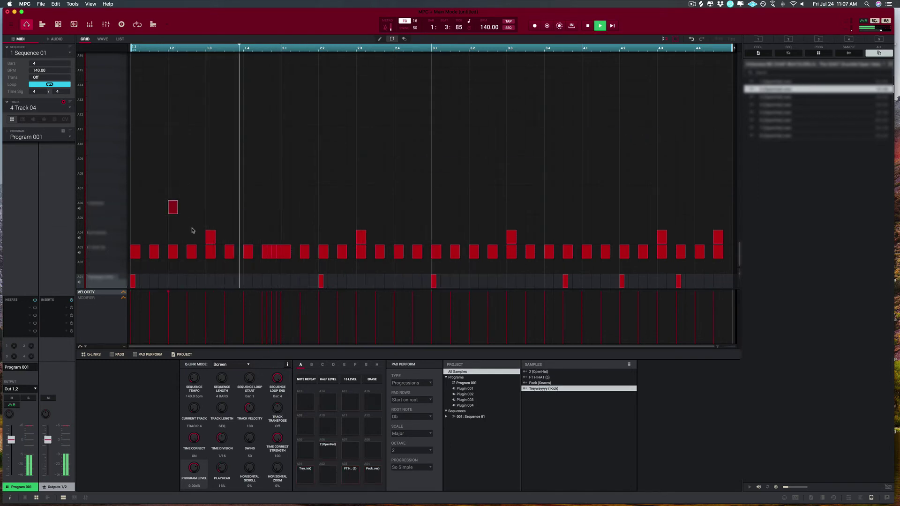
{"action": "left_click_drag", "start_coordinate": [169, 290], "coordinate": [168, 313]}
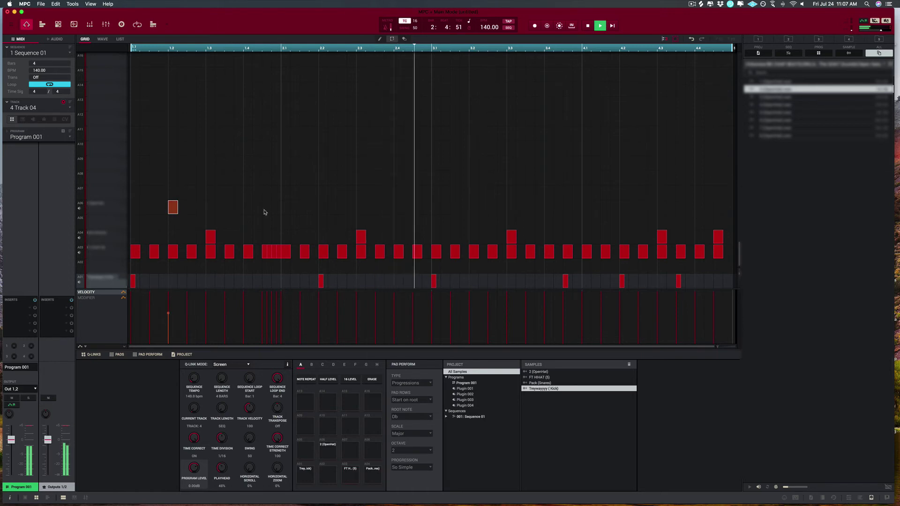
{"action": "key", "text": "space"}
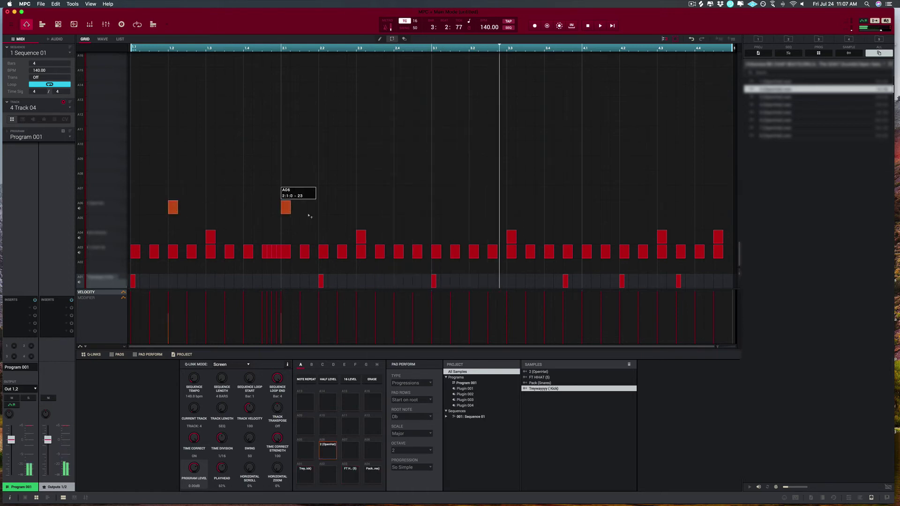
{"action": "left_click_drag", "start_coordinate": [309, 216], "coordinate": [493, 216]}
{"action": "key", "text": "space"}
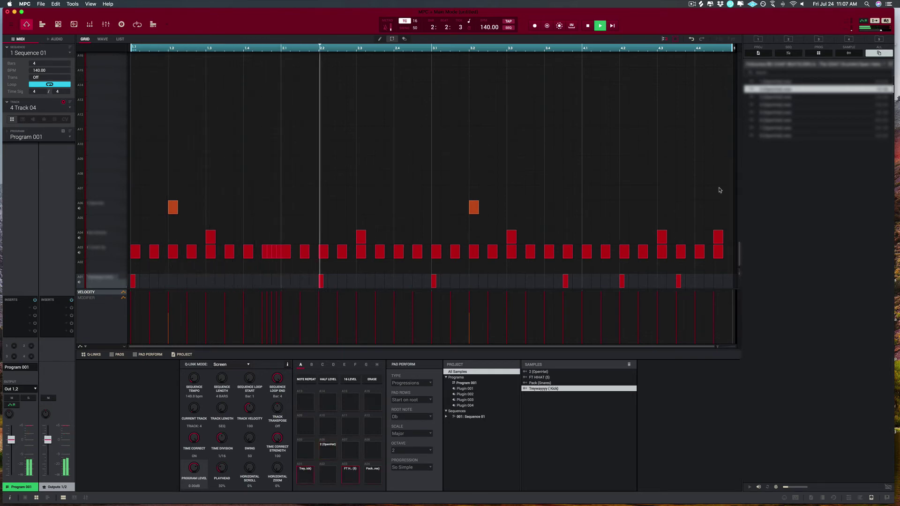
- Audition the 808 samples, load Eazy (808) onto pad A02, and duplicate the kick pattern onto that pad
{"action": "left_click", "coordinate": [890, 66]}
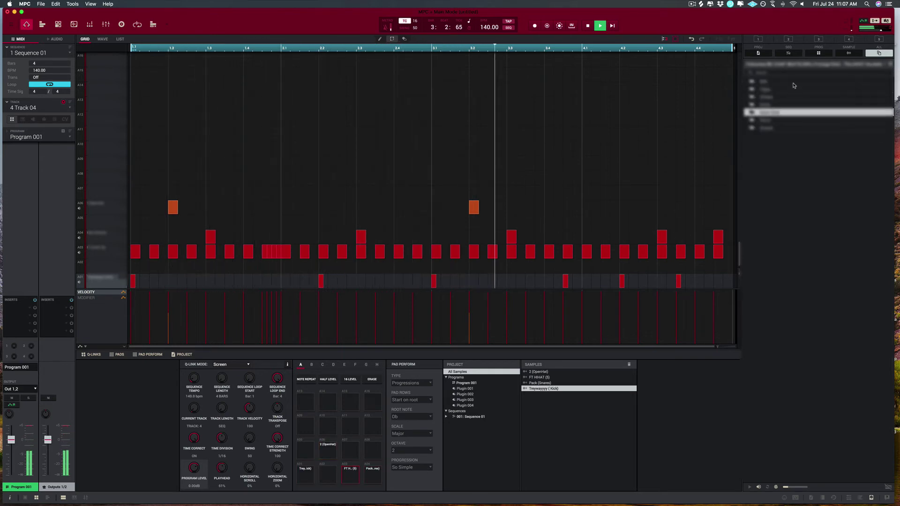
{"action": "double_click", "coordinate": [794, 85]}
{"action": "left_click", "coordinate": [793, 98]}
{"action": "left_click", "coordinate": [794, 112]}
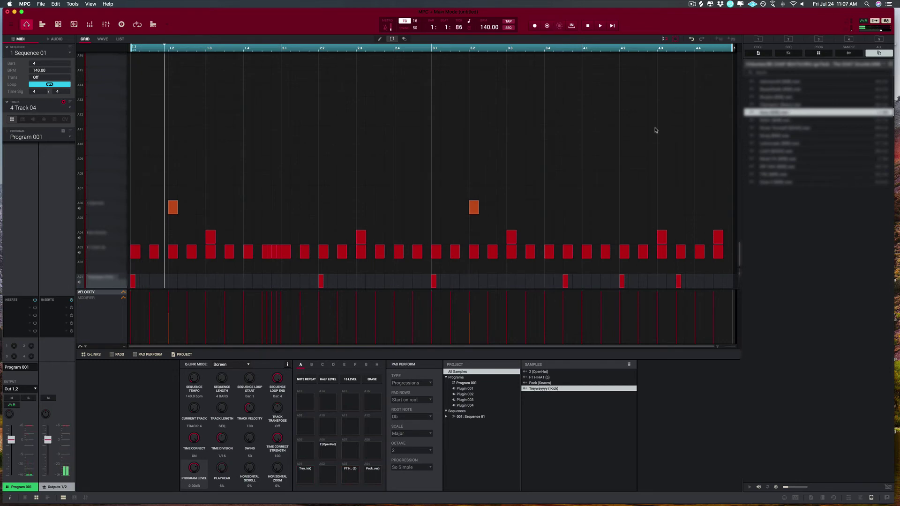
{"action": "left_click_drag", "start_coordinate": [655, 130], "coordinate": [132, 267]}
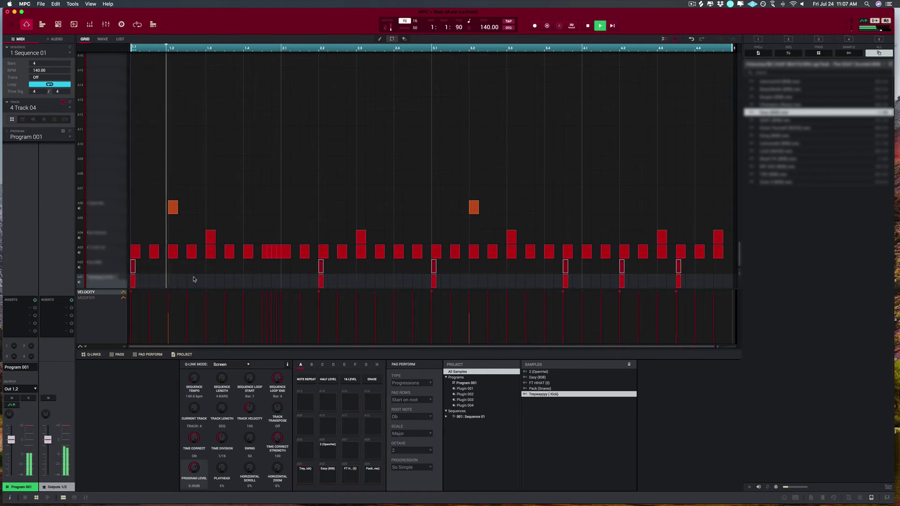
- Lower the A02 808 pad's level slightly in the channel mixer and return to Track 04's grid
{"action": "left_click", "coordinate": [112, 269]}
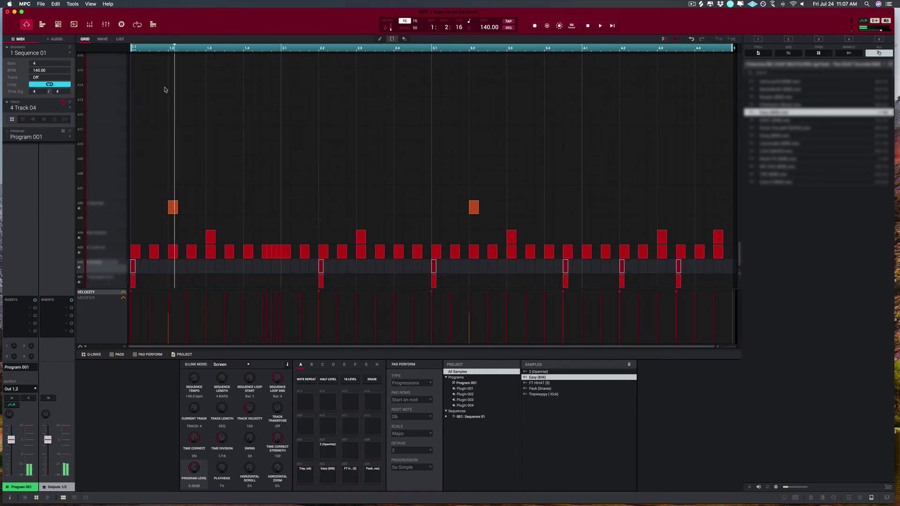
{"action": "left_click", "coordinate": [89, 25]}
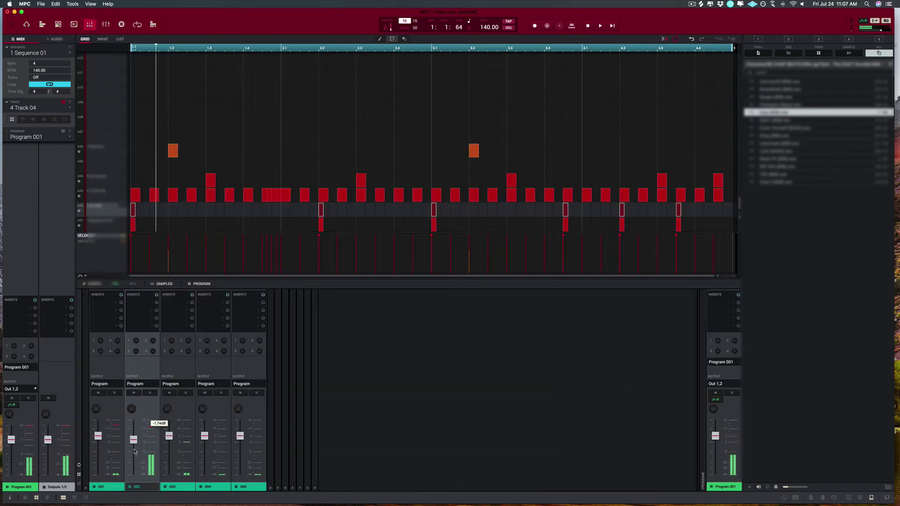
{"action": "left_click_drag", "start_coordinate": [135, 452], "coordinate": [134, 441]}
{"action": "key", "text": "space"}
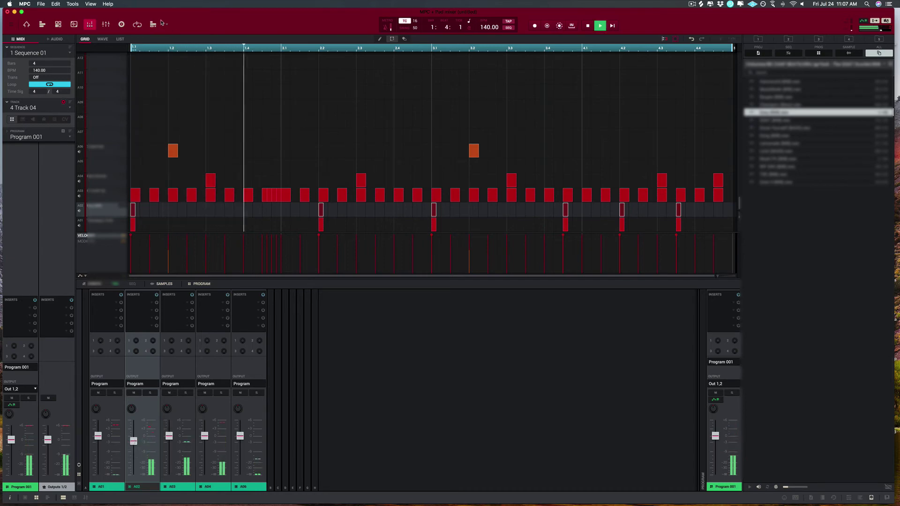
{"action": "left_click", "coordinate": [153, 26]}
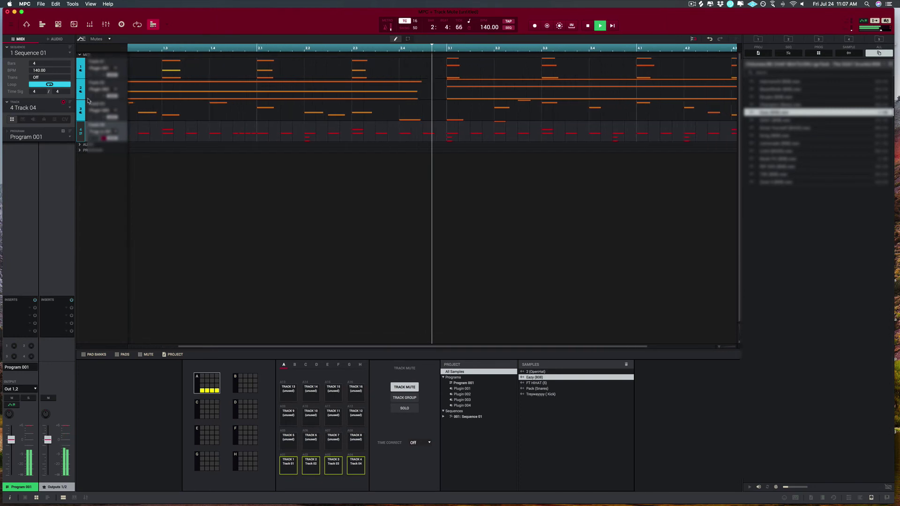
{"action": "key", "text": "Escape"}
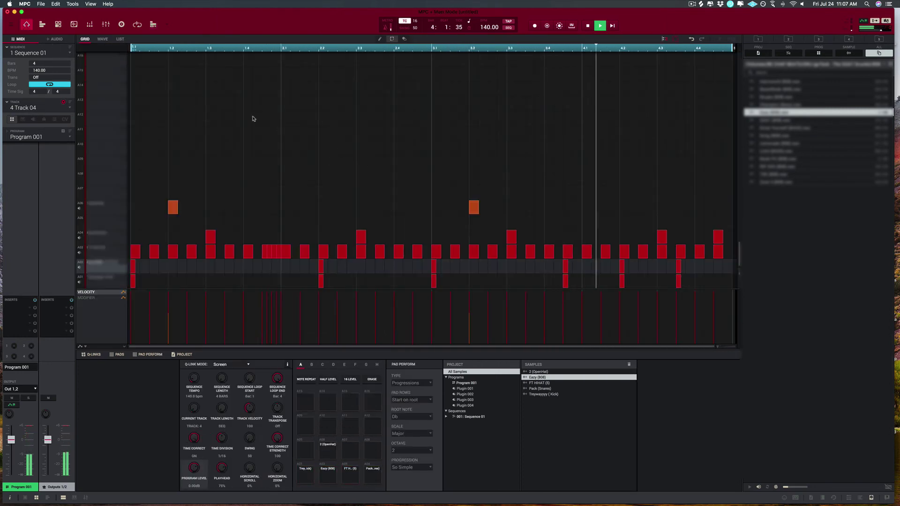
- Add a fifth track with a new plugin program and copy Track 03's entire melody onto it in the track overview
{"action": "left_click", "coordinate": [153, 25]}
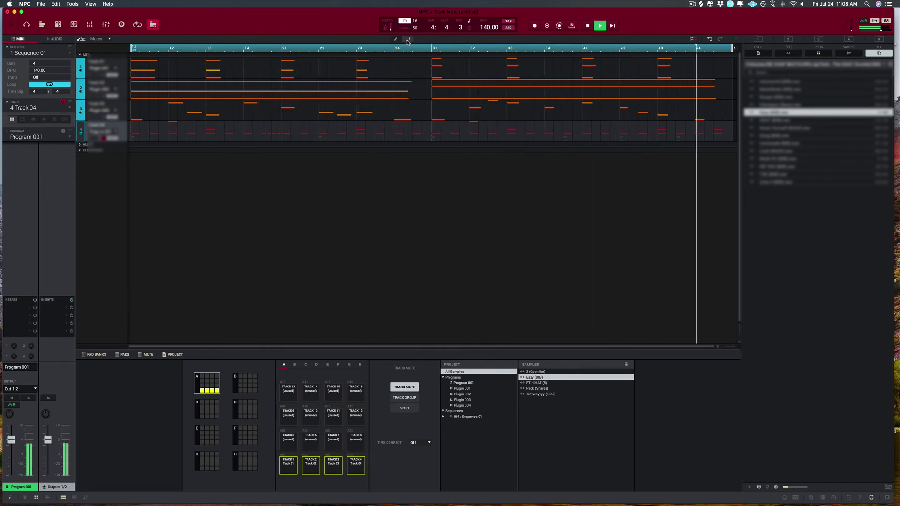
{"action": "left_click", "coordinate": [287, 111]}
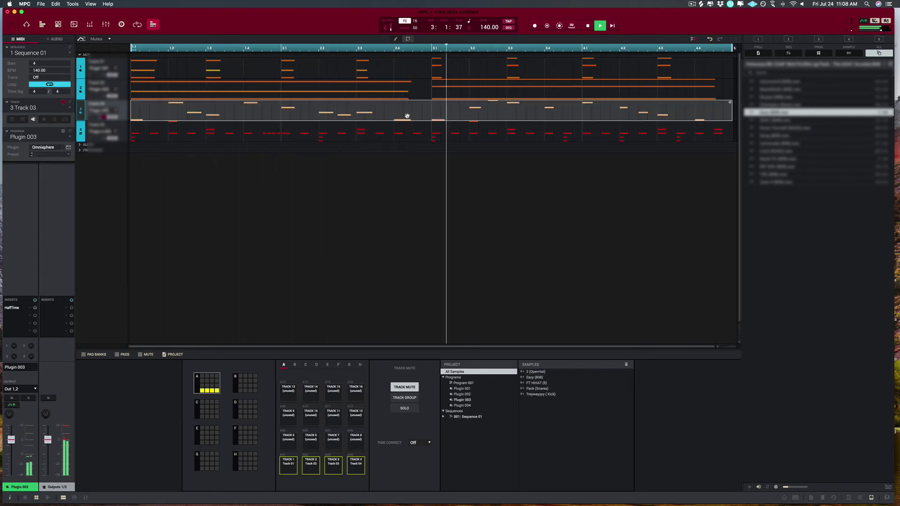
{"action": "left_click", "coordinate": [67, 105]}
{"action": "left_click", "coordinate": [66, 133]}
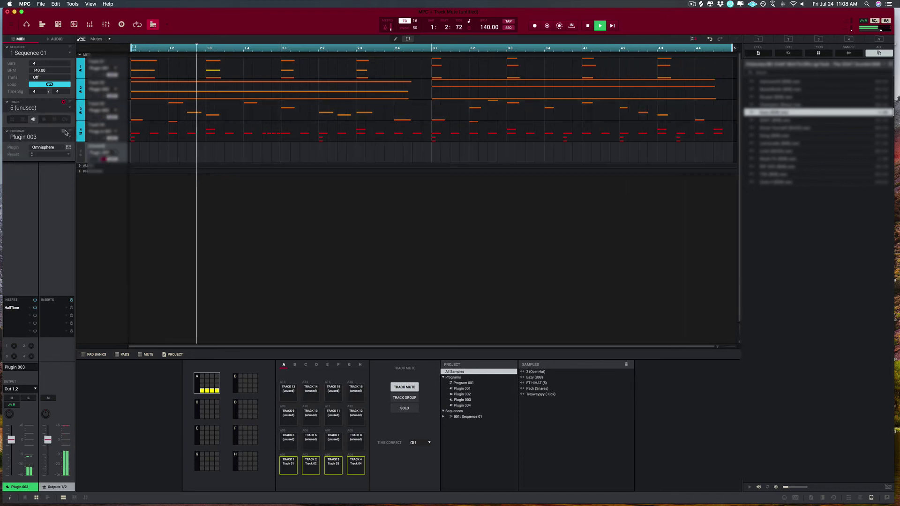
{"action": "left_click", "coordinate": [247, 119]}
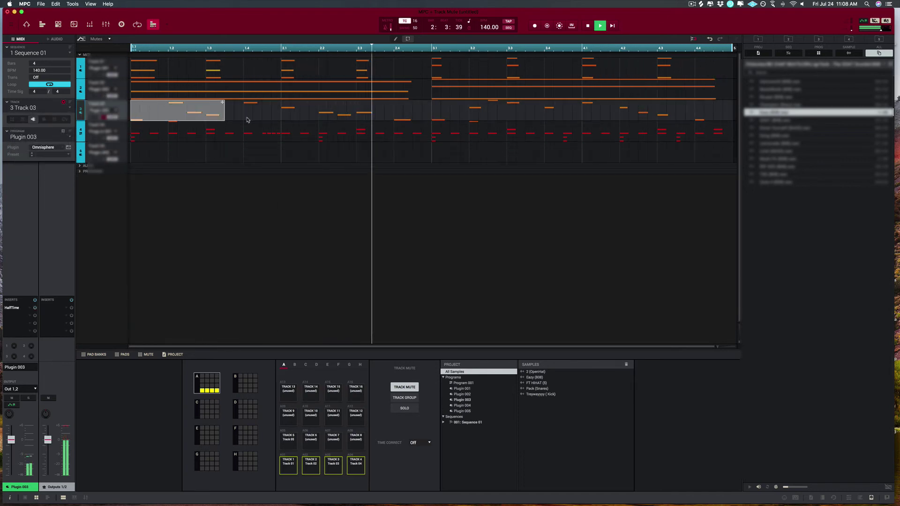
{"action": "left_click_drag", "start_coordinate": [247, 119], "coordinate": [698, 159]}
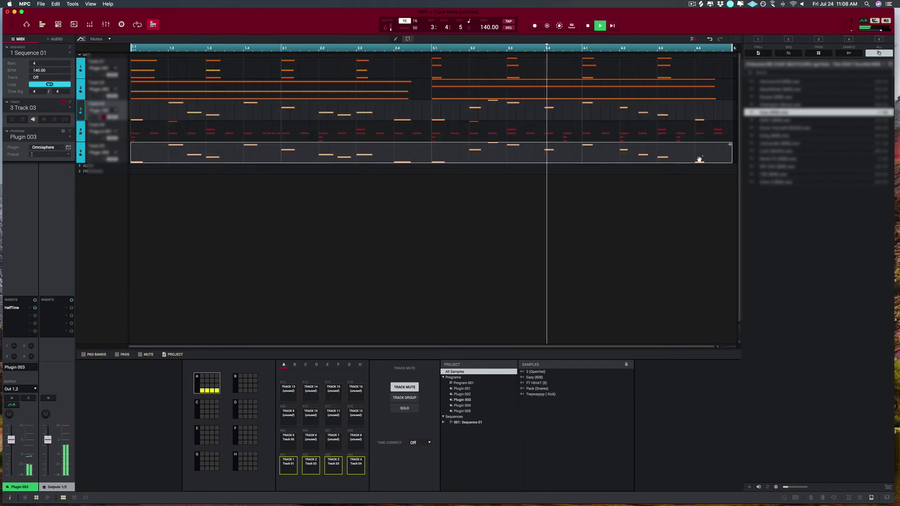
- Replace Track 05's TrackGod 2 plugin with Omnisphere and open the Omnisphere window
{"action": "left_click", "coordinate": [89, 158]}
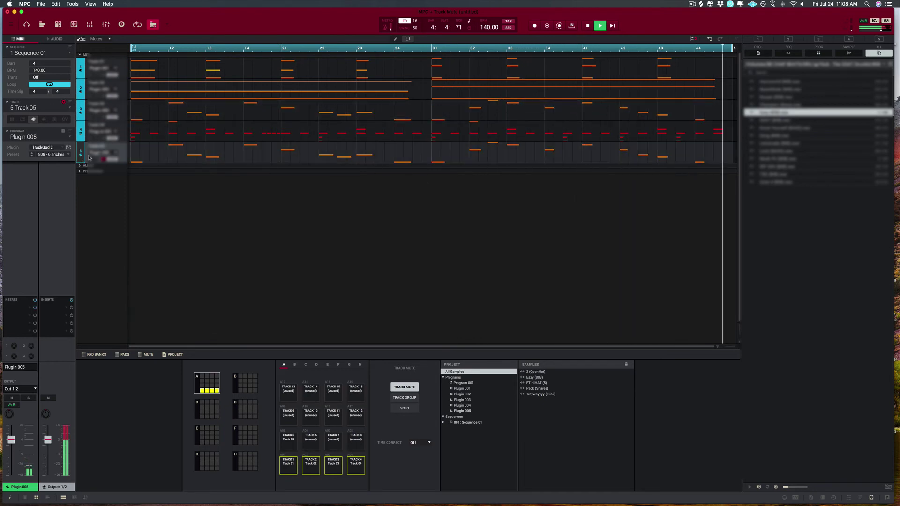
{"action": "key", "text": "space"}
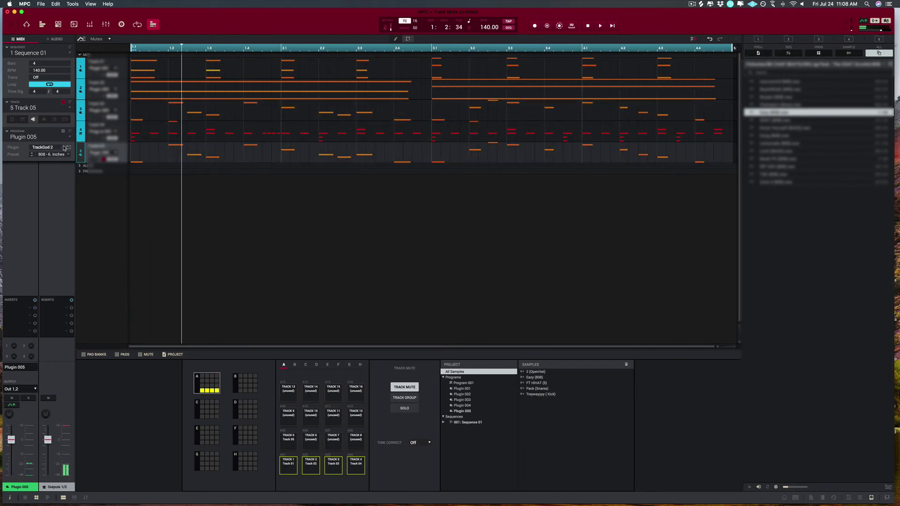
{"action": "left_click", "coordinate": [65, 147]}
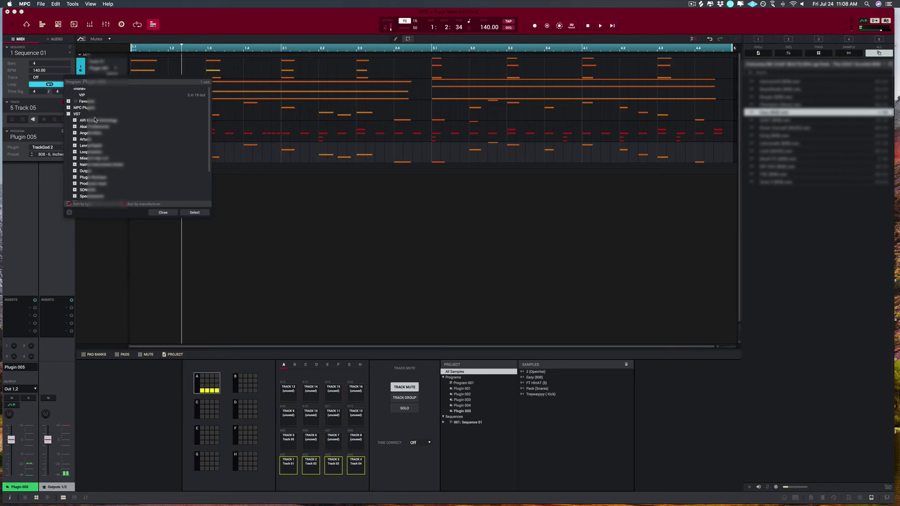
{"action": "left_click", "coordinate": [195, 212]}
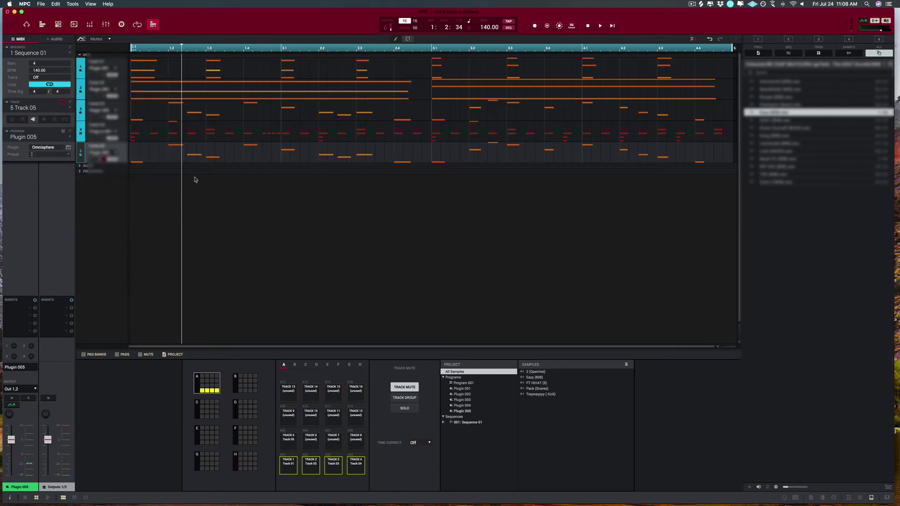
{"action": "left_click", "coordinate": [67, 147]}
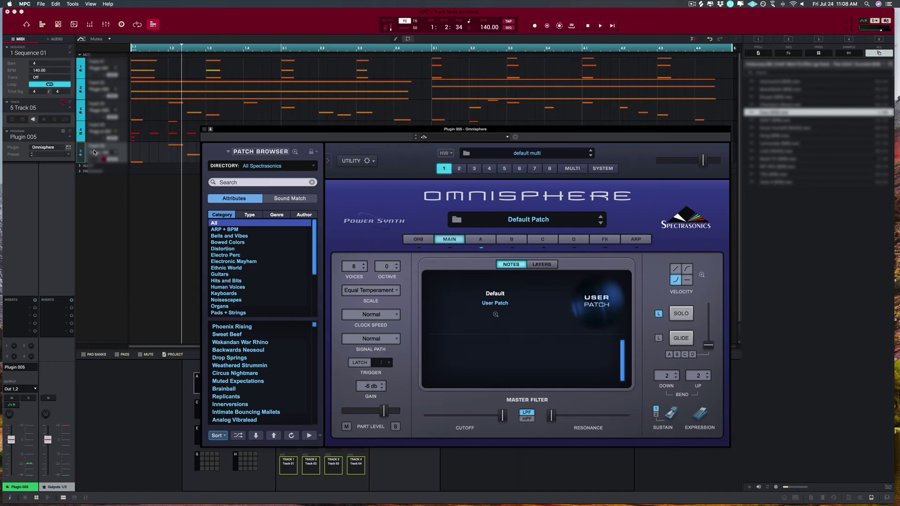
- Load the Pluck - From The Trees patch from the Mystic Waterfall user directory and close Omnisphere
{"action": "left_click", "coordinate": [251, 166]}
{"action": "mouse_move", "coordinate": [268, 224]}
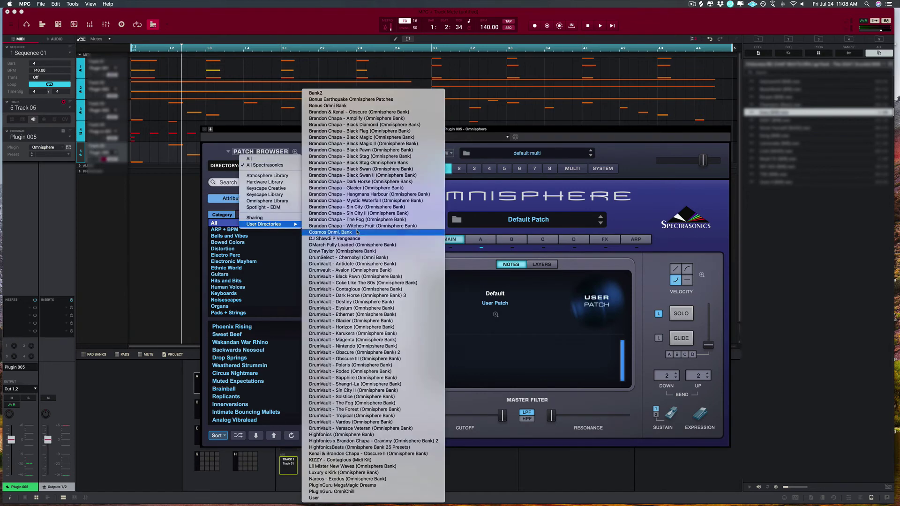
{"action": "left_click", "coordinate": [378, 200]}
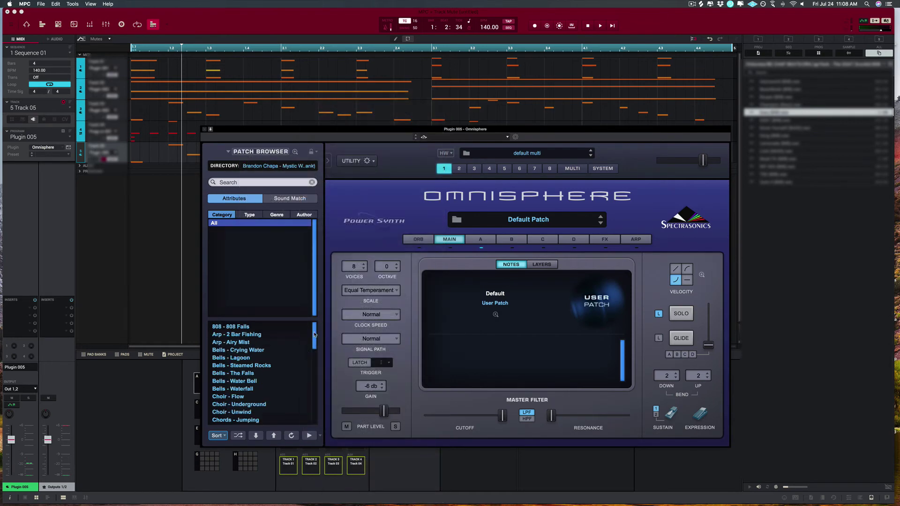
{"action": "left_click_drag", "start_coordinate": [314, 334], "coordinate": [314, 393]}
{"action": "left_click", "coordinate": [270, 397]}
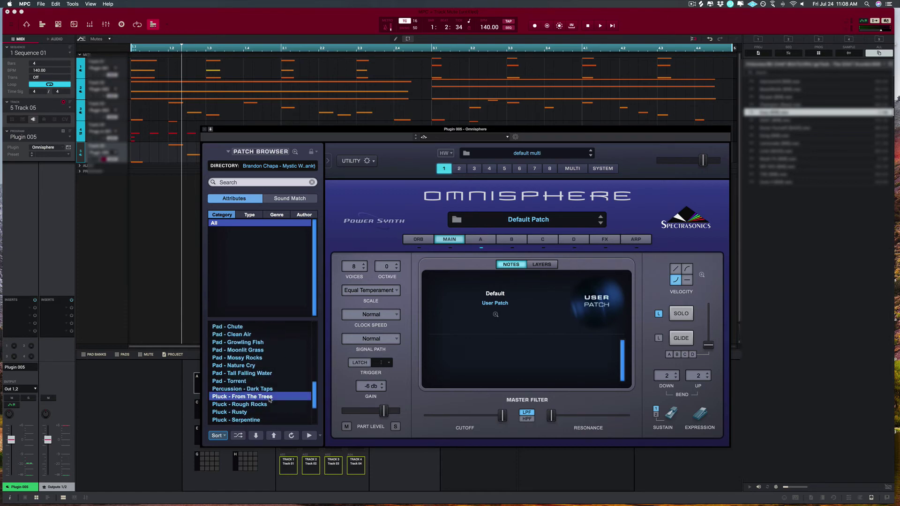
{"action": "left_click", "coordinate": [204, 130]}
- Audition Track 05's melody in the grid view and delete the note on bar 1 beat 2
{"action": "left_click", "coordinate": [27, 25]}
{"action": "key", "text": "space"}
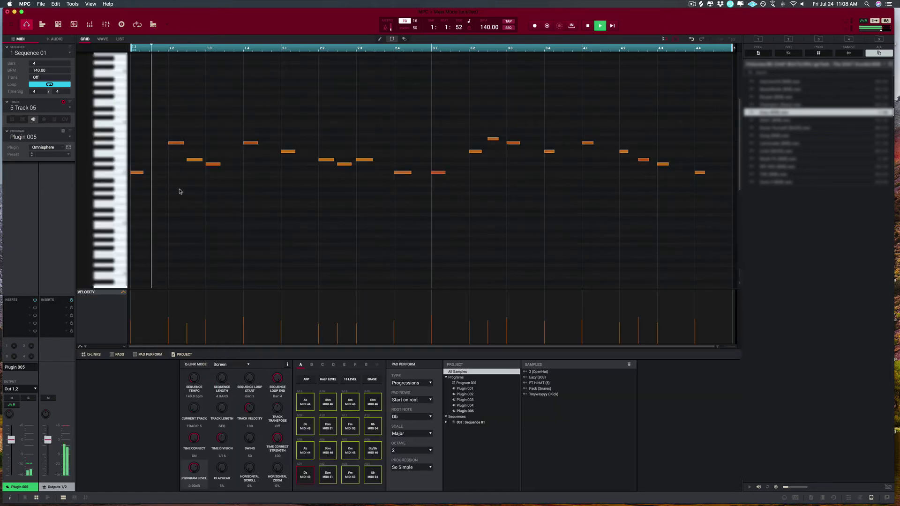
{"action": "key", "text": "super+a"}
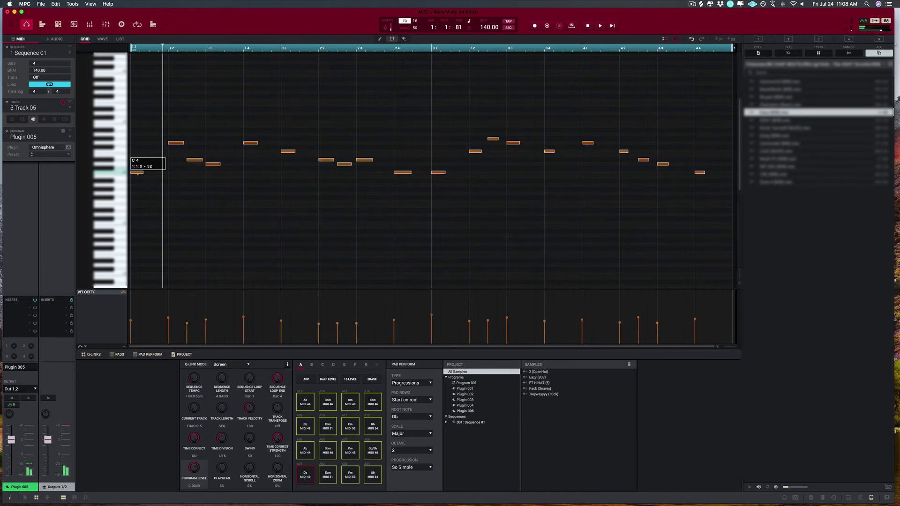
{"action": "left_click", "coordinate": [166, 137]}
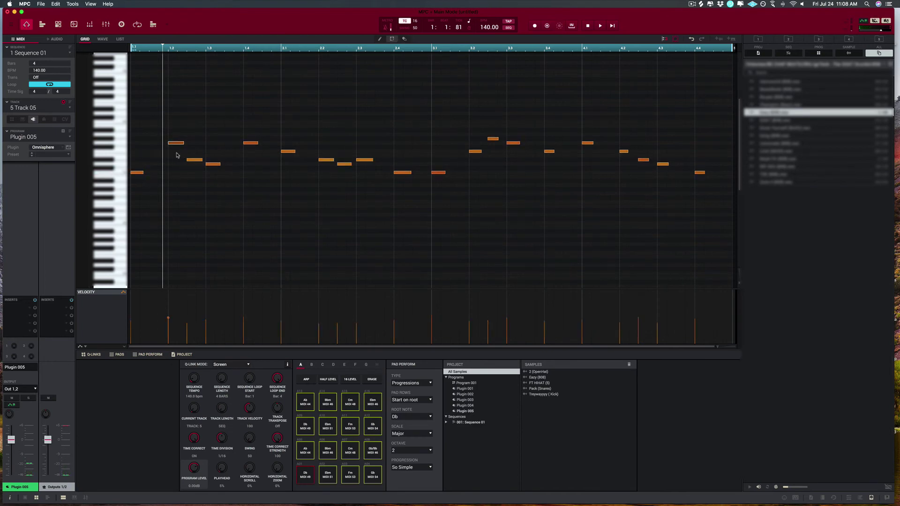
{"action": "key", "text": "Delete"}
{"action": "scroll", "coordinate": [173, 194], "scroll_direction": "up", "scroll_amount": 1}
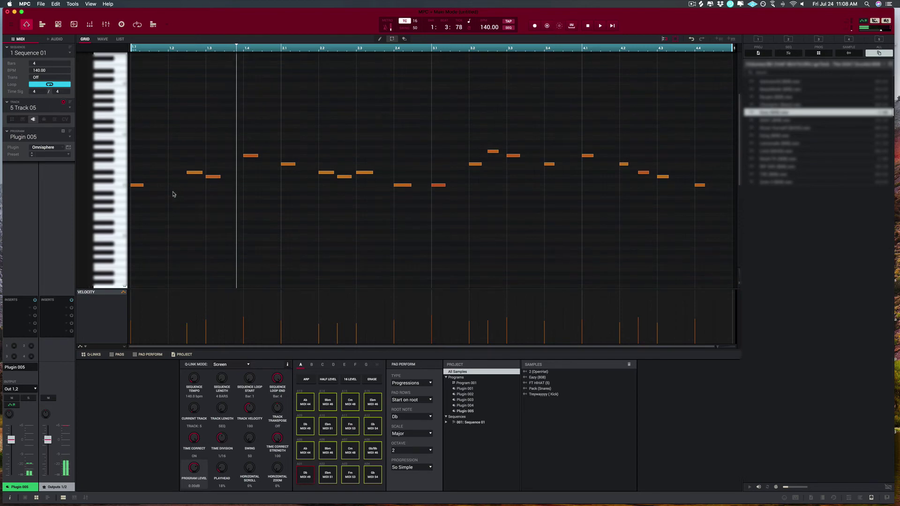
- Move all of Track 05's remaining notes up one octave
{"action": "key", "text": "super+a"}
{"action": "left_click_drag", "start_coordinate": [136, 186], "coordinate": [121, 139]}
{"action": "scroll", "coordinate": [123, 141], "scroll_direction": "up", "scroll_amount": 2}
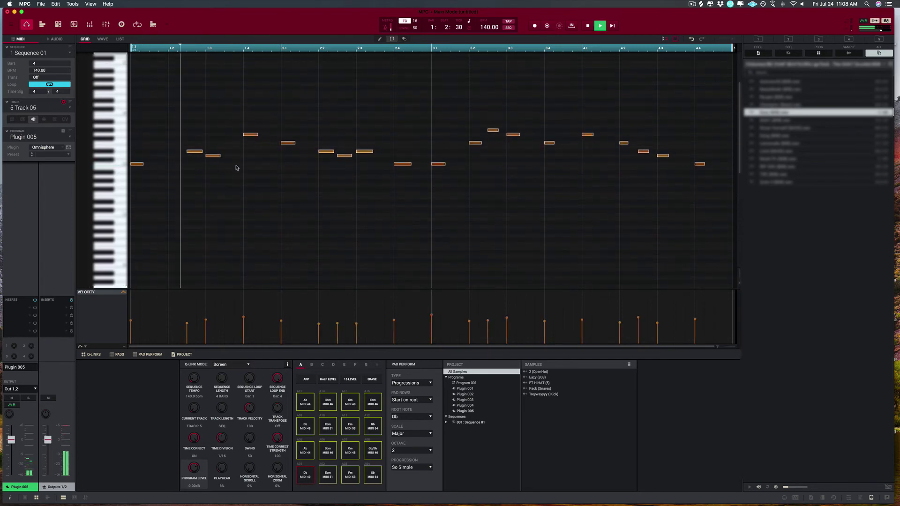
- Thin out the pluck melody by deleting the notes on bar 1 beat 4, bar 2 beat 1 and bar 3 beat 2
{"action": "left_click", "coordinate": [223, 179]}
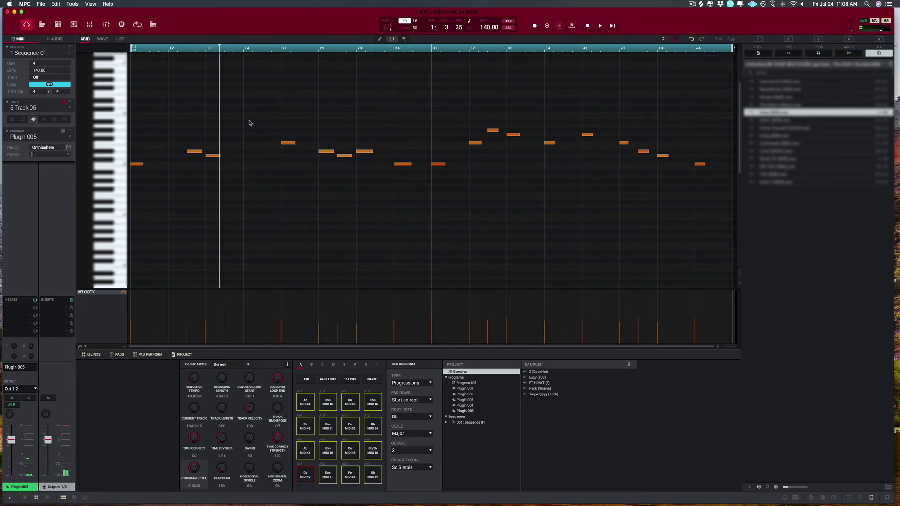
{"action": "key", "text": "space"}
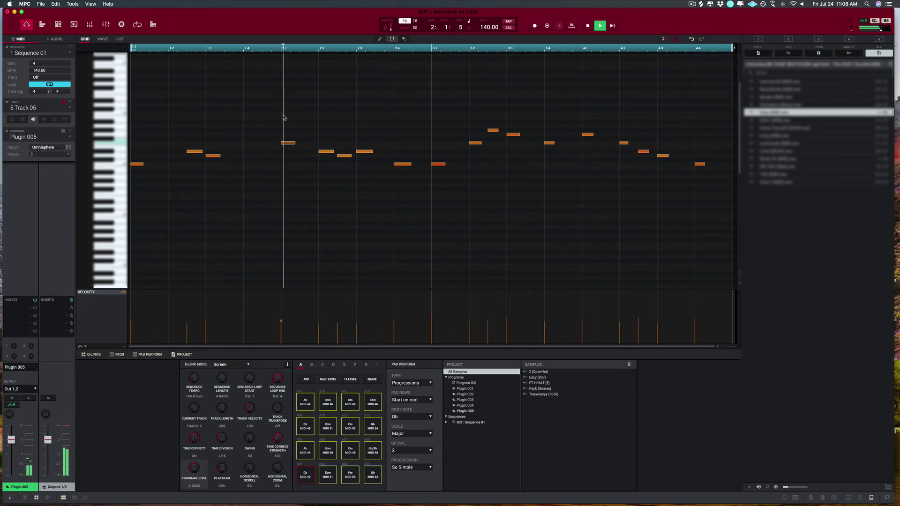
{"action": "key", "text": "Delete"}
{"action": "key", "text": "space"}
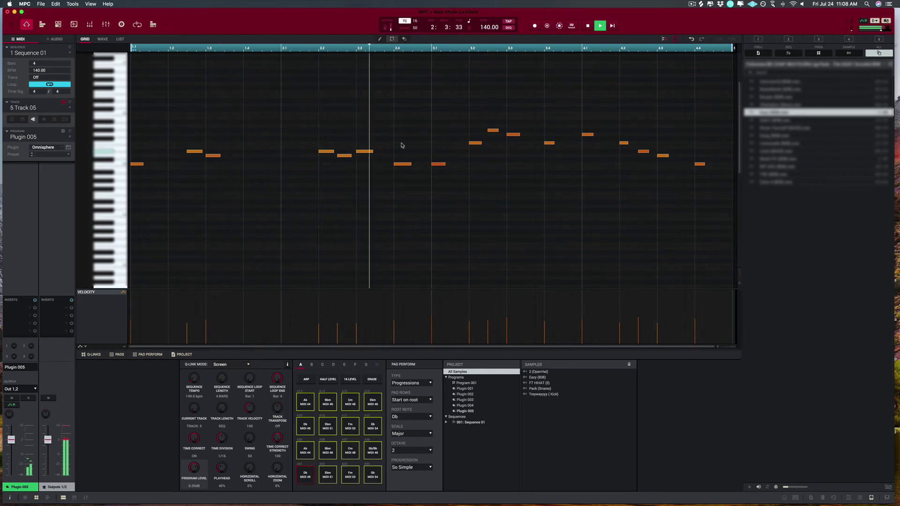
{"action": "key", "text": "space"}
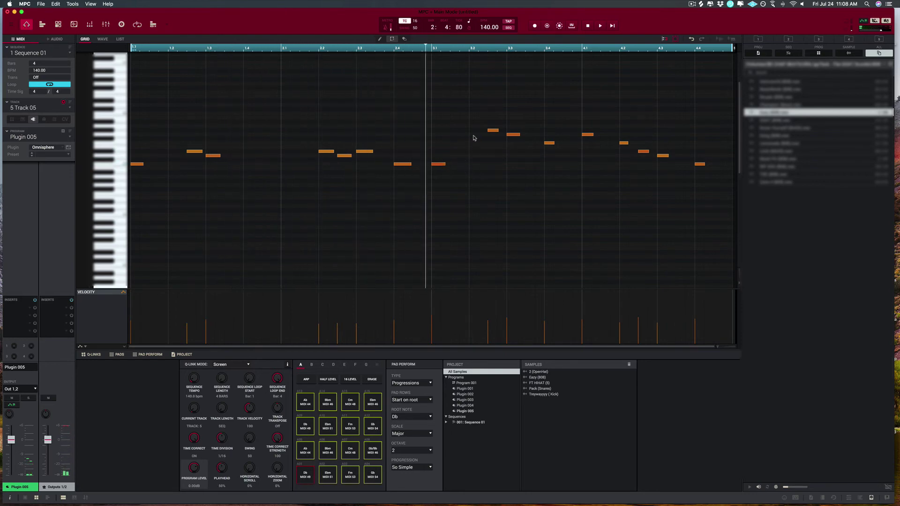
- Play back the melody and delete the bar 2 notes halfway between beats 2 and 3 and on beat 3
{"action": "key", "text": "space"}
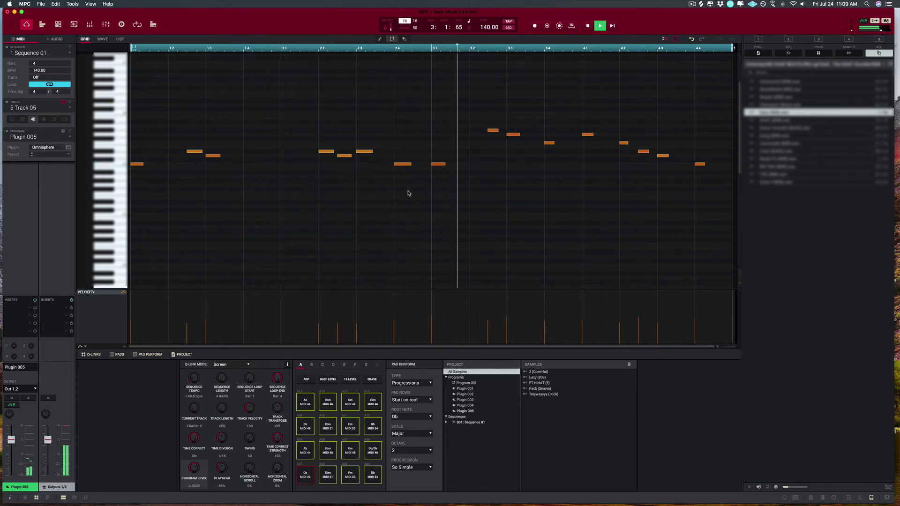
{"action": "key", "text": "space"}
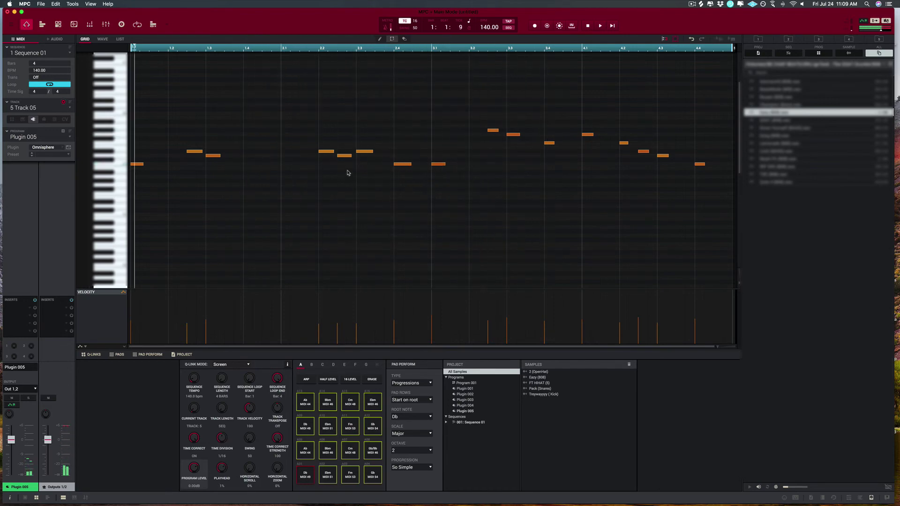
{"action": "key", "text": "space"}
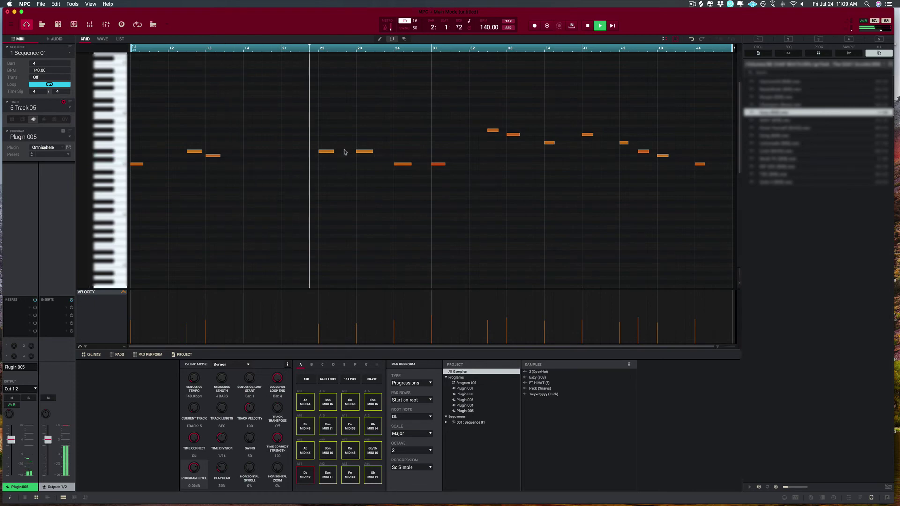
{"action": "key", "text": "space"}
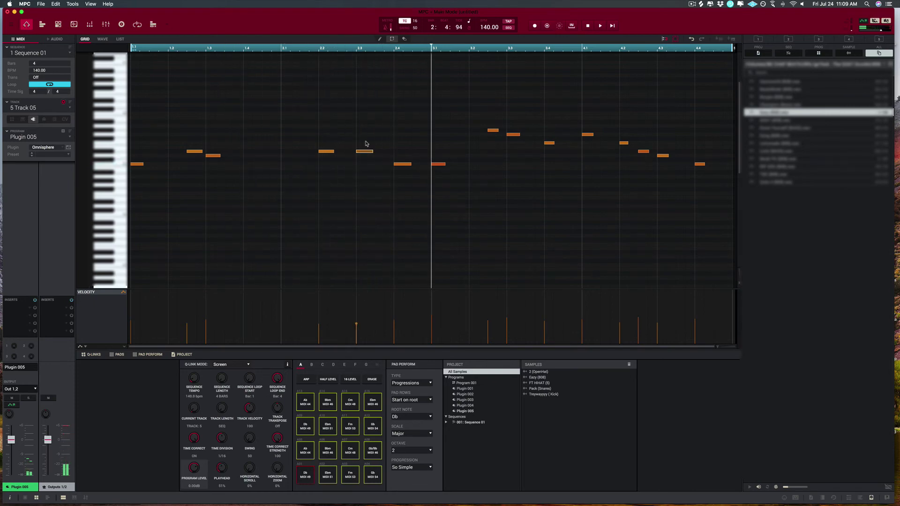
{"action": "key", "text": "Delete"}
{"action": "key", "text": "space"}
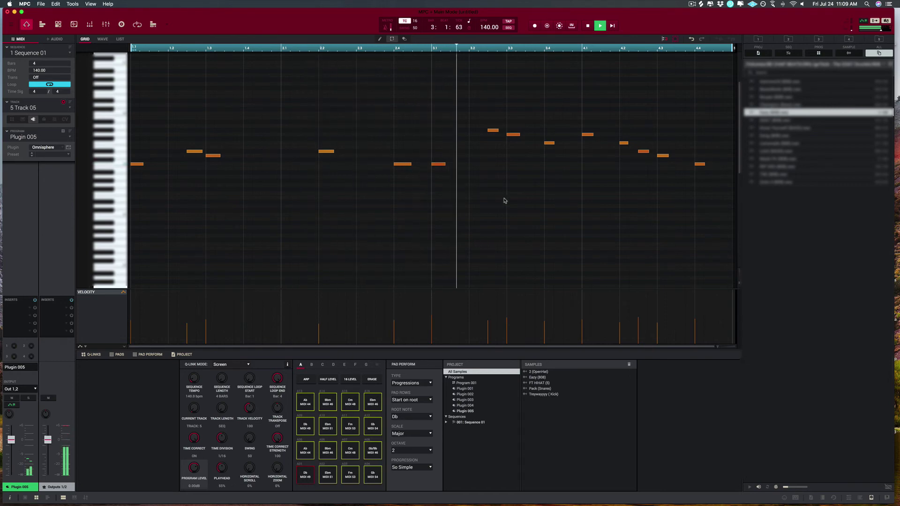
- Delete the notes on bar 3 beat 4, bar 4 beat 1 and halfway between beats 2 and 3 of bar 4
{"action": "key", "text": "space"}
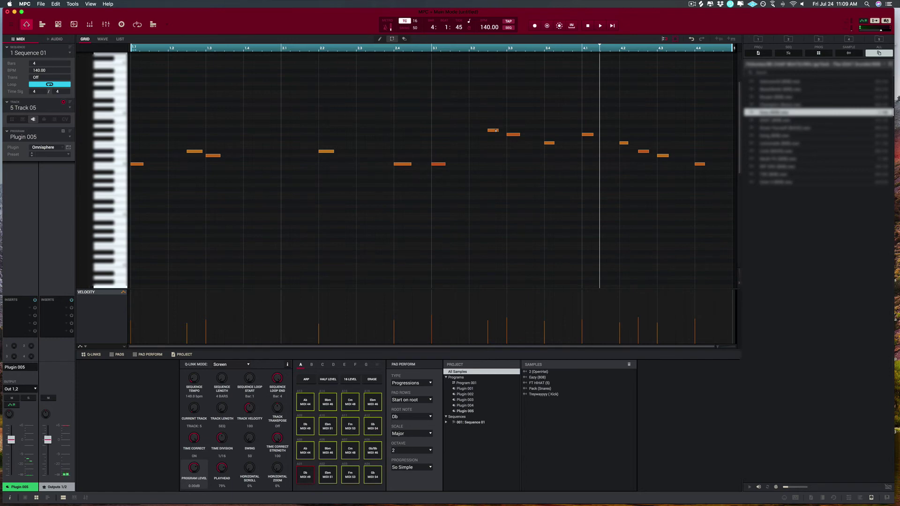
{"action": "key", "text": "space"}
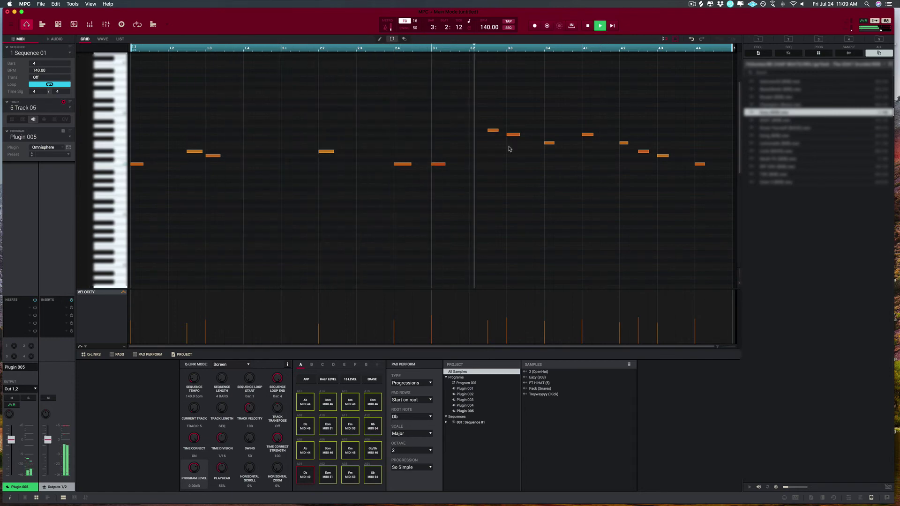
{"action": "key", "text": "space"}
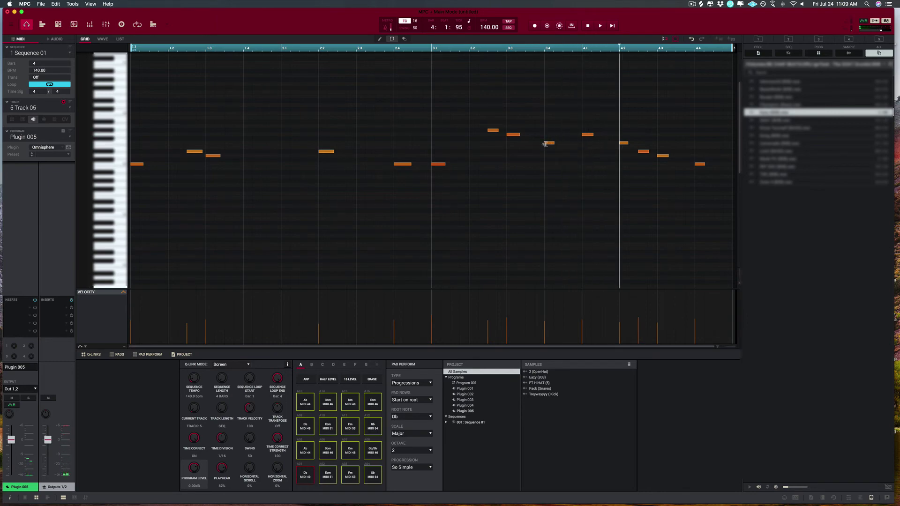
{"action": "key", "text": "space"}
{"action": "left_click_drag", "start_coordinate": [546, 144], "coordinate": [585, 135]}
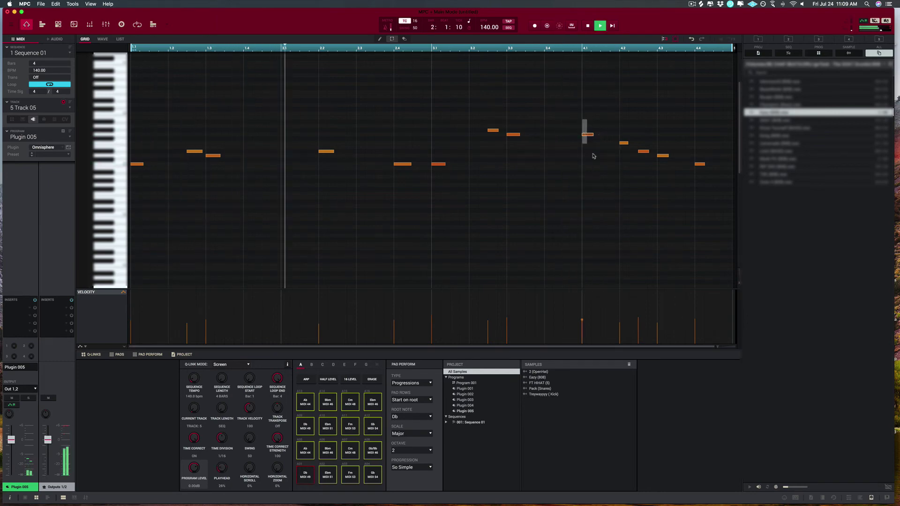
{"action": "key", "text": "Delete"}
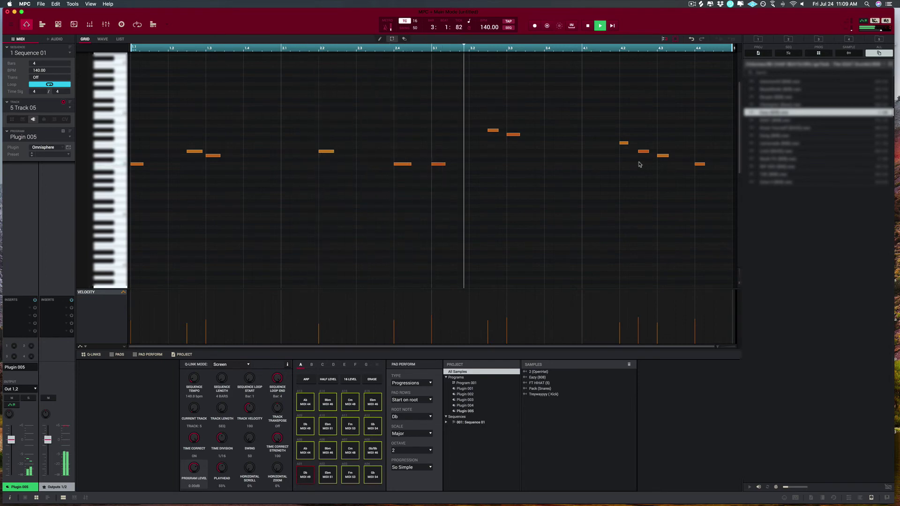
{"action": "double_click", "coordinate": [643, 152]}
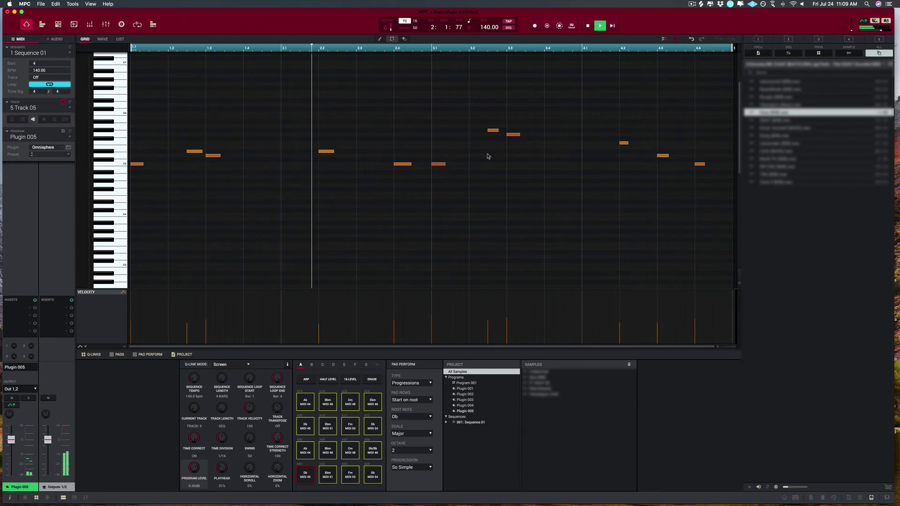
- Lower the bar 3 notes to G on beat 1, B just before beat 3 and D on beat 3, and play them back
{"action": "left_click_drag", "start_coordinate": [435, 164], "coordinate": [434, 185]}
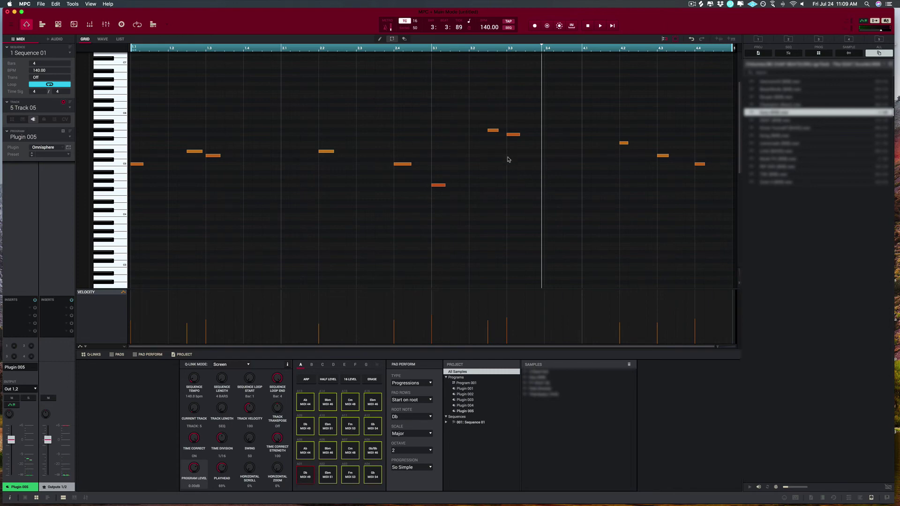
{"action": "left_click_drag", "start_coordinate": [492, 130], "coordinate": [494, 148]}
{"action": "left_click_drag", "start_coordinate": [510, 134], "coordinate": [512, 158]}
{"action": "left_click_drag", "start_coordinate": [493, 122], "coordinate": [494, 168]}
{"action": "key", "text": "space"}
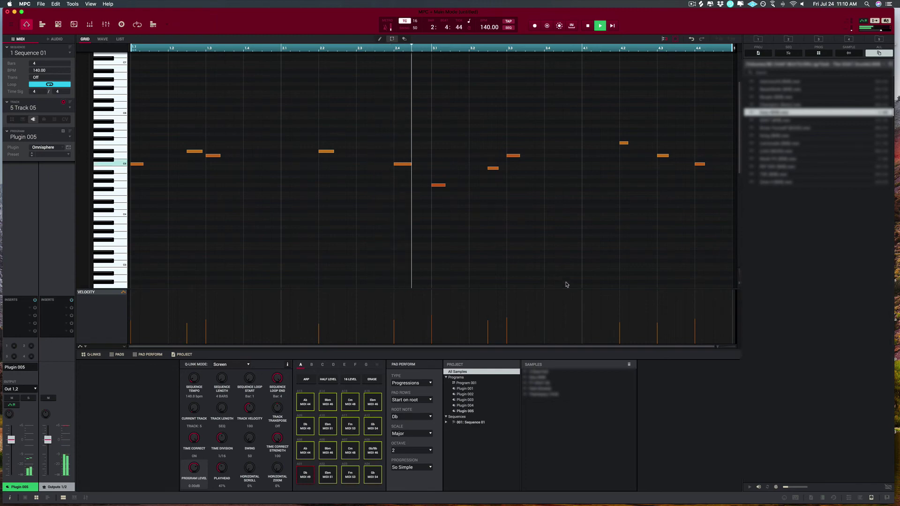
- Swap the pitches of two bar 3 notes, to D5 just before beat 3 and B4 on beat 3, and play back the melody
{"action": "key", "text": "space"}
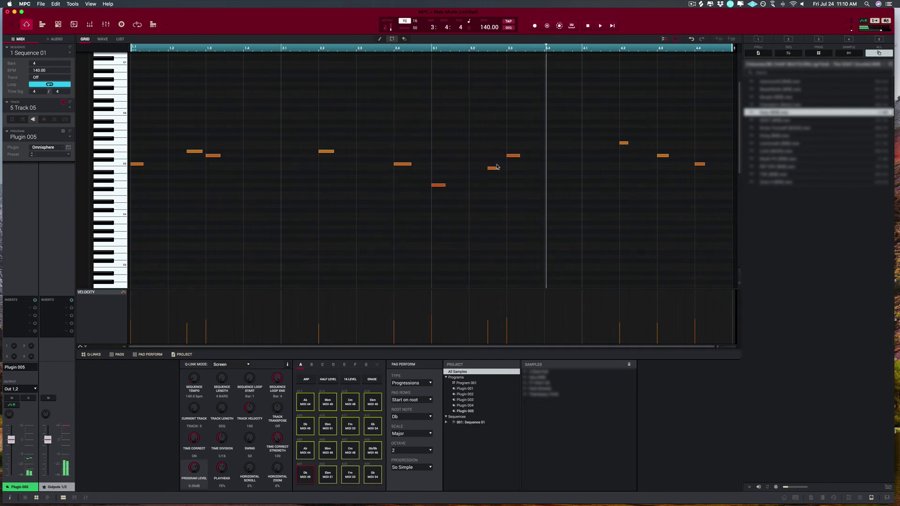
{"action": "left_click_drag", "start_coordinate": [493, 164], "coordinate": [513, 169]}
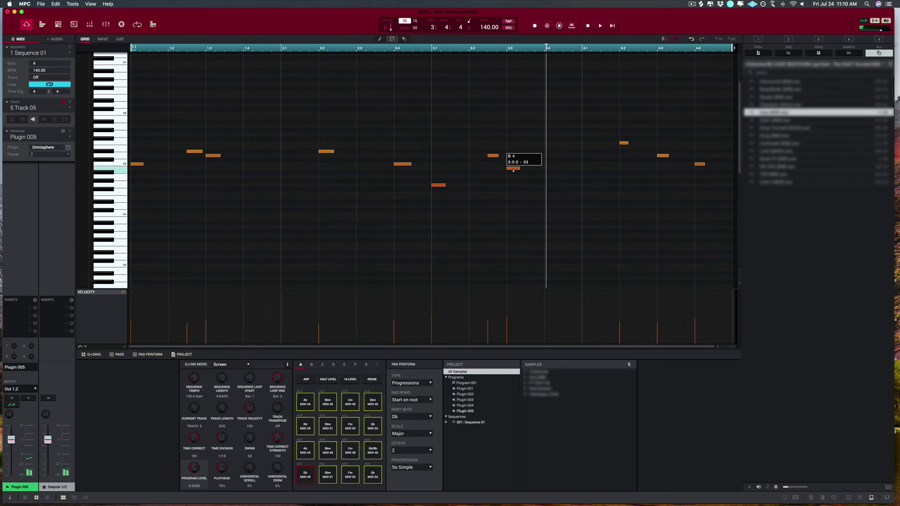
{"action": "key", "text": "space"}
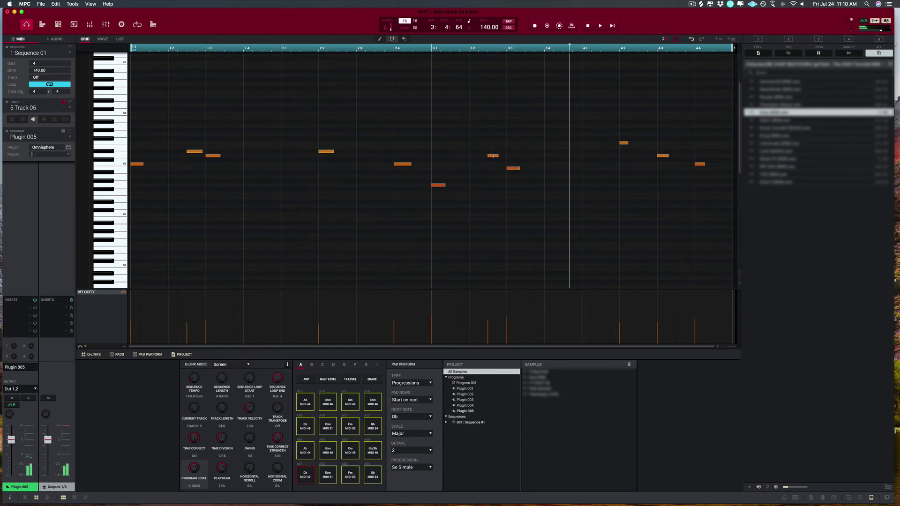
{"action": "key", "text": "space"}
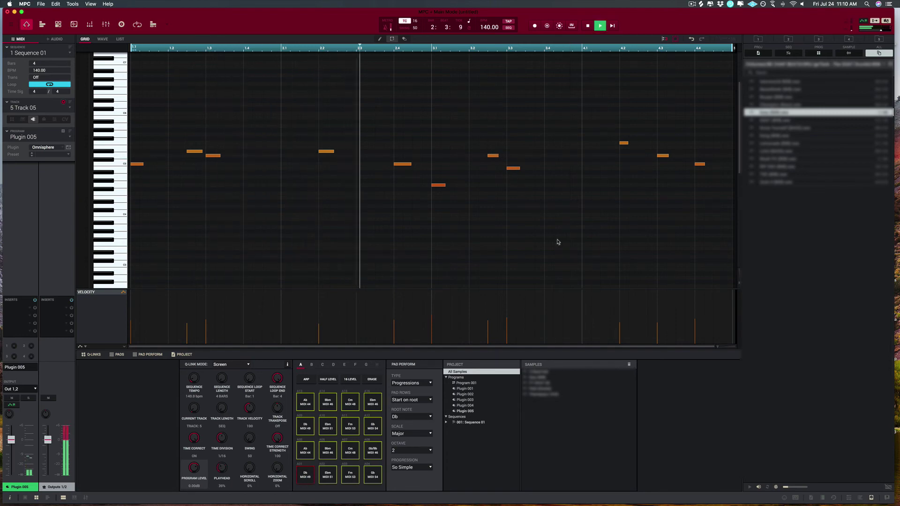
{"action": "key", "text": "space"}
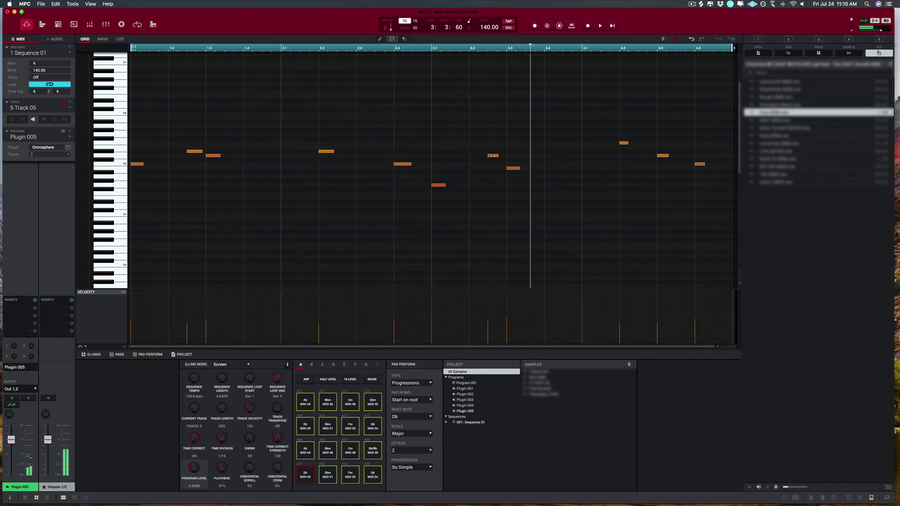
- Swap the two bar 3 notes back, then raise them to D5 just before beat 3 and E5 on beat 3, and audition them
{"action": "left_click_drag", "start_coordinate": [493, 155], "coordinate": [494, 171]}
{"action": "key", "text": "space"}
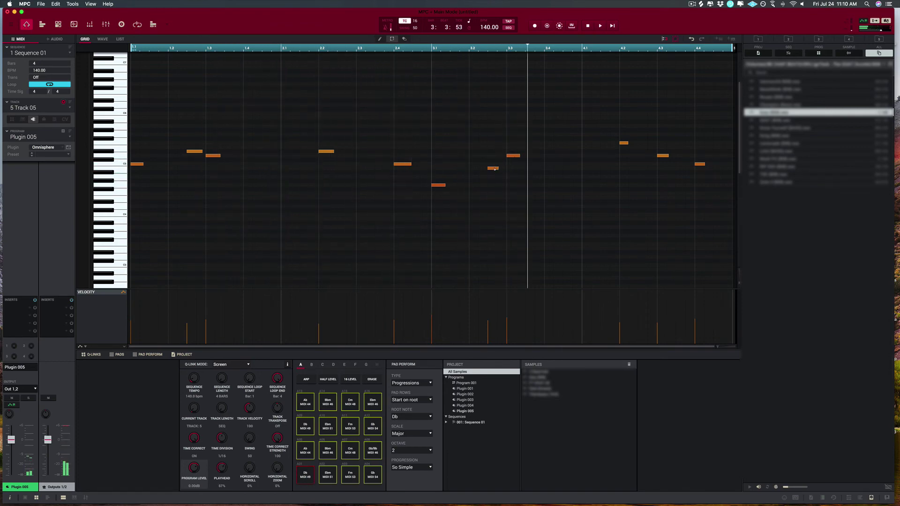
{"action": "left_click_drag", "start_coordinate": [494, 168], "coordinate": [513, 156]}
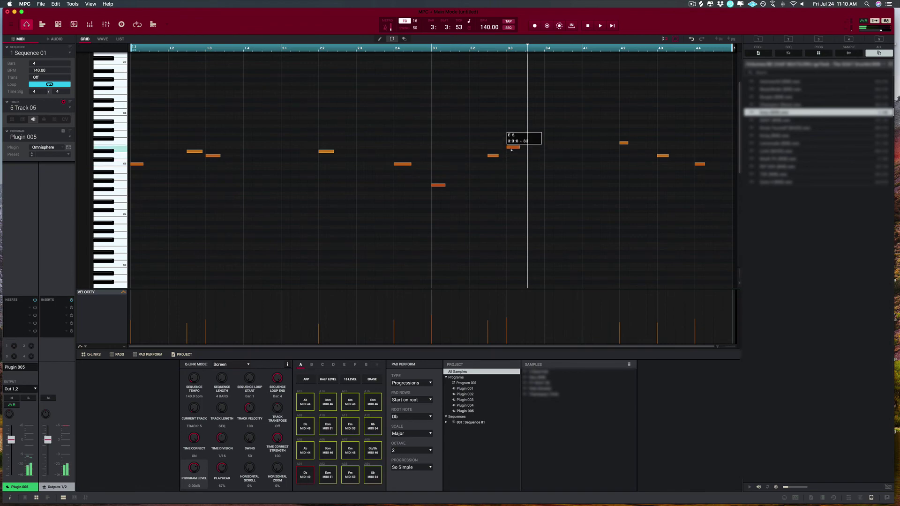
{"action": "key", "text": "space"}
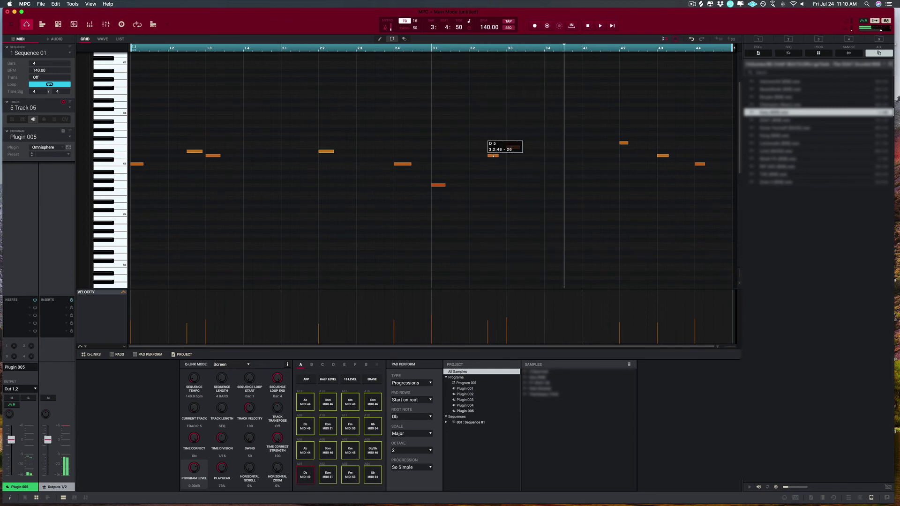
- Try E5 just before beat 3 and C5 on beat 3 of bar 3, and play back the melody
{"action": "left_click_drag", "start_coordinate": [493, 155], "coordinate": [512, 164]}
{"action": "key", "text": "space"}
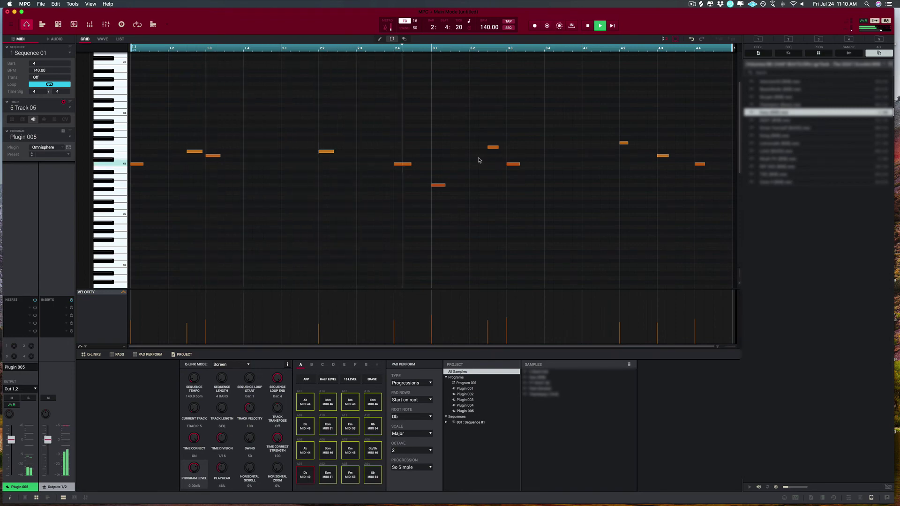
{"action": "key", "text": "space"}
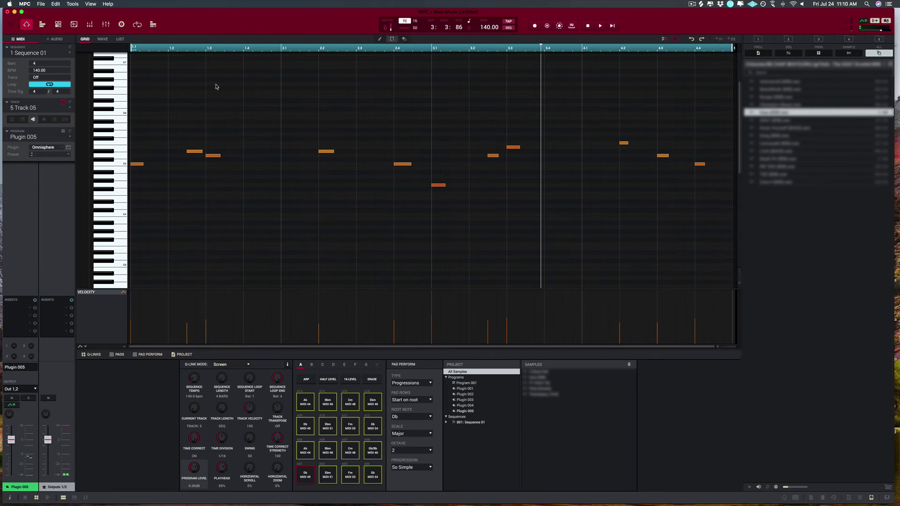
- Examine the original melody's notes on Track 03, and return to the note grid of Track 05
{"action": "left_click", "coordinate": [153, 25]}
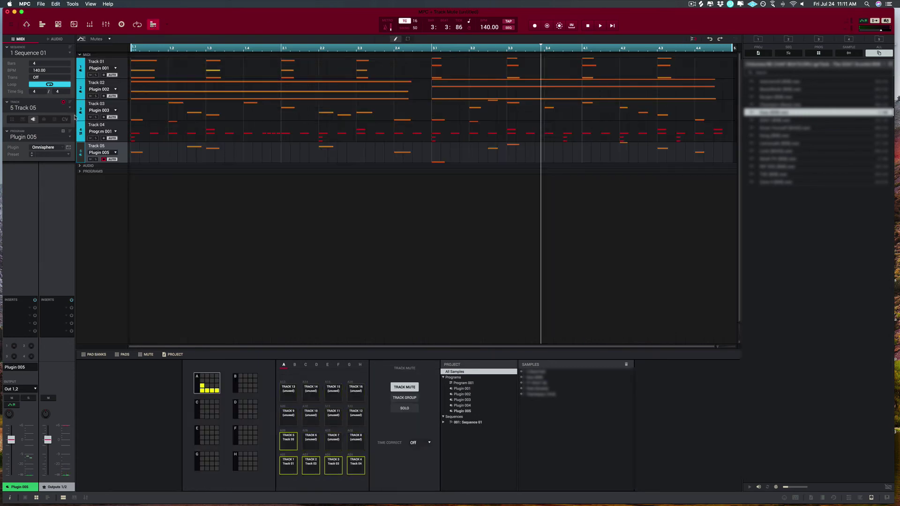
{"action": "scroll", "coordinate": [71, 109], "scroll_direction": "up", "scroll_amount": 2}
{"action": "left_click", "coordinate": [26, 25]}
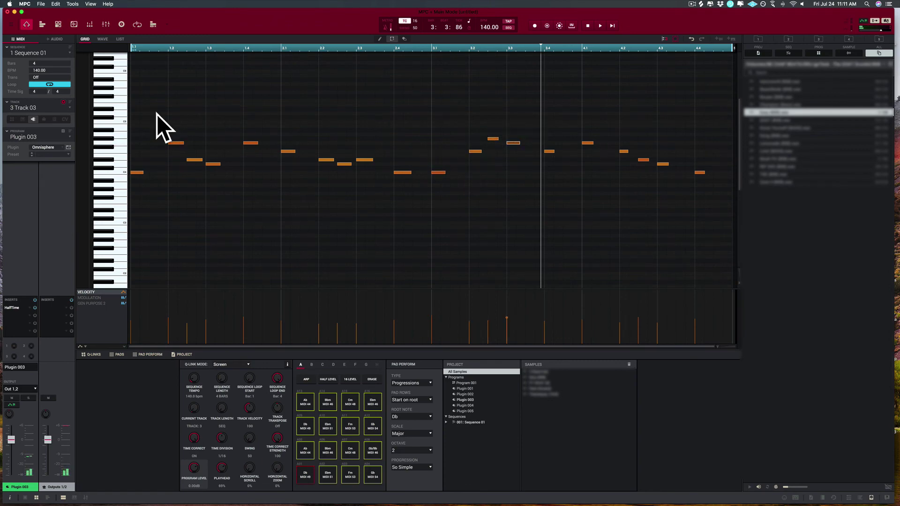
{"action": "left_click", "coordinate": [152, 26]}
{"action": "left_click", "coordinate": [81, 153]}
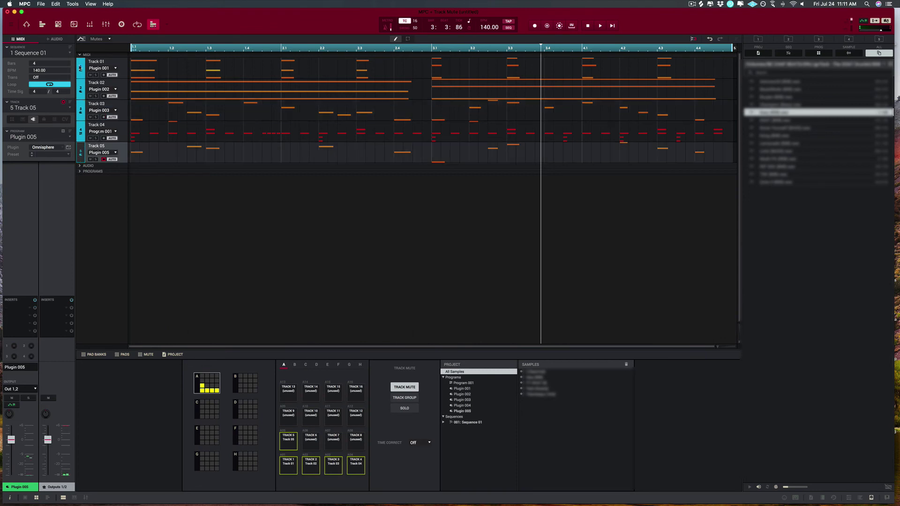
{"action": "key", "text": "Escape"}
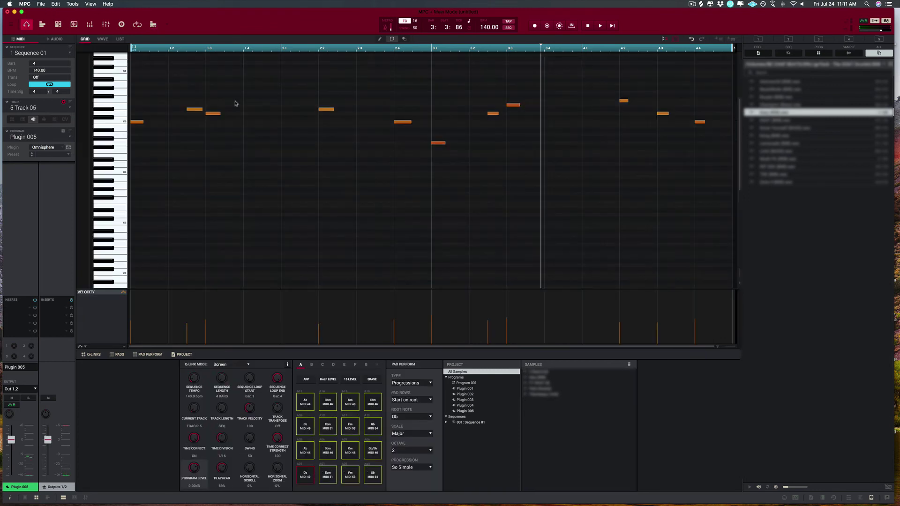
- Raise the bar 3 beat 3 note to G5 and the note just before it to G#5, and play them back
{"action": "scroll", "coordinate": [521, 111], "scroll_direction": "up", "scroll_amount": 3}
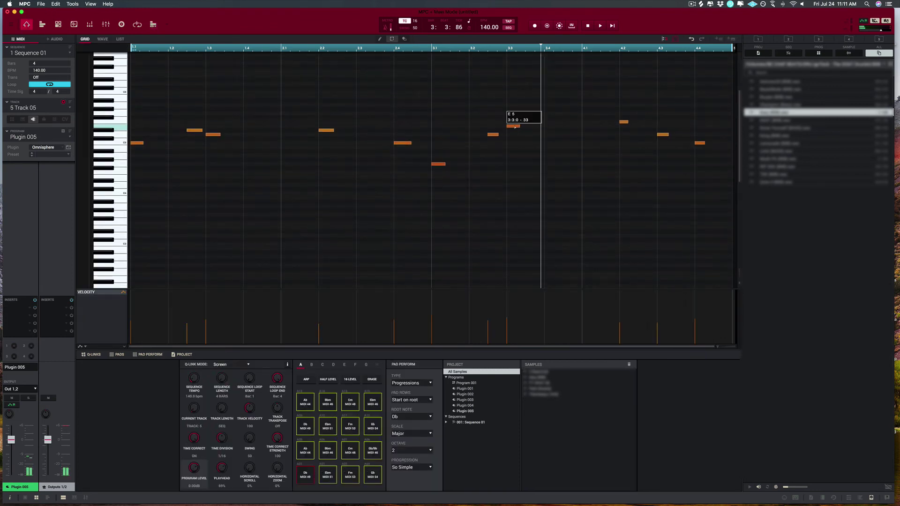
{"action": "left_click_drag", "start_coordinate": [514, 126], "coordinate": [514, 118]}
{"action": "key", "text": "space"}
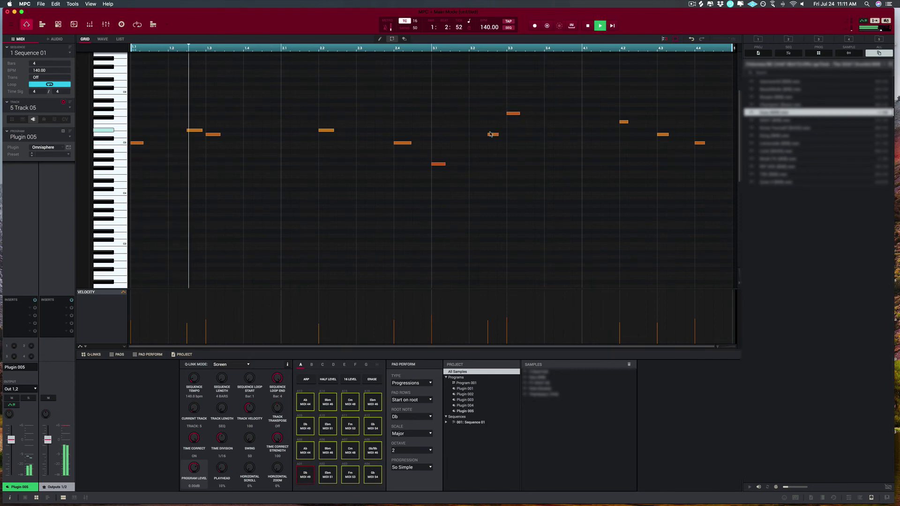
{"action": "double_click", "coordinate": [494, 112]}
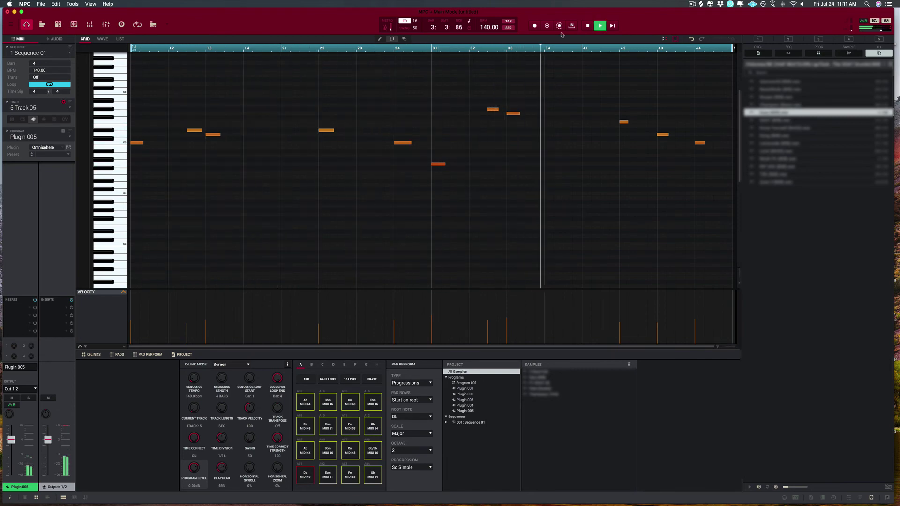
{"action": "left_click", "coordinate": [587, 26]}
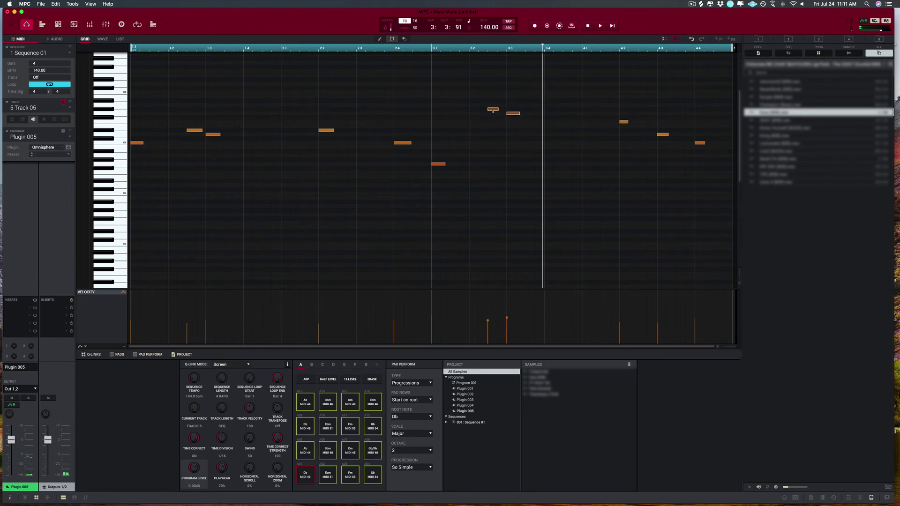
- Lower both bar 3 notes around beat 3 by one octave and play back the melody
{"action": "left_click_drag", "start_coordinate": [493, 110], "coordinate": [492, 162]}
{"action": "key", "text": "space"}
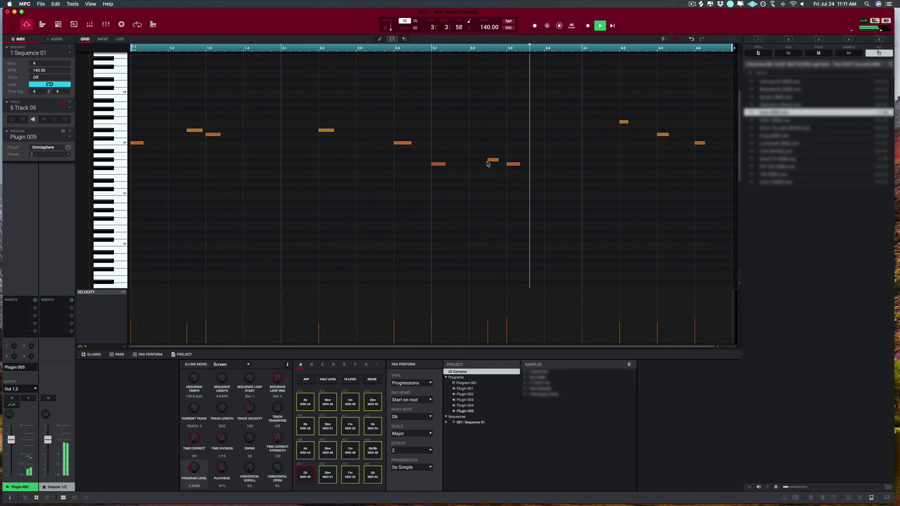
{"action": "key", "text": "space"}
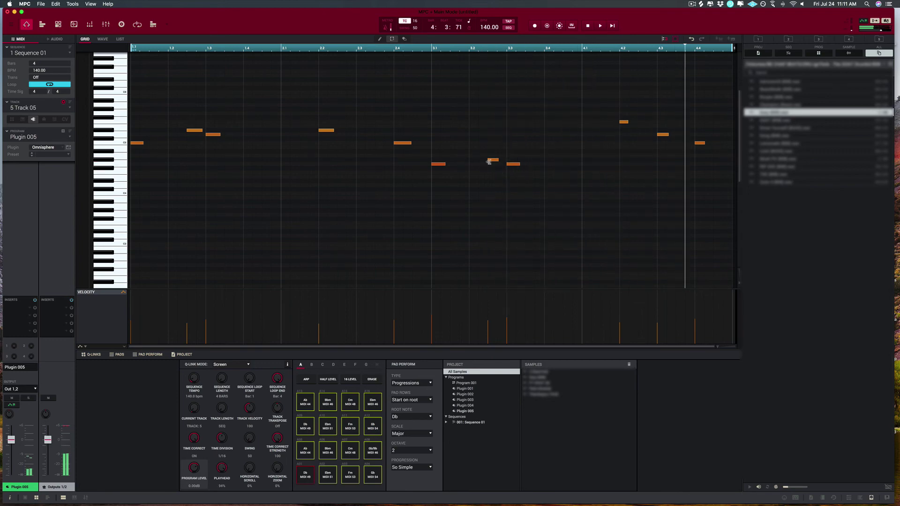
- Set the bar 3 notes to D5 just before beat 3 and B4 on beat 3, and play them back
{"action": "left_click_drag", "start_coordinate": [493, 161], "coordinate": [517, 147]}
{"action": "key", "text": "space"}
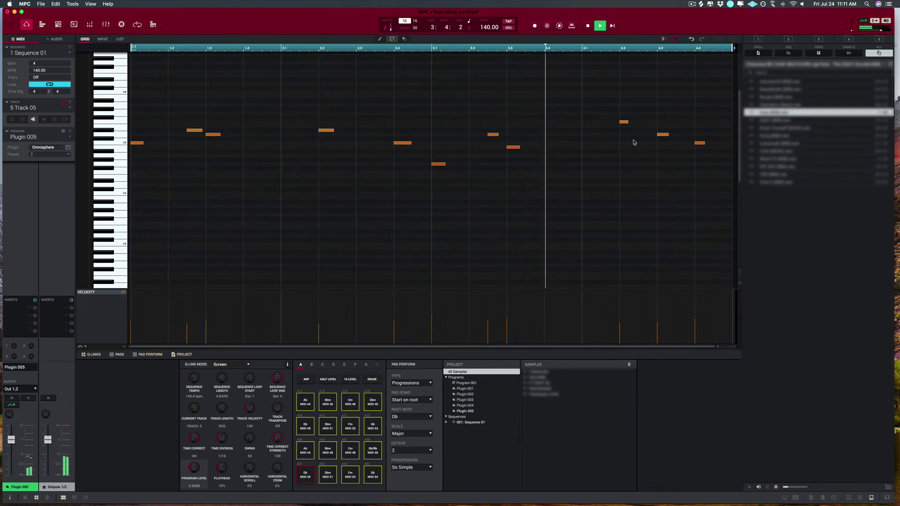
{"action": "key", "text": "space"}
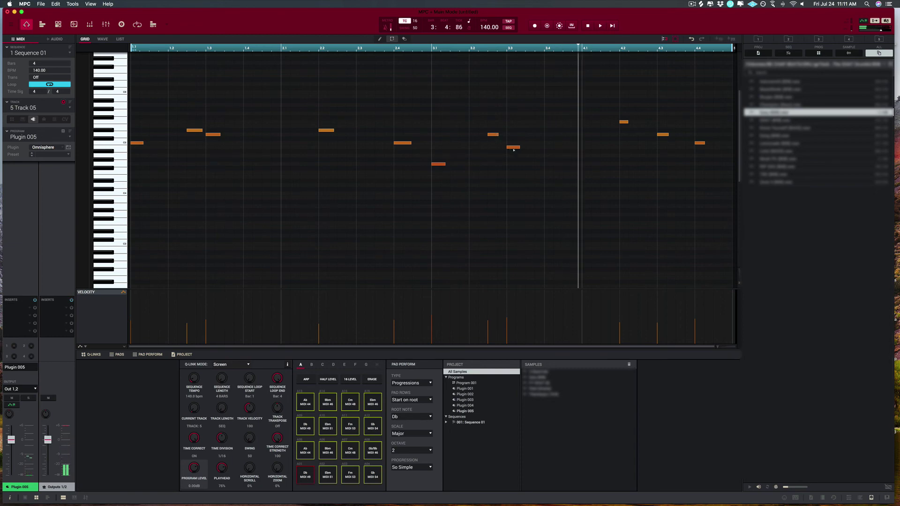
- Raise the note on bar 3 beat 3 to G5 and play back the melody
{"action": "left_click_drag", "start_coordinate": [514, 149], "coordinate": [515, 119]}
{"action": "key", "text": "space"}
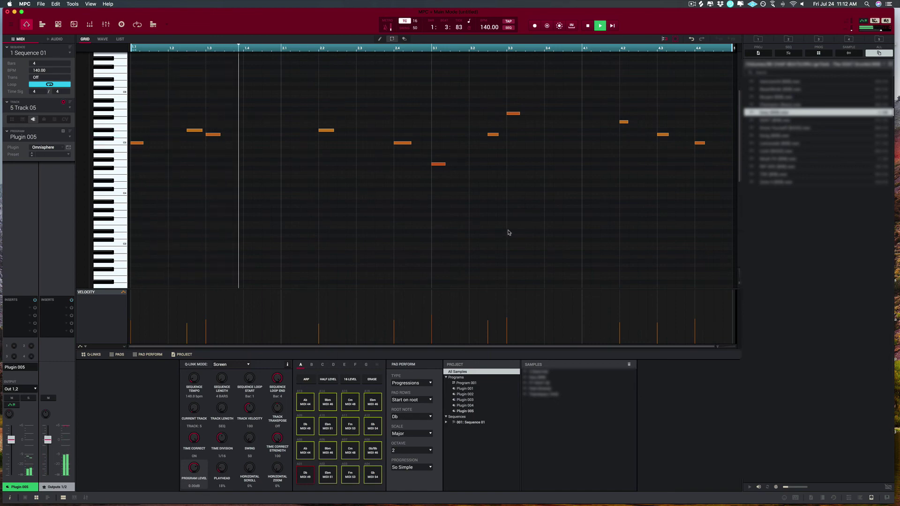
{"action": "scroll", "coordinate": [443, 198], "scroll_direction": "up", "scroll_amount": 1}
{"action": "scroll", "coordinate": [443, 198], "scroll_direction": "up", "scroll_amount": 3}
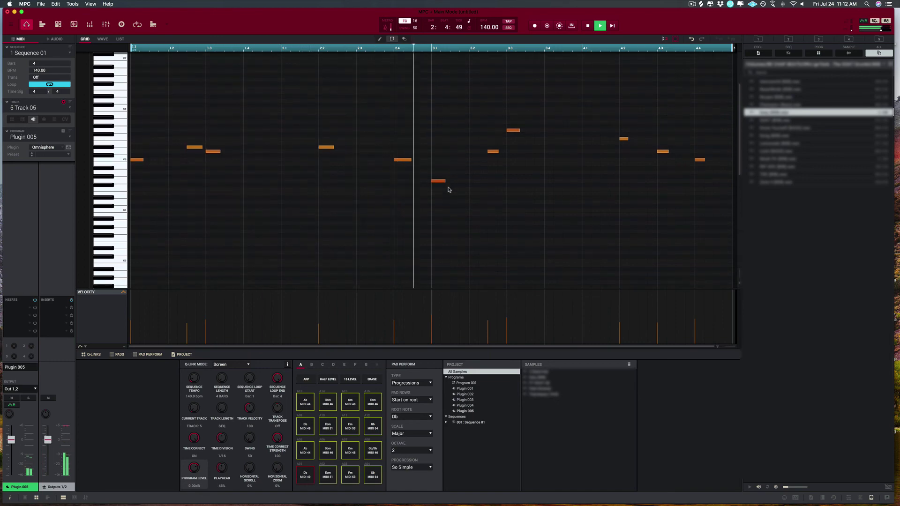
{"action": "scroll", "coordinate": [512, 179], "scroll_direction": "down", "scroll_amount": 1}
{"action": "key", "text": "space"}
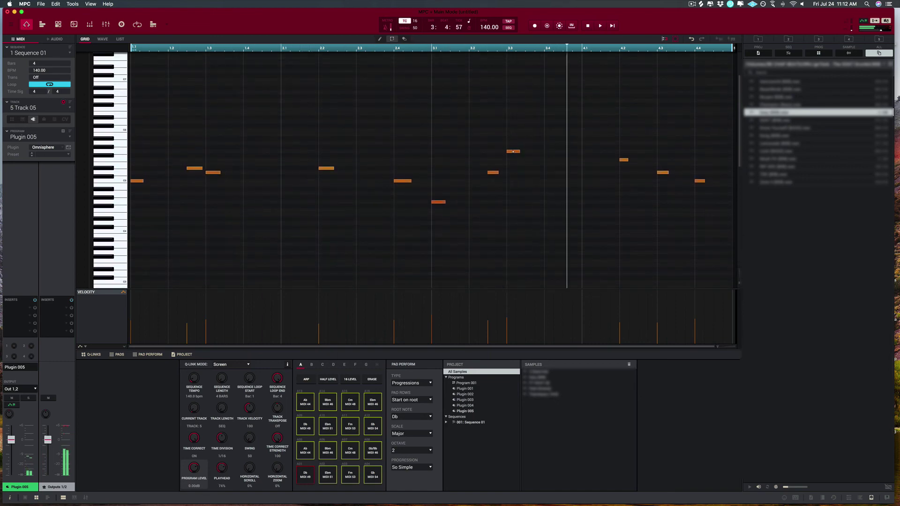
- Lower the note on bar 3 beat 3 to C5 and check the track's insert effects list during playback
{"action": "left_click_drag", "start_coordinate": [513, 151], "coordinate": [514, 179]}
{"action": "key", "text": "space"}
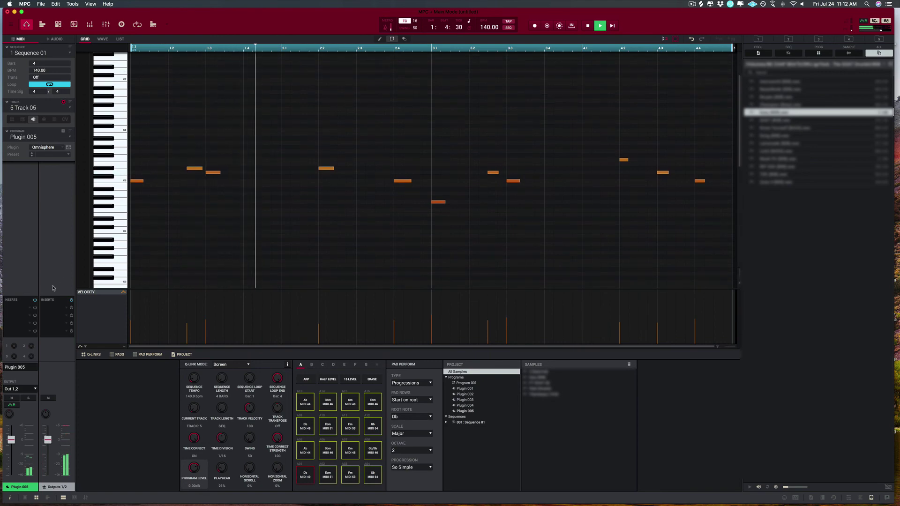
{"action": "left_click", "coordinate": [30, 310]}
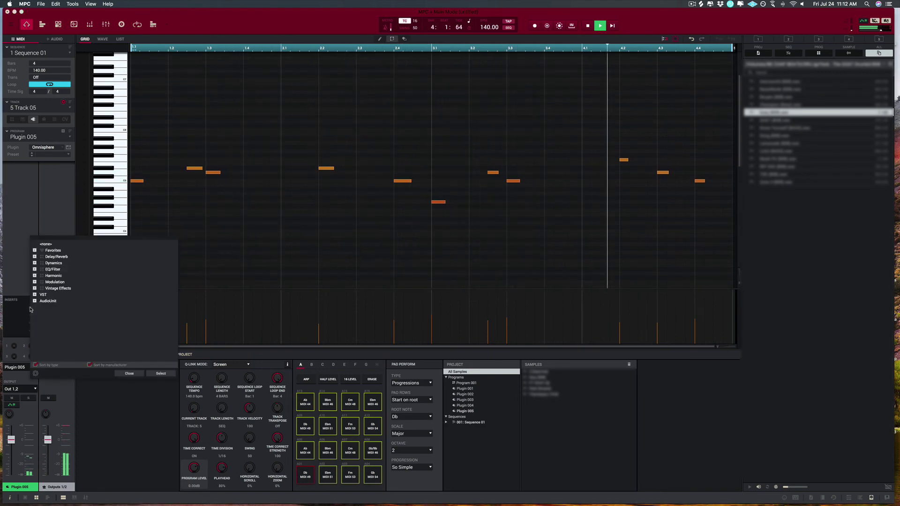
{"action": "left_click", "coordinate": [230, 305]}
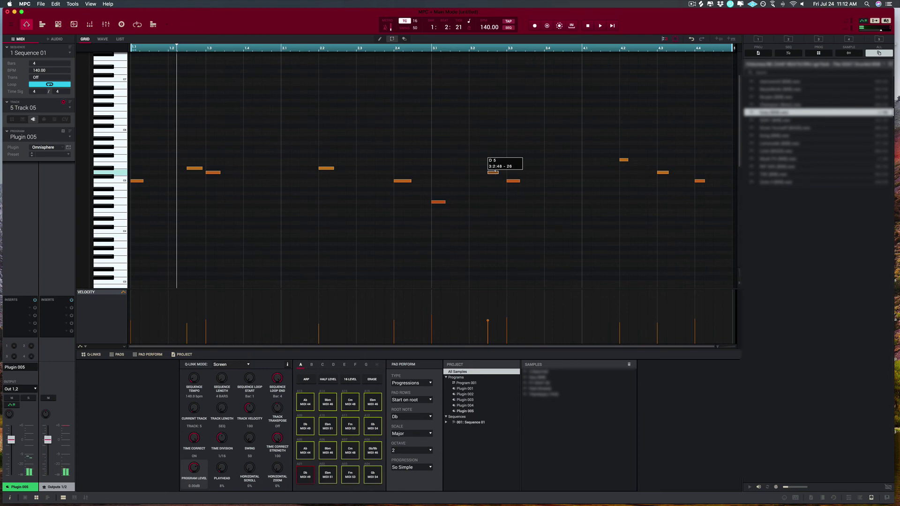
- Raise the note just before beat 3 of bar 3 to G5 and play back the melody
{"action": "left_click_drag", "start_coordinate": [494, 171], "coordinate": [493, 151]}
{"action": "key", "text": "space"}
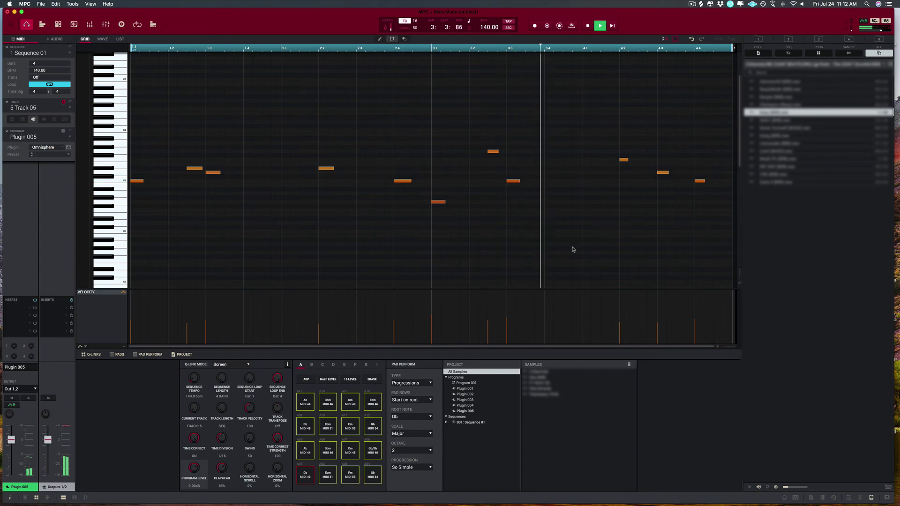
{"action": "key", "text": "space"}
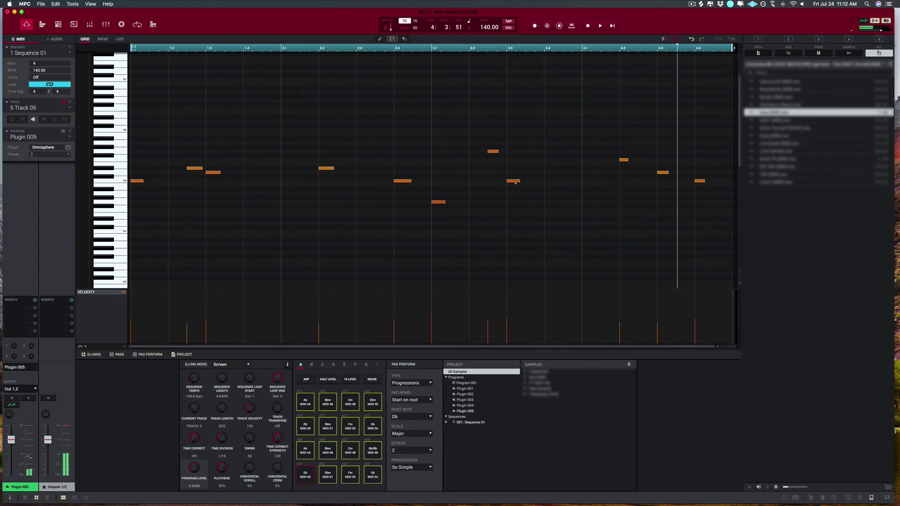
- Raise the note on bar 3 beat 3 to D#5 and play back the whole melody
{"action": "left_click_drag", "start_coordinate": [516, 181], "coordinate": [515, 172]}
{"action": "key", "text": "space"}
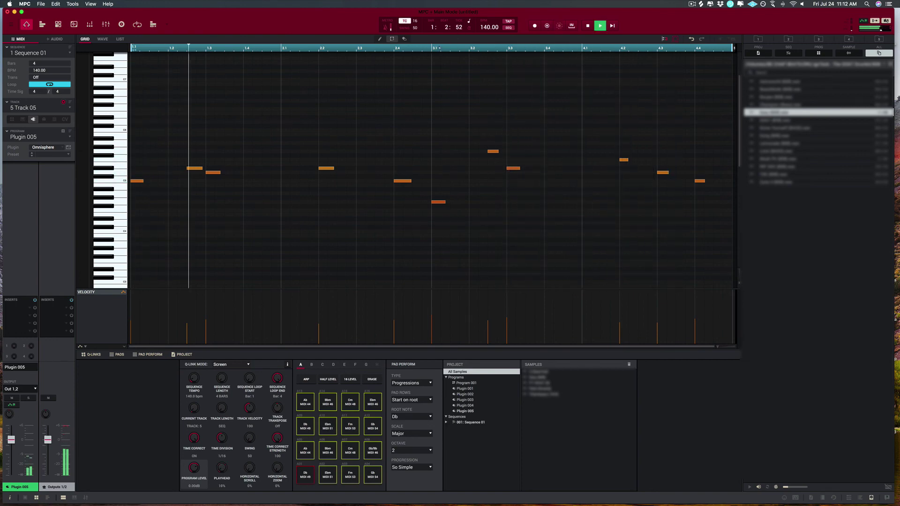
{"action": "key", "text": "space"}
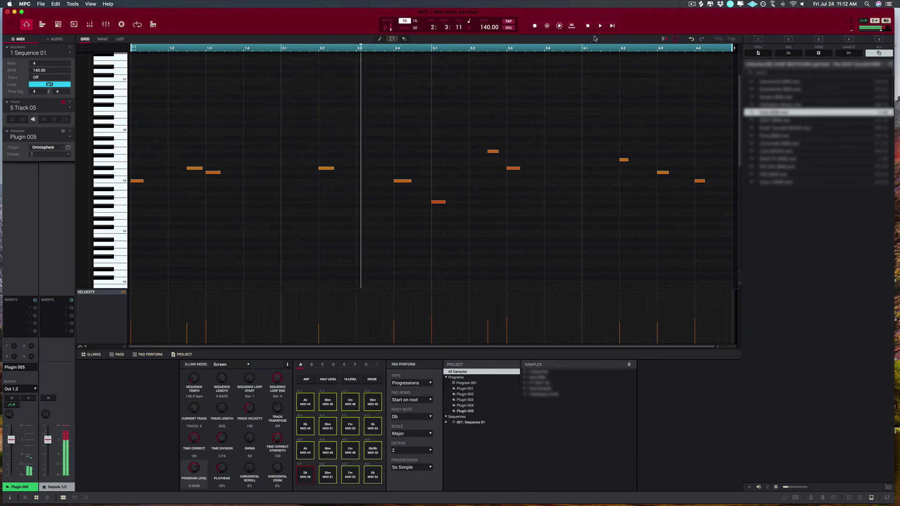
{"action": "key", "text": "space"}
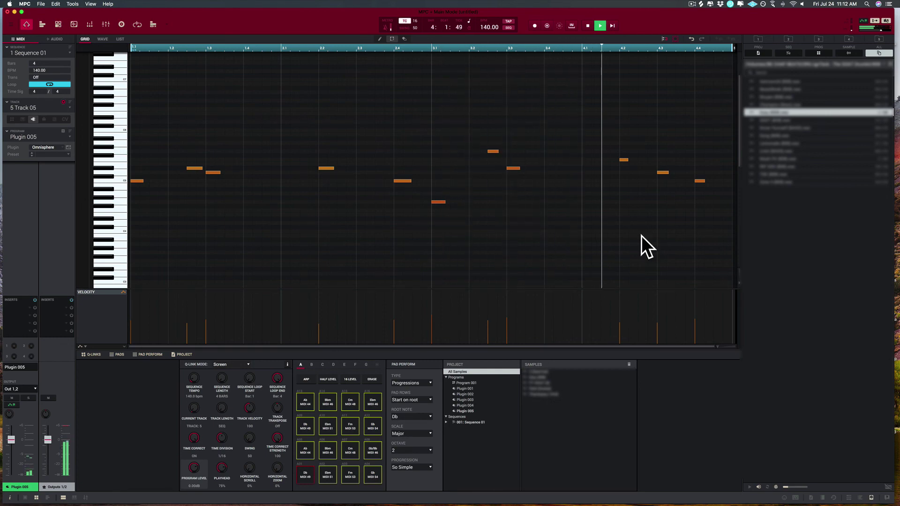
{"action": "scroll", "coordinate": [243, 215], "scroll_direction": "up", "scroll_amount": 2}
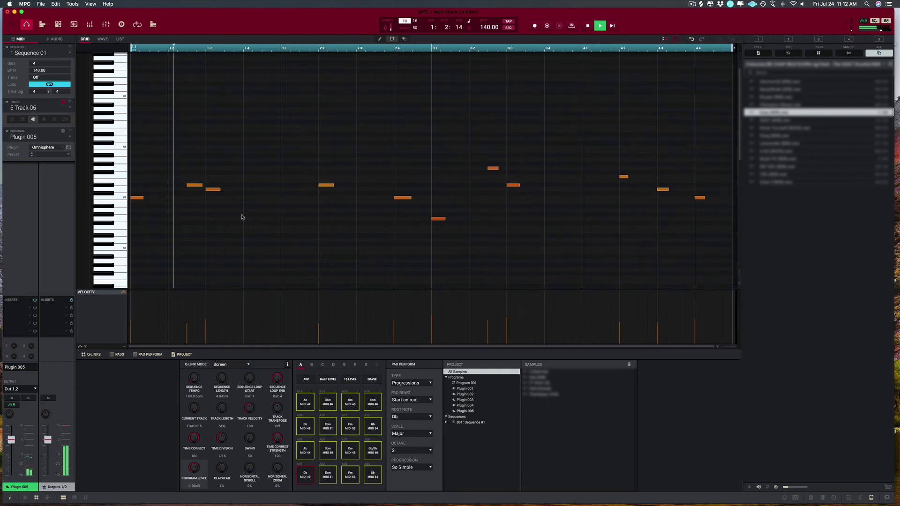
{"action": "scroll", "coordinate": [243, 215], "scroll_direction": "down", "scroll_amount": 2}
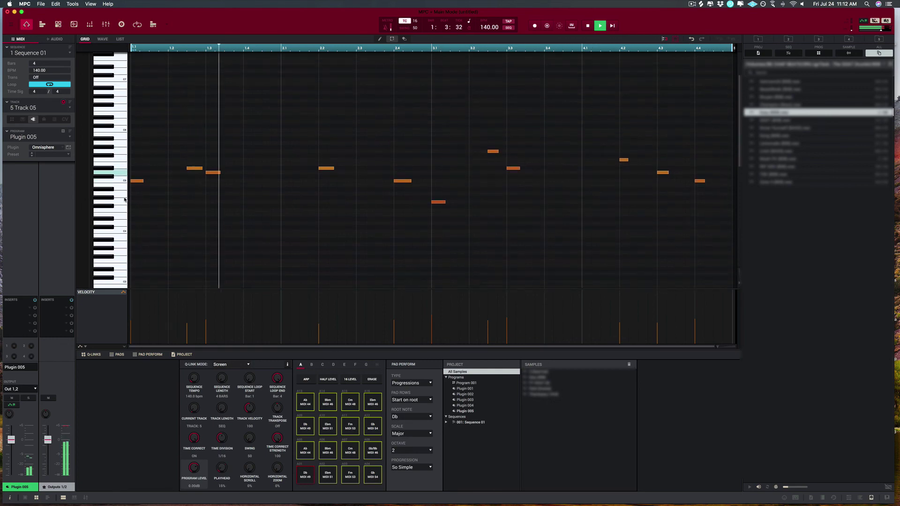
- Insert Effectrix as the first effect on Track 05 and load its Cloudy Days preset from the Factoryv1.3 bank
{"action": "double_click", "coordinate": [18, 307]}
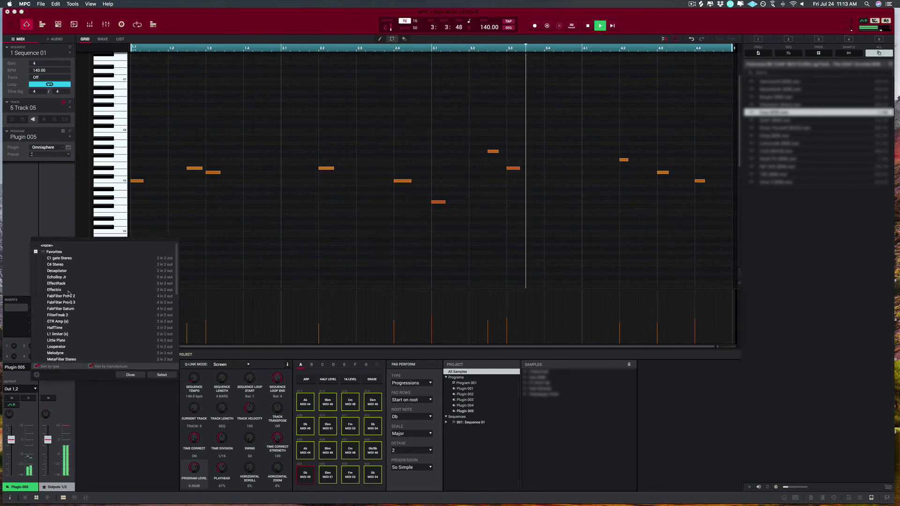
{"action": "double_click", "coordinate": [68, 290]}
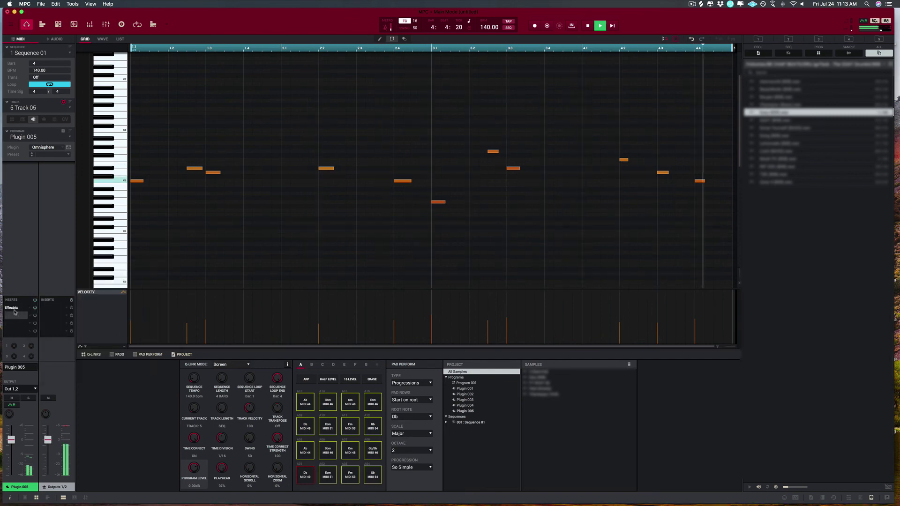
{"action": "left_click", "coordinate": [242, 153]}
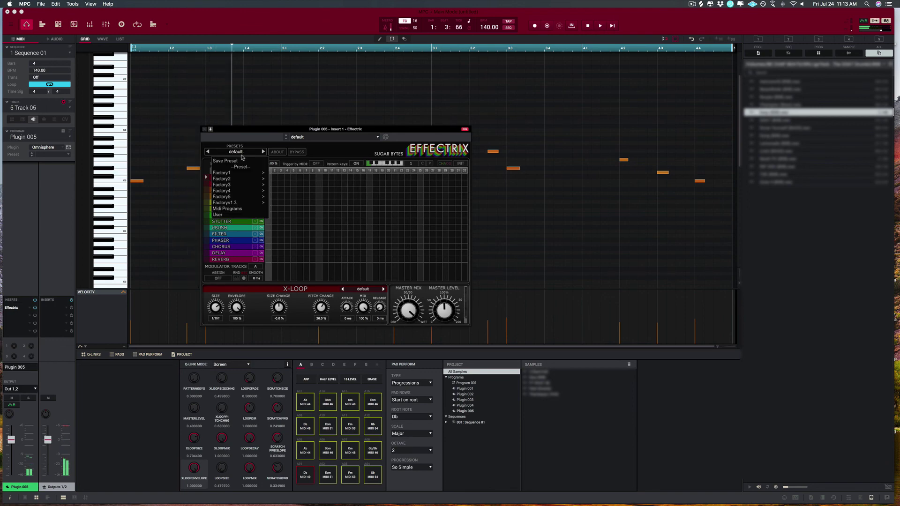
{"action": "mouse_move", "coordinate": [243, 204]}
{"action": "left_click", "coordinate": [280, 230]}
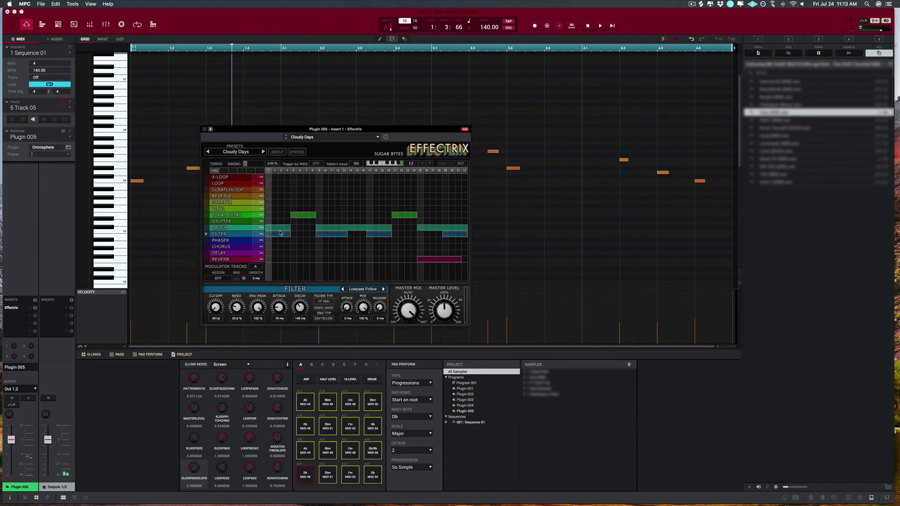
- Extend Effectrix's Filter lane across the whole pattern and set its cutoff to 1.79 kHz and resonance to 54%
{"action": "left_click", "coordinate": [147, 413]}
{"action": "left_click", "coordinate": [18, 310]}
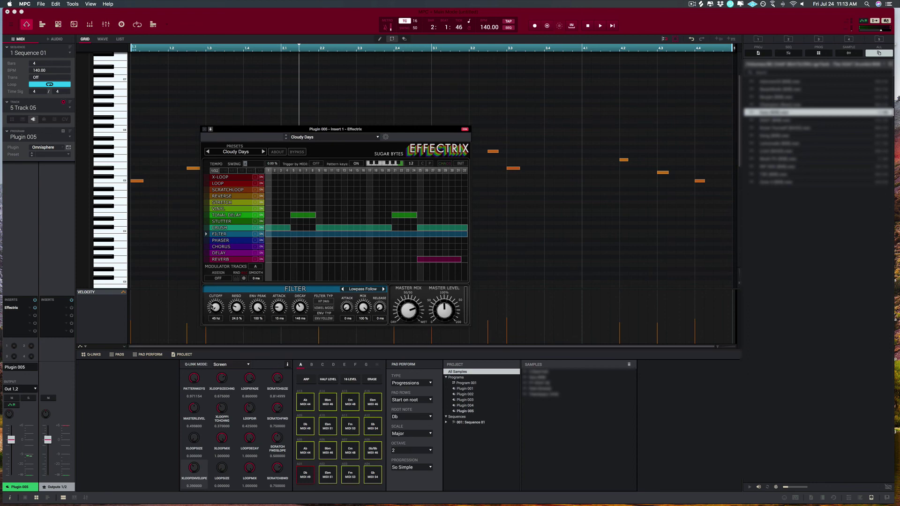
{"action": "left_click_drag", "start_coordinate": [215, 307], "coordinate": [217, 281]}
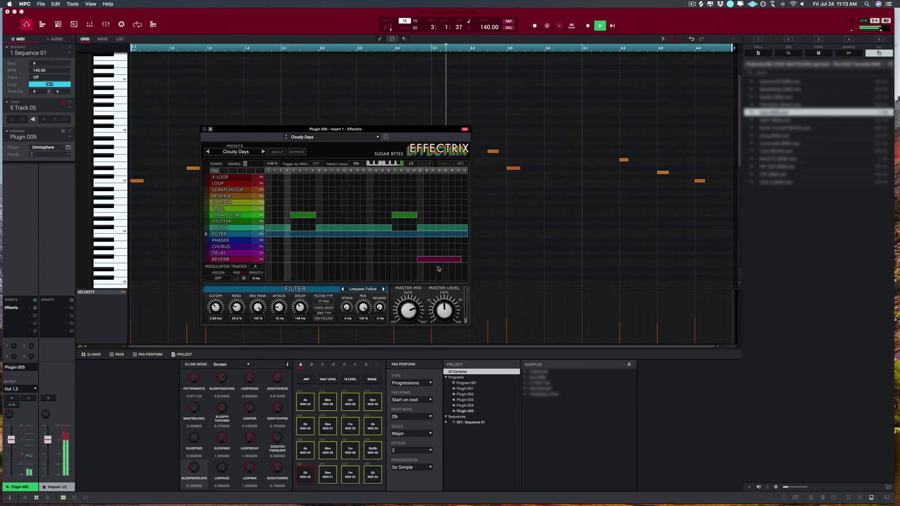
{"action": "mouse_move", "coordinate": [216, 305]}
{"action": "left_mouse_down"}
{"action": "mouse_move", "coordinate": [219, 313]}
{"action": "mouse_move", "coordinate": [238, 286]}
{"action": "mouse_move", "coordinate": [218, 313]}
{"action": "mouse_move", "coordinate": [220, 302]}
{"action": "left_mouse_up"}
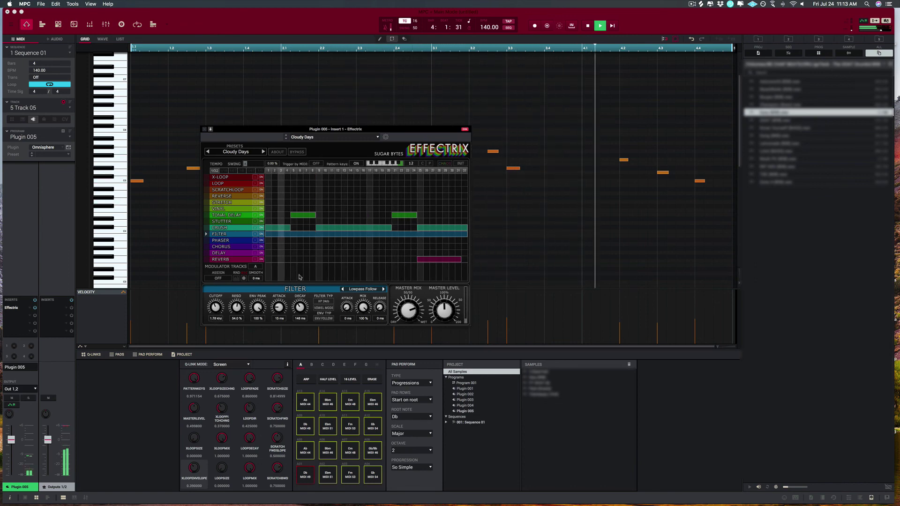
{"action": "left_click", "coordinate": [204, 129]}
- Open the drum pattern of Track 04 in the grid editor
{"action": "left_click", "coordinate": [153, 24]}
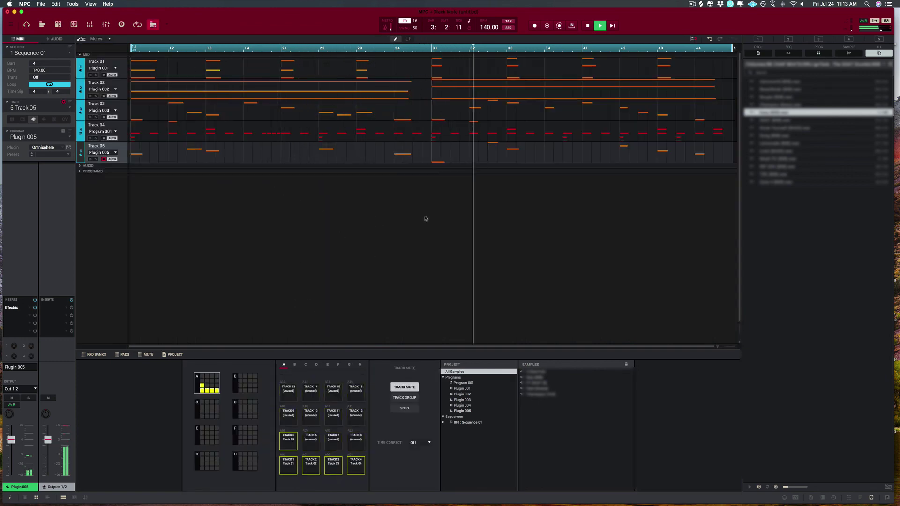
{"action": "left_click", "coordinate": [101, 131]}
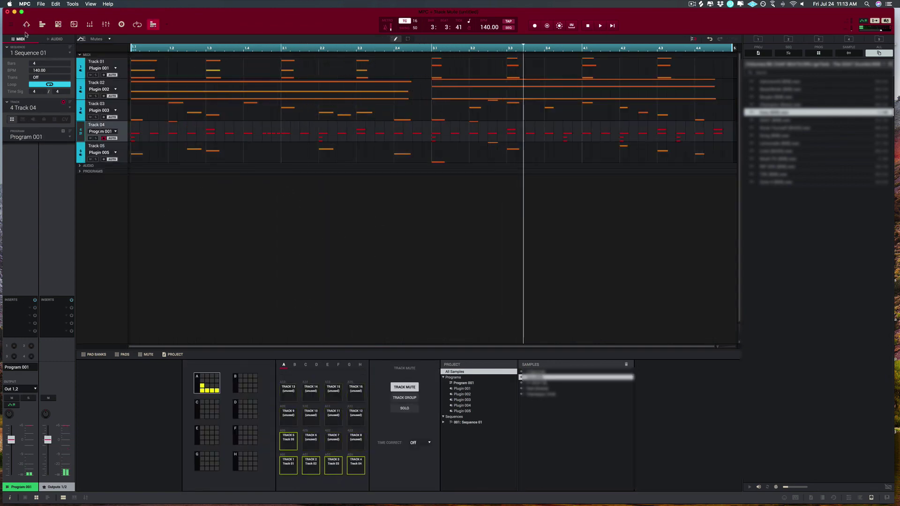
{"action": "left_click", "coordinate": [27, 24]}
- Browse the drum kit folders in the sample browser and audition several one-shot samples
{"action": "left_click", "coordinate": [821, 40]}
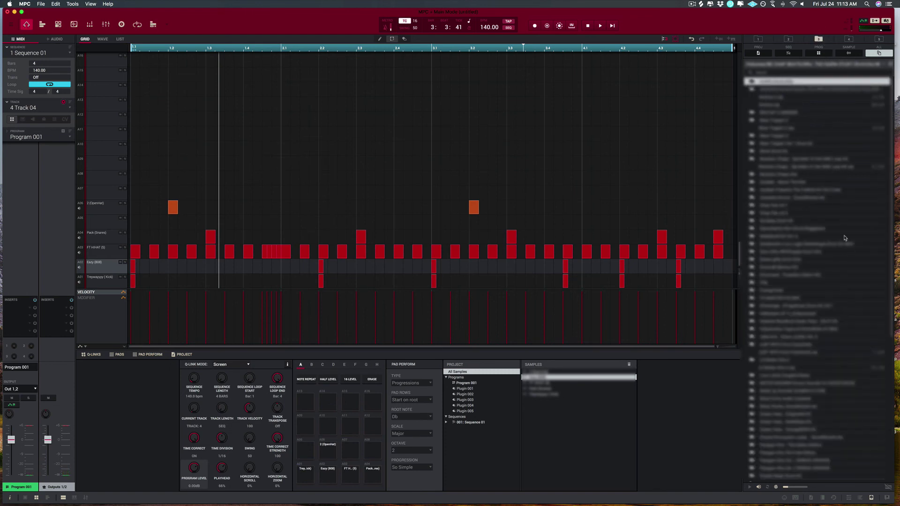
{"action": "double_click", "coordinate": [788, 296]}
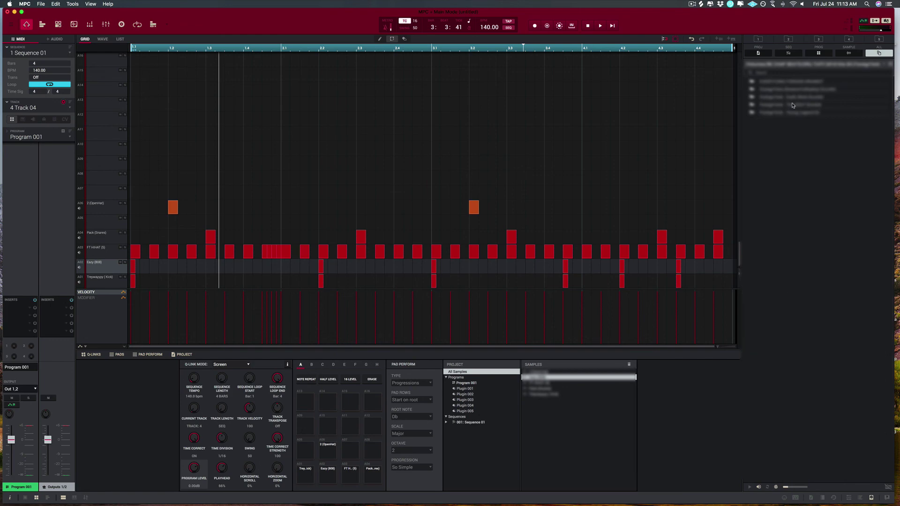
{"action": "double_click", "coordinate": [797, 96]}
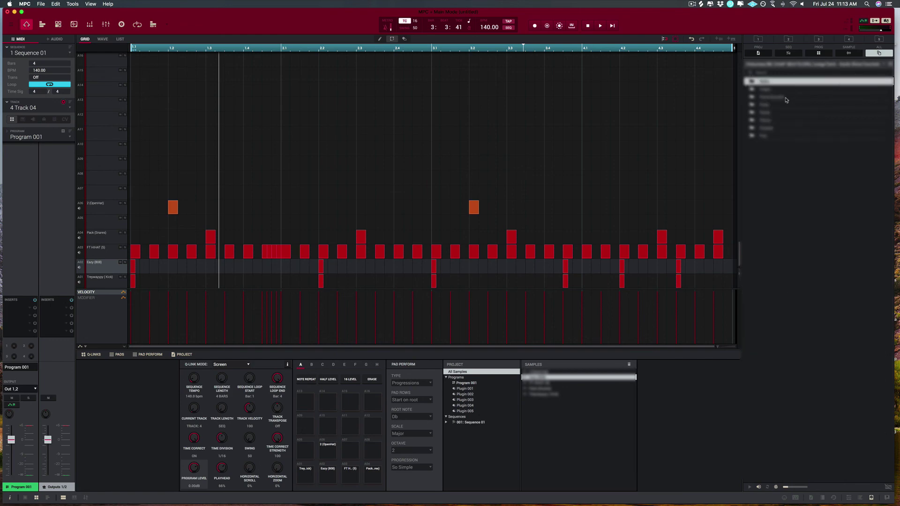
{"action": "double_click", "coordinate": [785, 106]}
{"action": "double_click", "coordinate": [781, 84]}
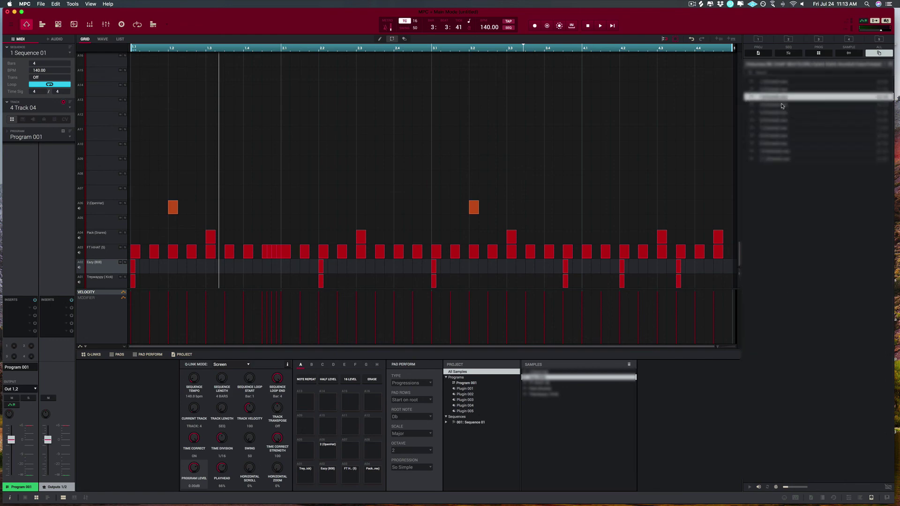
{"action": "left_click", "coordinate": [784, 113]}
{"action": "left_click", "coordinate": [784, 121]}
{"action": "left_click", "coordinate": [784, 128]}
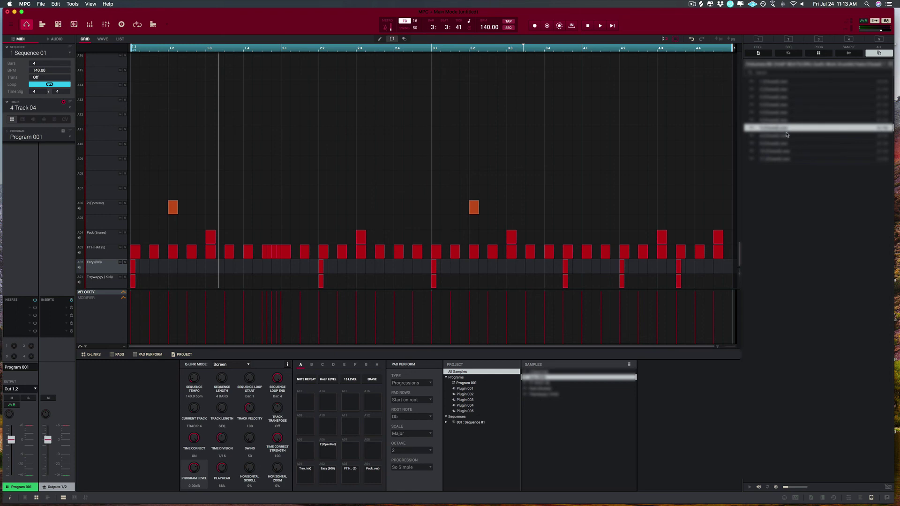
{"action": "left_click", "coordinate": [784, 136]}
{"action": "left_click", "coordinate": [785, 144]}
- Select all hi-hat notes on Track 04 and set the time-correction swing to 62 during playback
{"action": "key", "text": "space"}
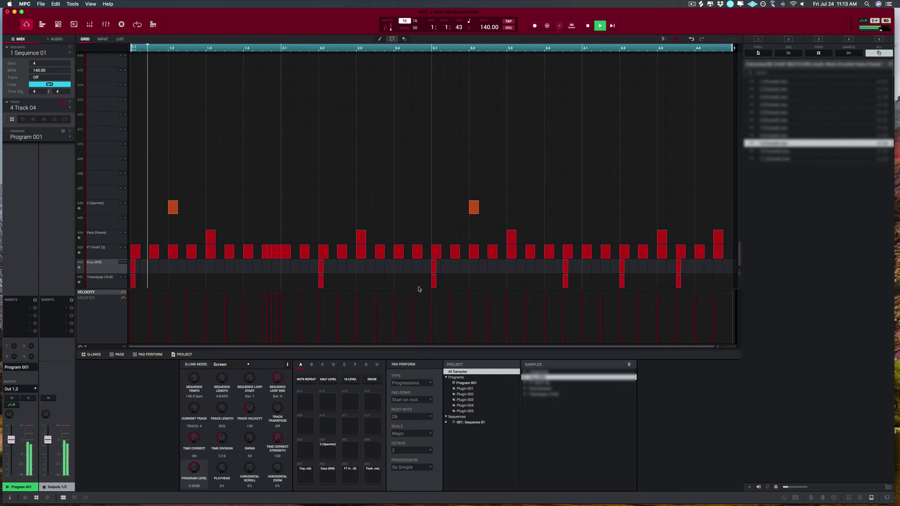
{"action": "left_click", "coordinate": [107, 251]}
{"action": "key", "text": "space"}
{"action": "left_click_drag", "start_coordinate": [134, 254], "coordinate": [135, 254]}
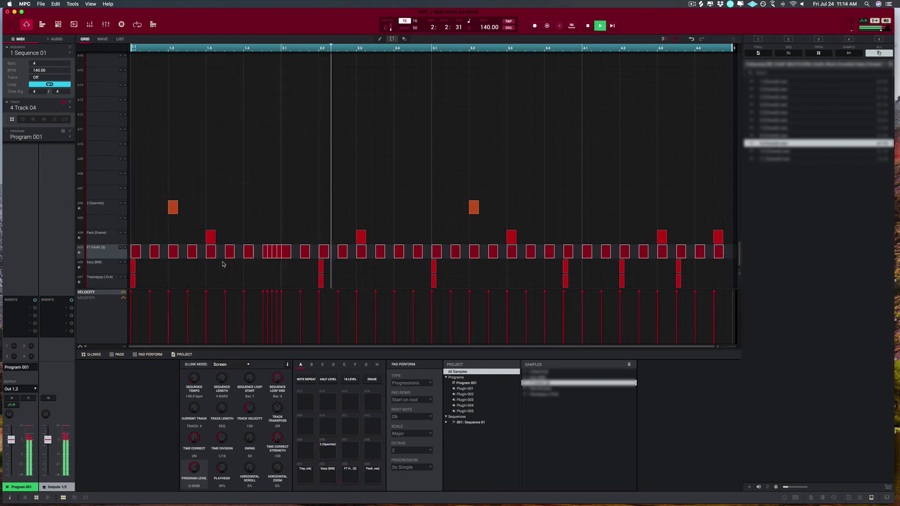
{"action": "key", "text": "super+z"}
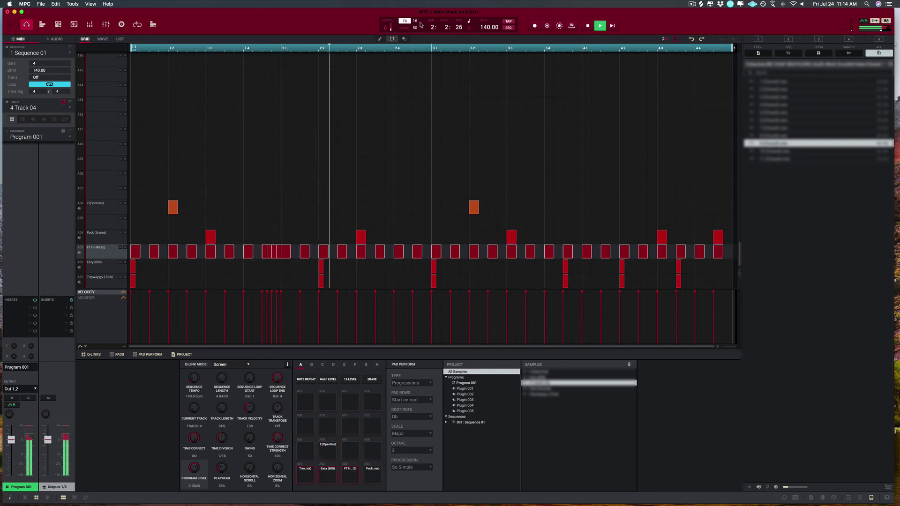
{"action": "key", "text": "space"}
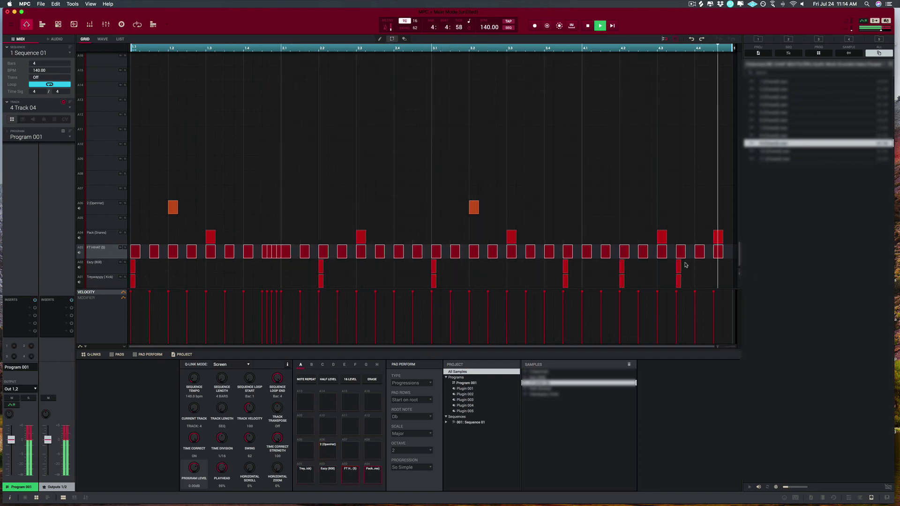
- Compare the beat with Track 05 muted and with Track 04 muted instead, in the track mute view
{"action": "left_click", "coordinate": [153, 24]}
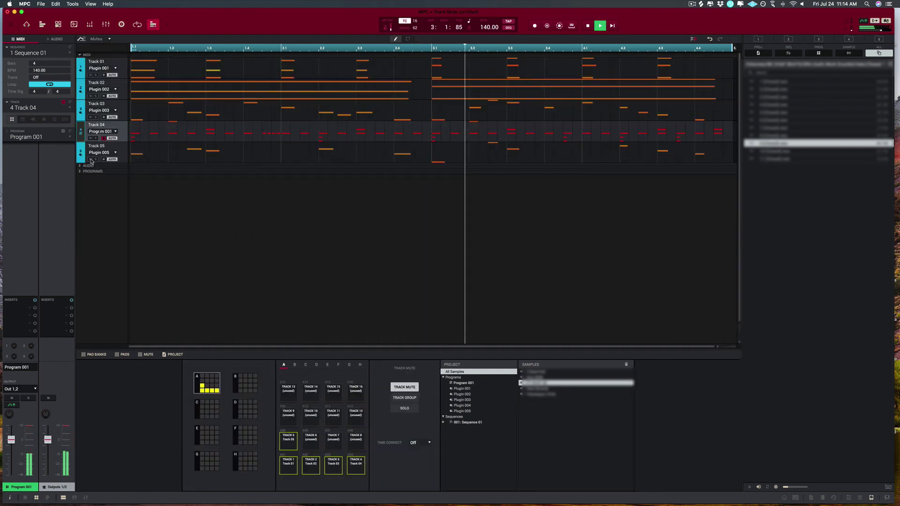
{"action": "left_click", "coordinate": [91, 160]}
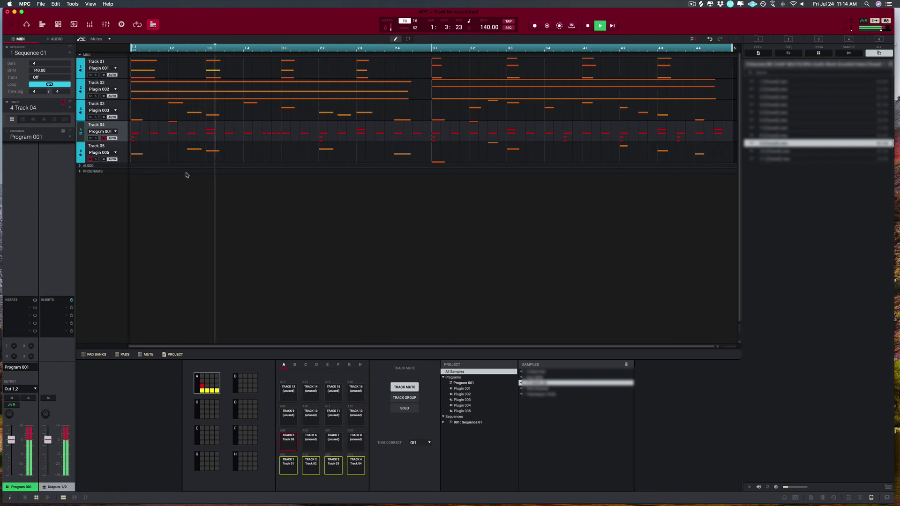
{"action": "left_click", "coordinate": [90, 138]}
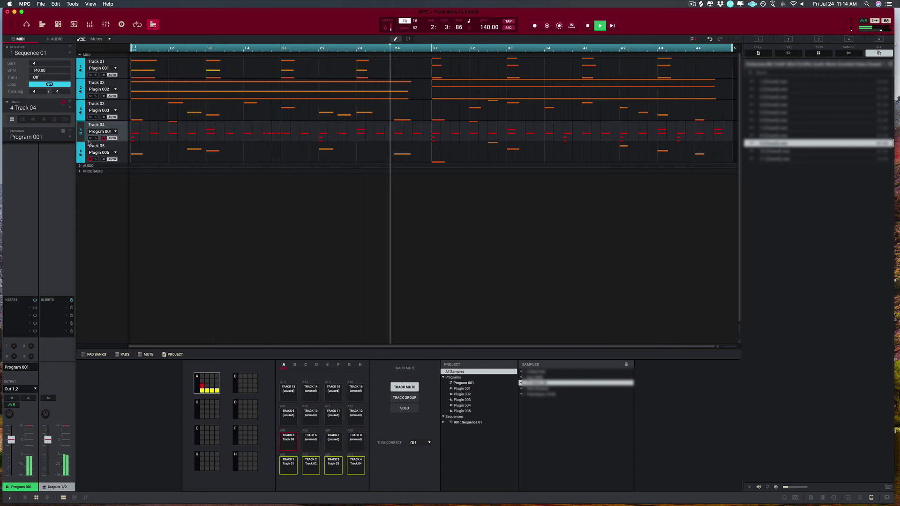
{"action": "left_click", "coordinate": [91, 160]}
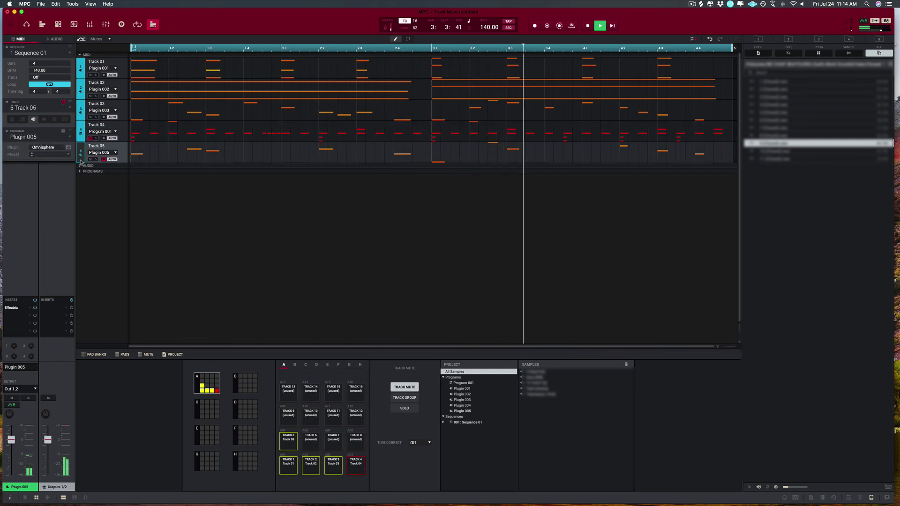
- Insert HalfTime as the second effect on Track 05, listen to it, and unmute the drums on Track 04
{"action": "left_click", "coordinate": [32, 317]}
{"action": "left_click", "coordinate": [34, 259]}
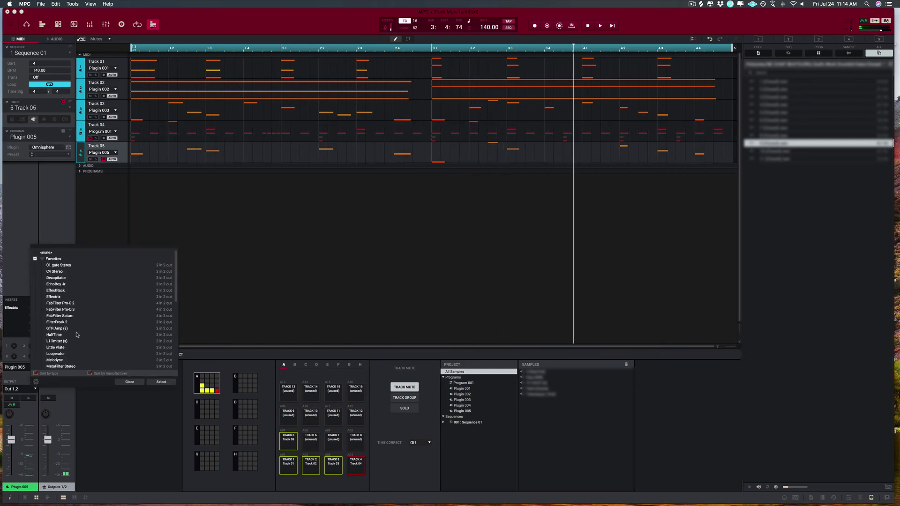
{"action": "left_click", "coordinate": [154, 383]}
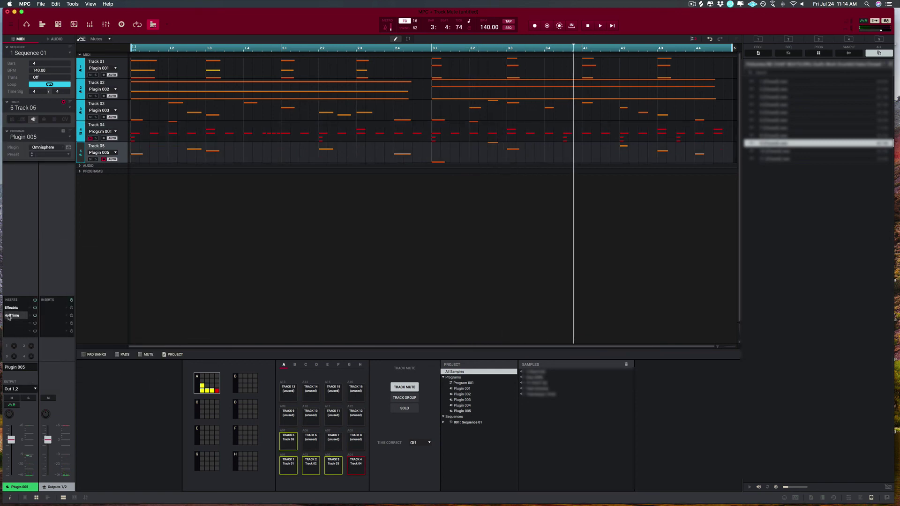
{"action": "double_click", "coordinate": [21, 318]}
{"action": "key", "text": "space"}
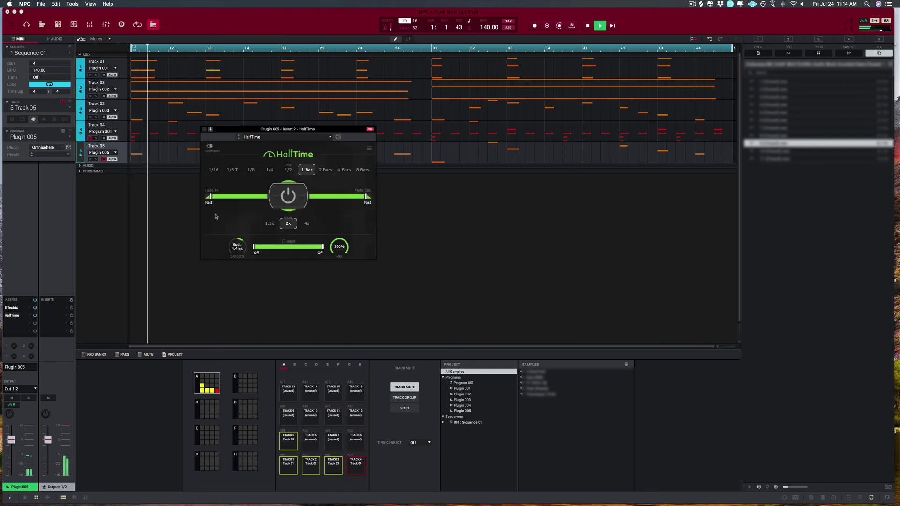
{"action": "left_click_drag", "start_coordinate": [277, 129], "coordinate": [430, 177]}
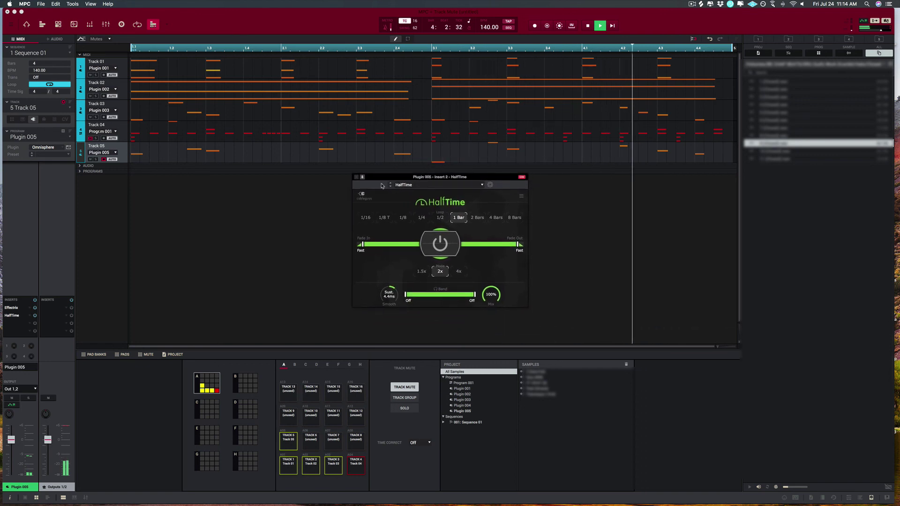
{"action": "left_click", "coordinate": [356, 177]}
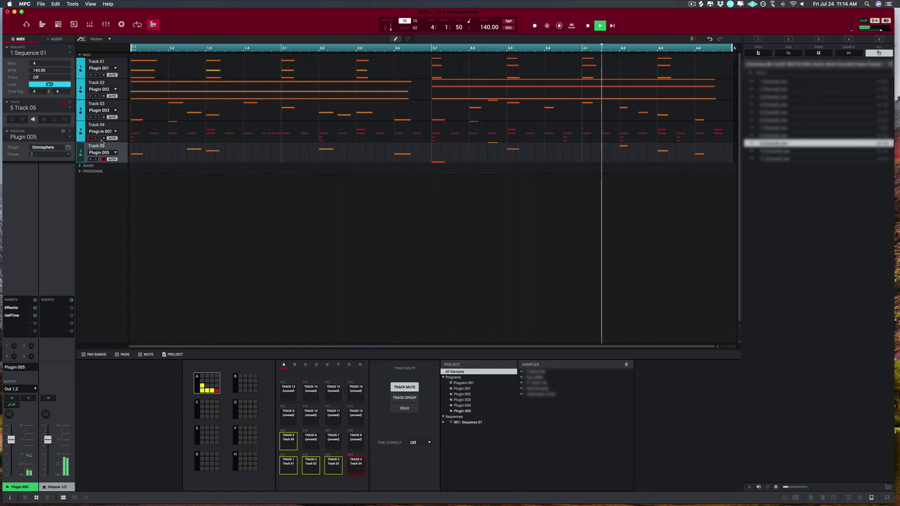
{"action": "left_click", "coordinate": [90, 139]}
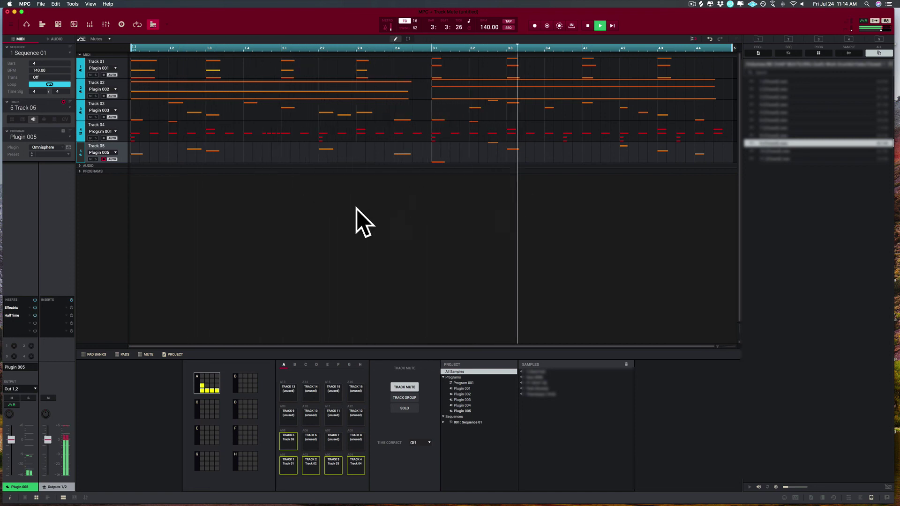
- Insert FabFilter Pro-Q 3 as the third effect on Track 05
{"action": "left_click", "coordinate": [16, 323]}
{"action": "left_click", "coordinate": [35, 267]}
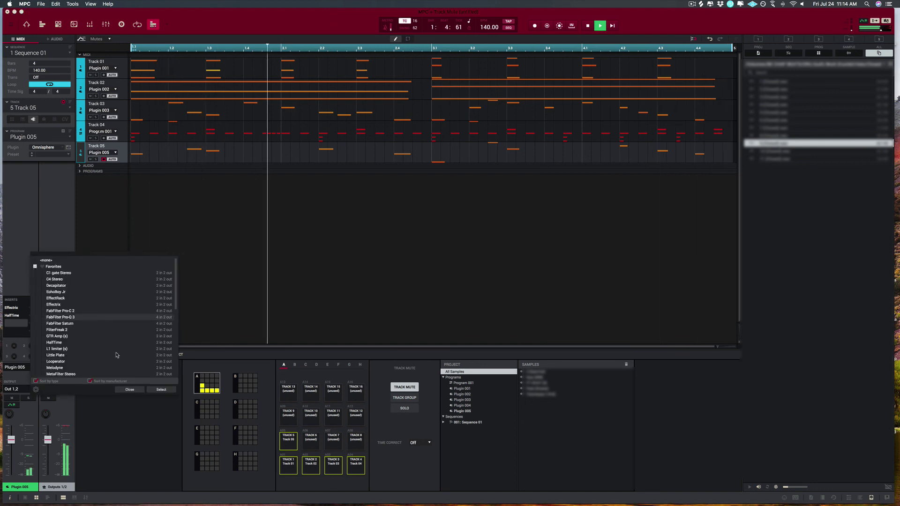
{"action": "double_click", "coordinate": [33, 319]}
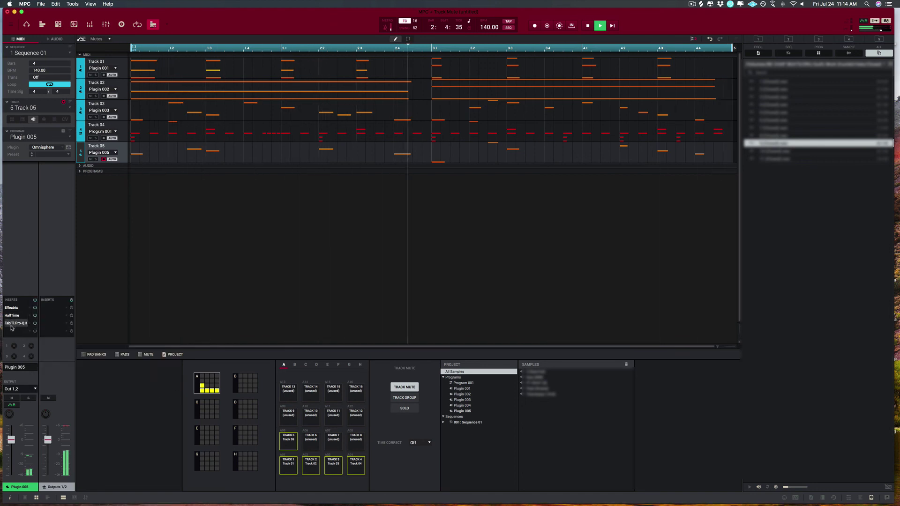
- Add a 96 dB/oct high cut at about 9.2 kHz in Pro-Q 3 and lower its Q for a softer knee
{"action": "left_click", "coordinate": [606, 240]}
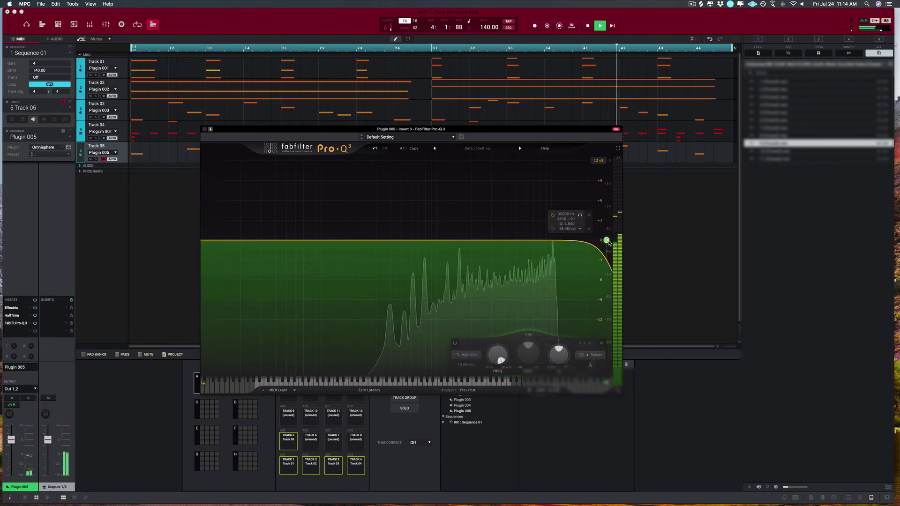
{"action": "left_click_drag", "start_coordinate": [608, 242], "coordinate": [551, 244]}
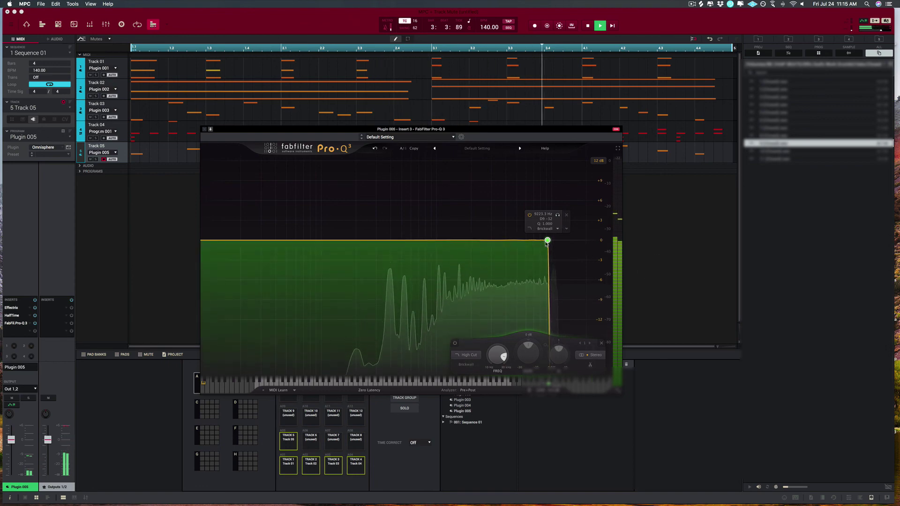
{"action": "scroll", "coordinate": [547, 243], "scroll_direction": "down", "scroll_amount": 1}
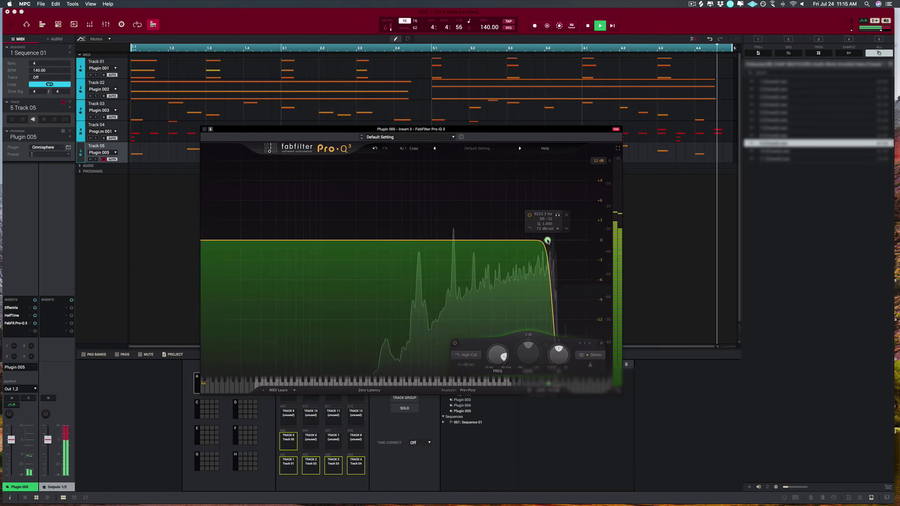
{"action": "scroll", "coordinate": [546, 241], "scroll_direction": "up", "scroll_amount": 1}
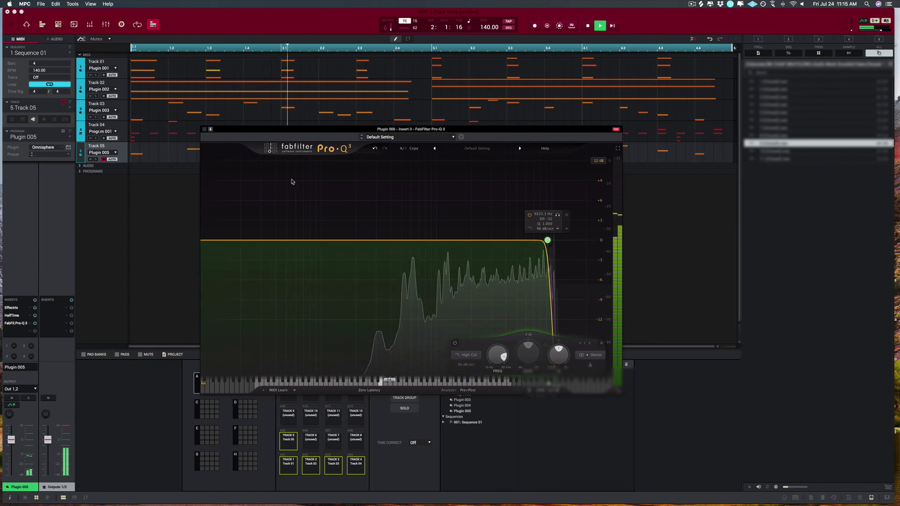
{"action": "scroll", "coordinate": [558, 355], "scroll_direction": "down", "scroll_amount": 3}
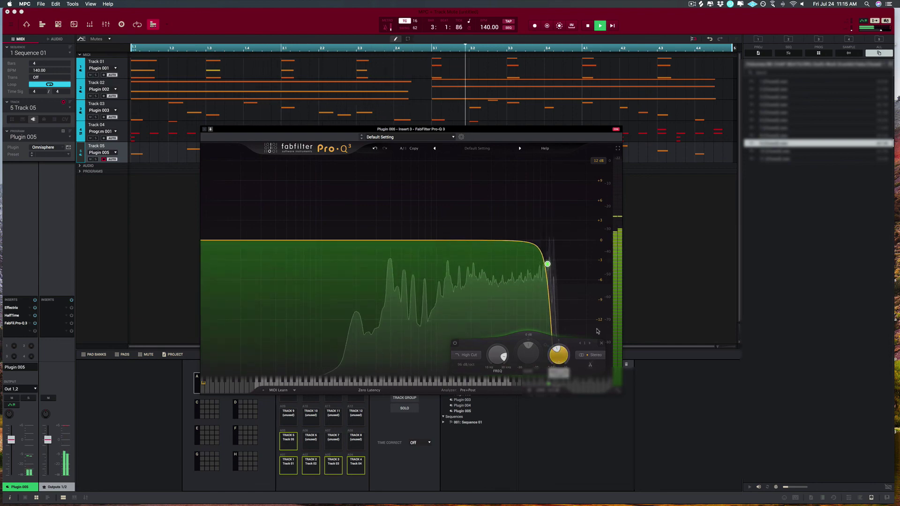
{"action": "key", "text": "super+w"}
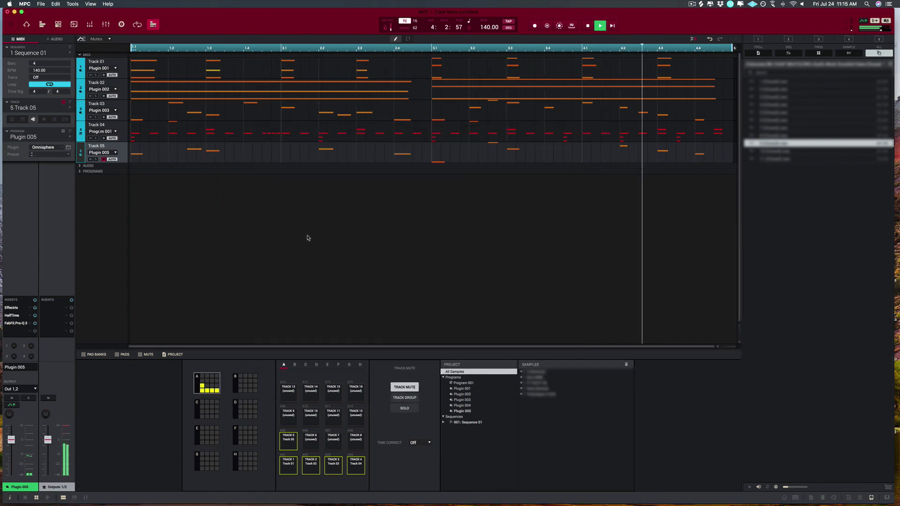
- Audition the beat by alternately muting and unmuting the drums on Track 04 and the counter-melody on Track 05
{"action": "left_click", "coordinate": [87, 140]}
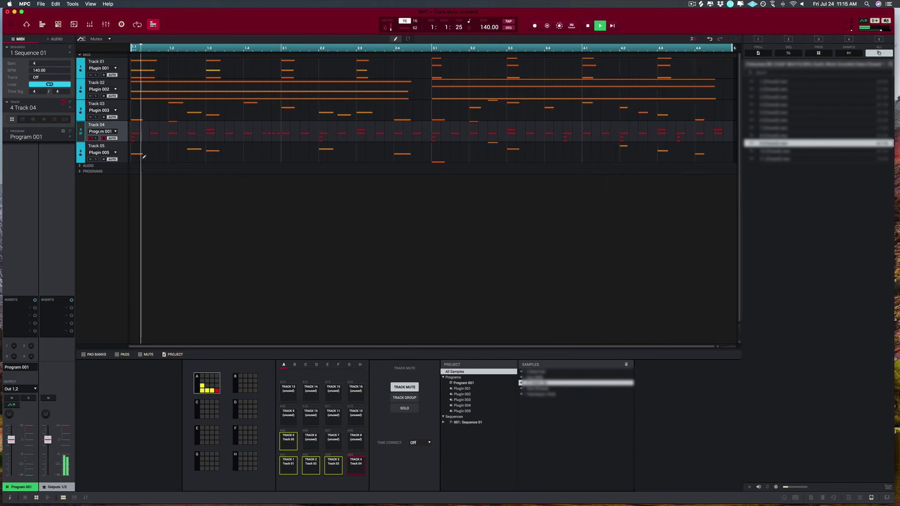
{"action": "left_click", "coordinate": [91, 159]}
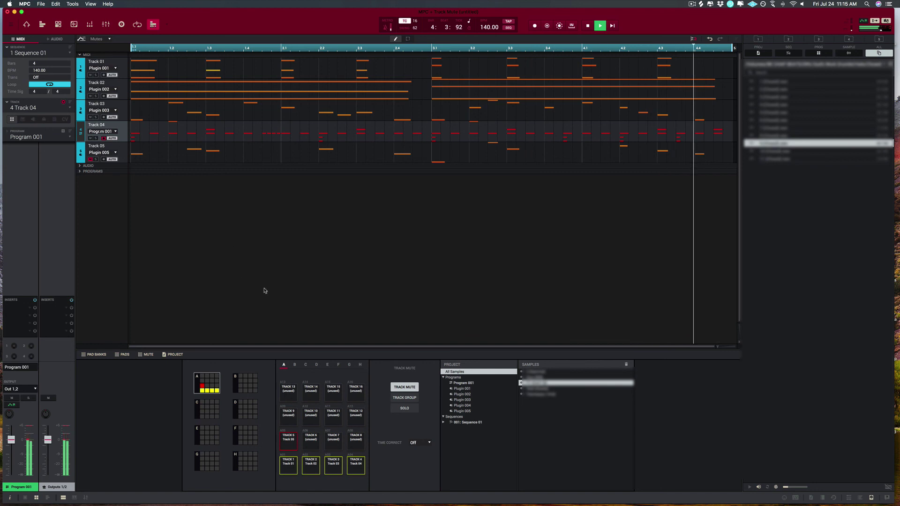
{"action": "left_click", "coordinate": [90, 160]}
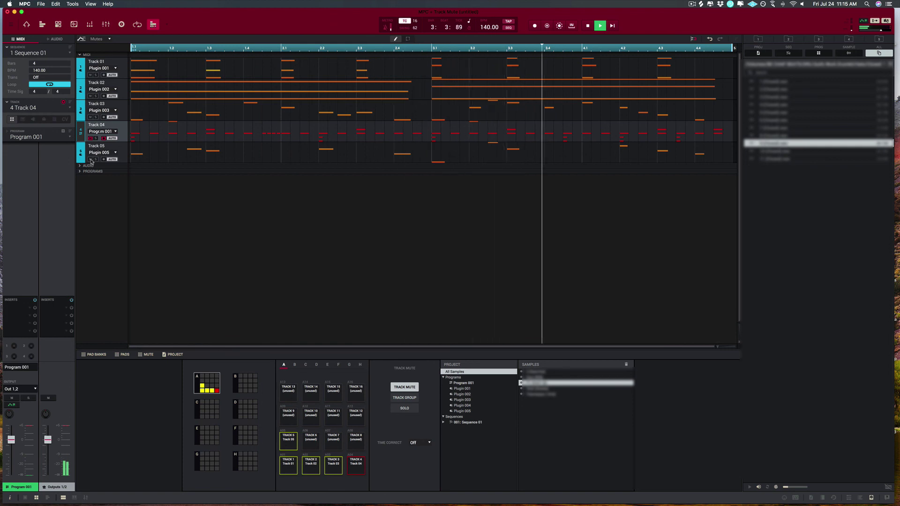
{"action": "left_click", "coordinate": [90, 138]}
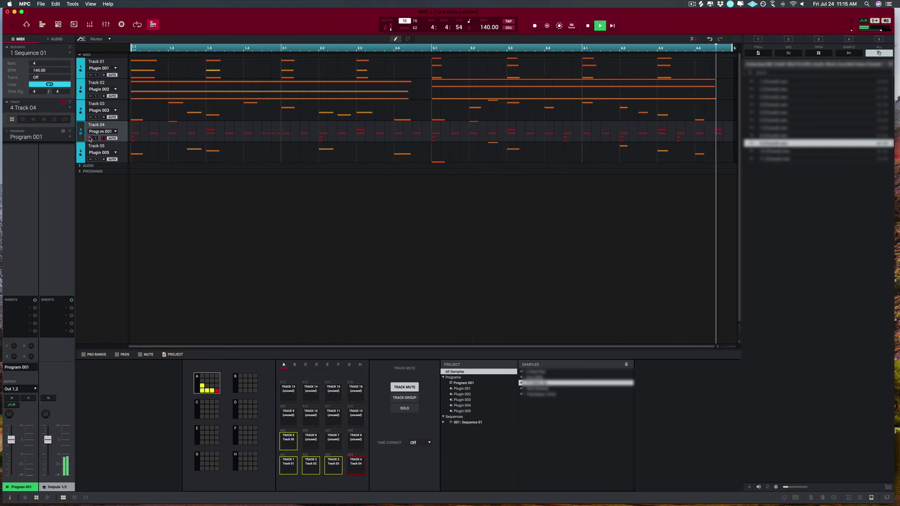